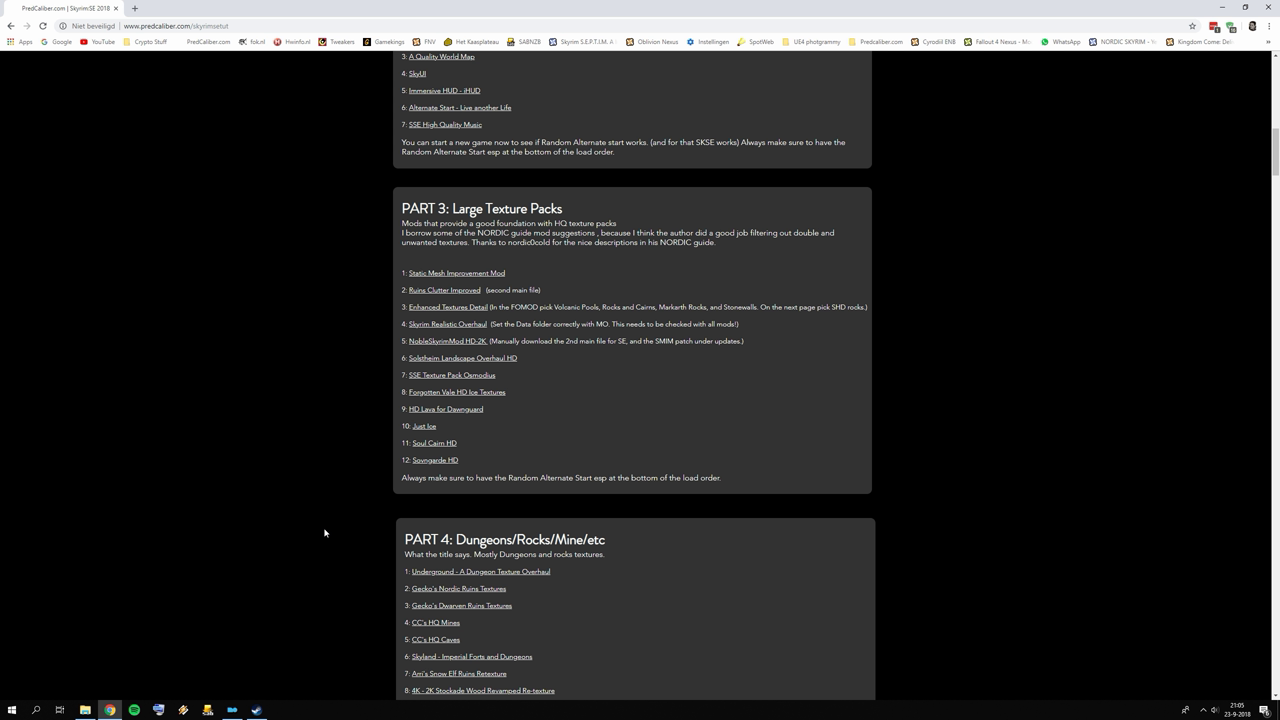
Open the Part 4 links for Underground, Gecko's Nordic Ruins Textures and Gecko's Dwarven Ruins Textures in separate new tabs.
{"action": "scroll", "coordinate": [337, 531], "scroll_direction": "down", "scroll_amount": 2}
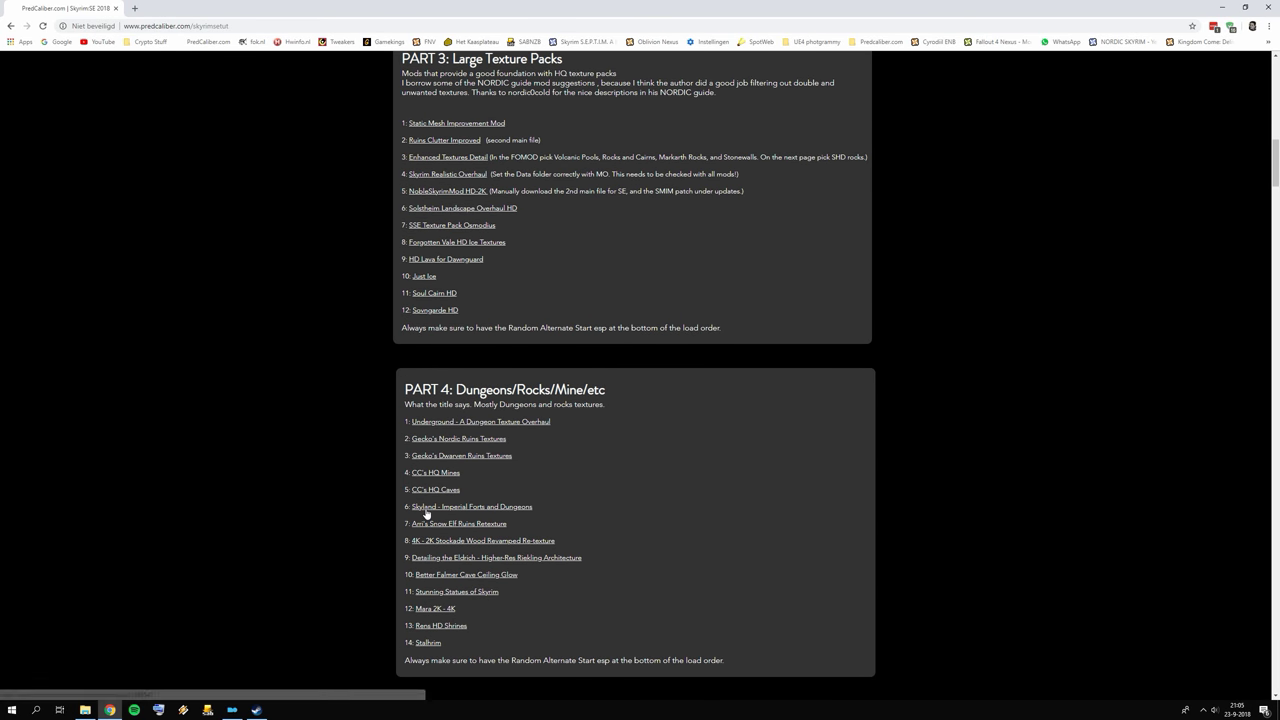
{"action": "scroll", "coordinate": [443, 491], "scroll_direction": "down", "scroll_amount": 2}
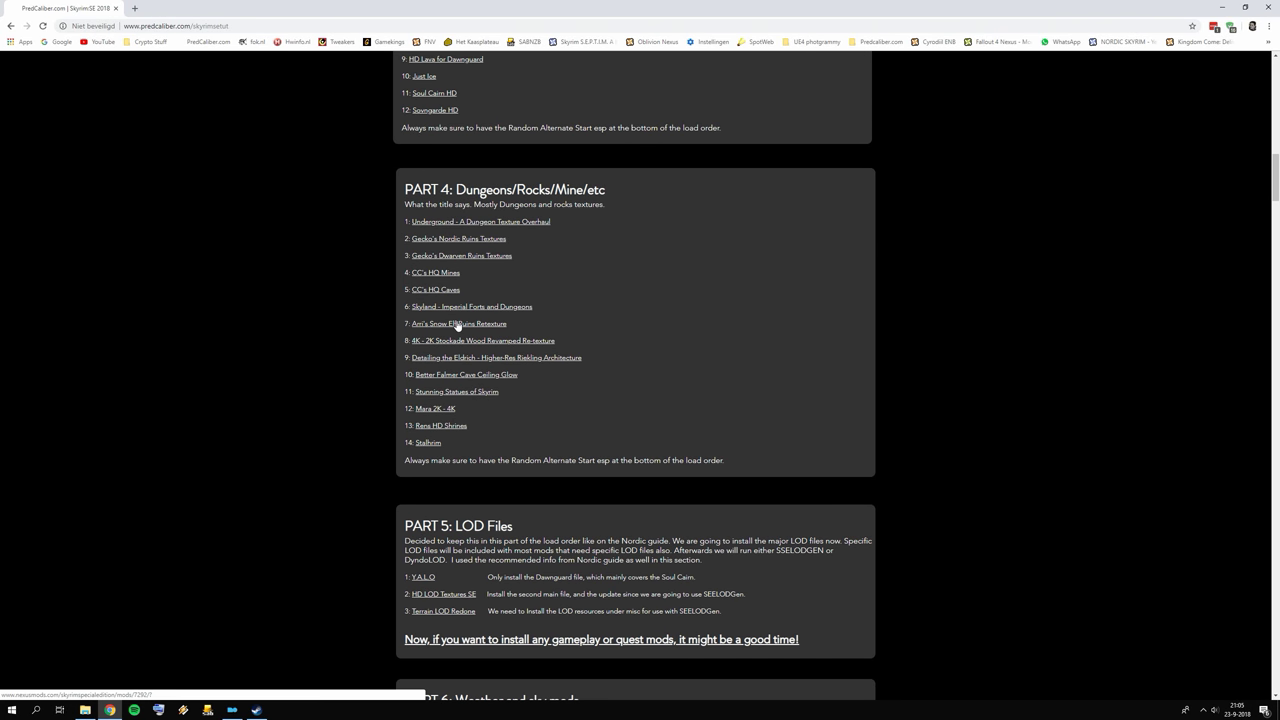
{"action": "right_click", "coordinate": [473, 226]}
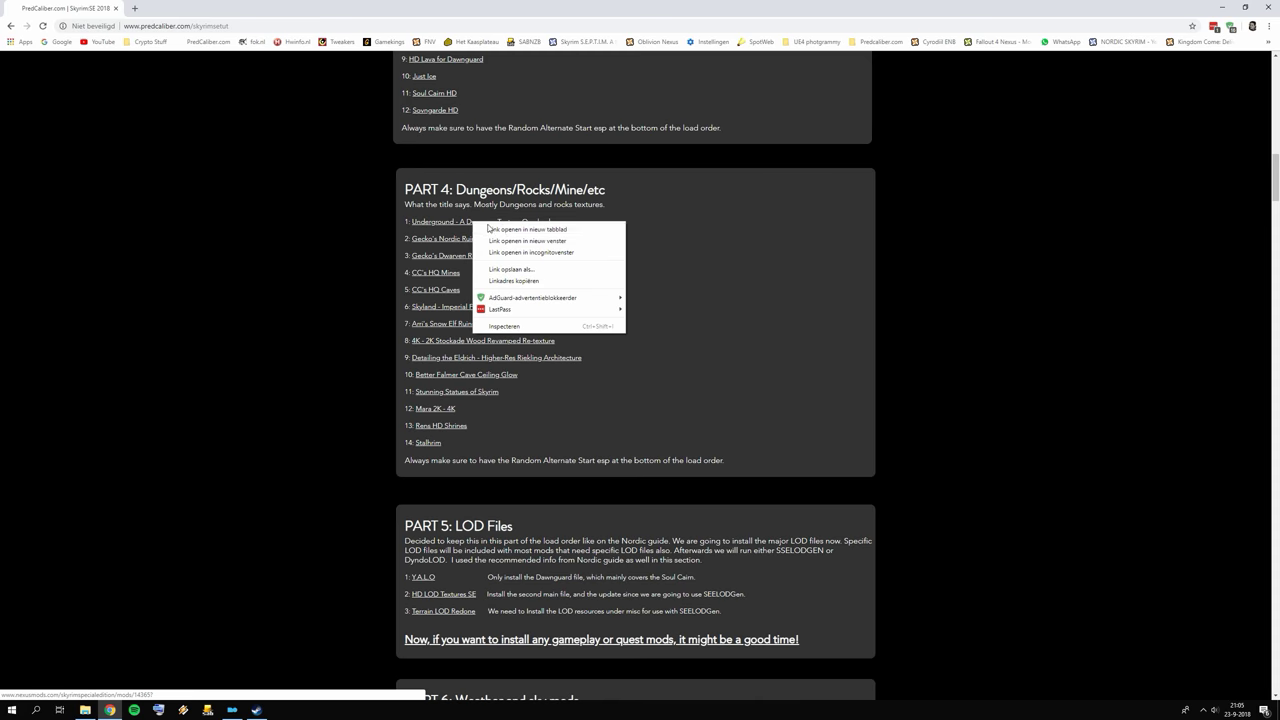
{"action": "left_click", "coordinate": [480, 230]}
{"action": "middle_click", "coordinate": [490, 239]}
{"action": "right_click", "coordinate": [466, 253]}
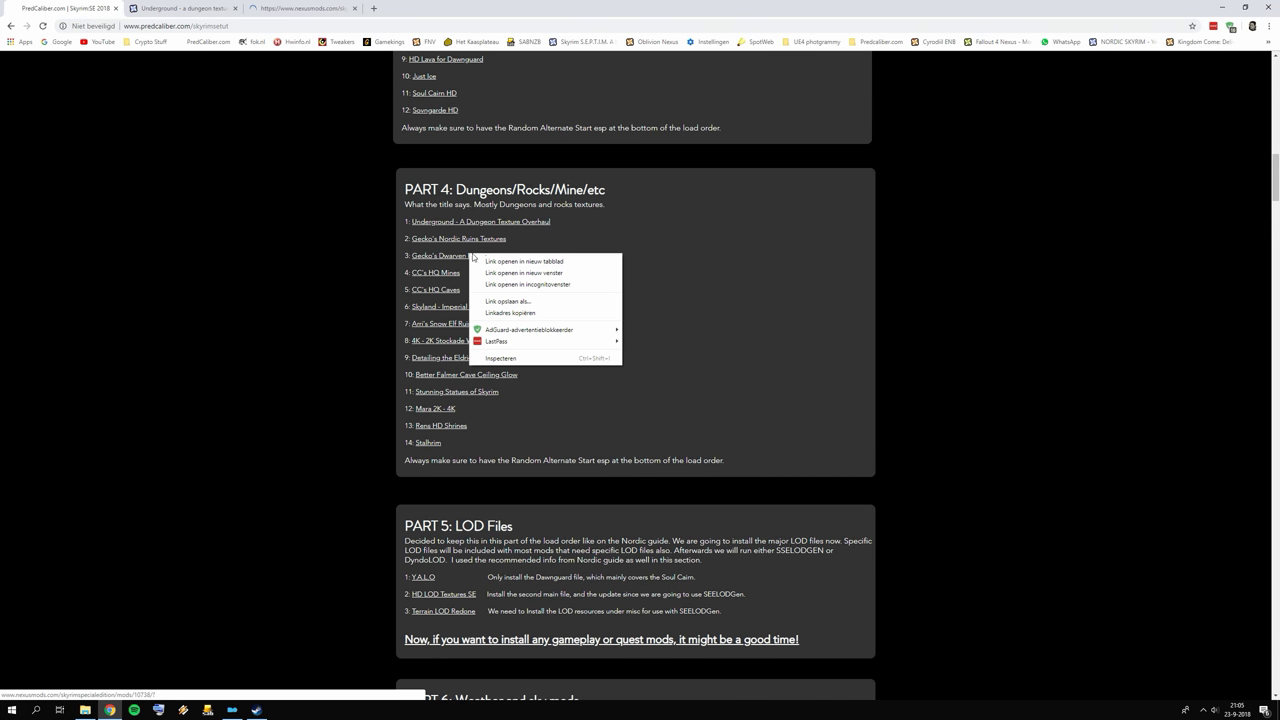
{"action": "left_click", "coordinate": [520, 261]}
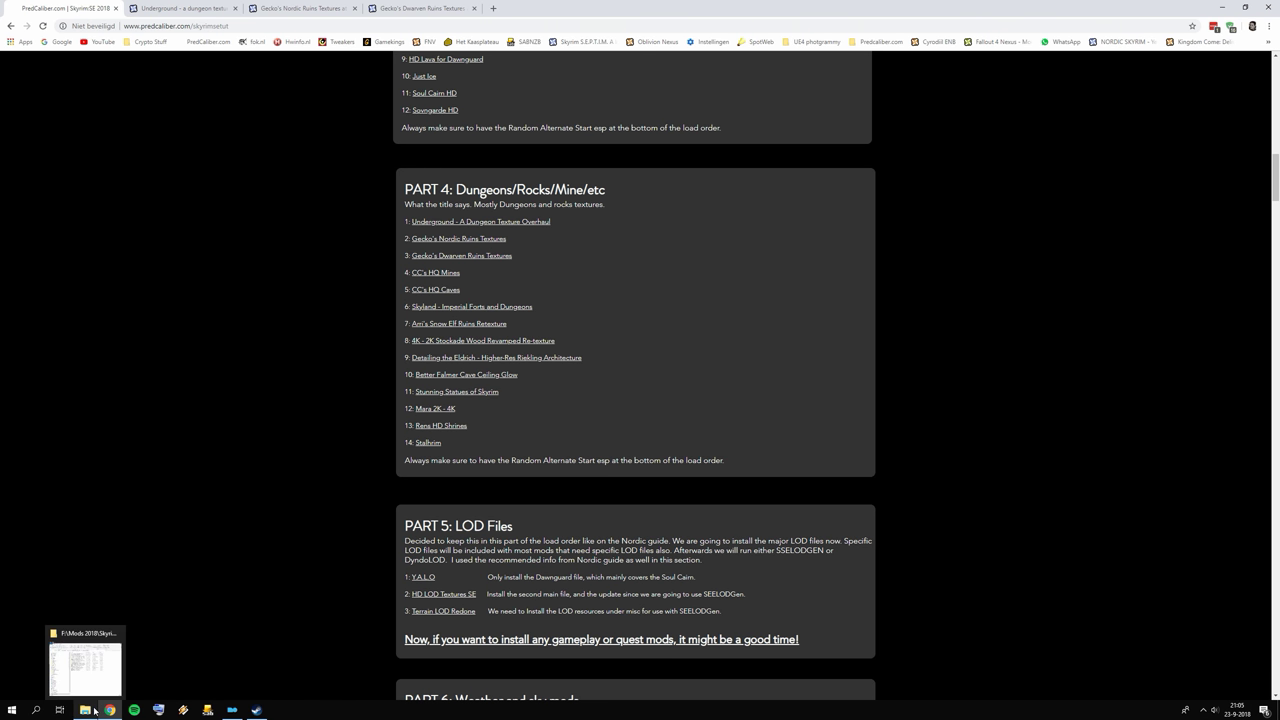
Check the archives in the 04 Dungeons, Rock, Mines folder and the files offered for the Underground dungeon texture overhaul.
{"action": "left_click", "coordinate": [85, 662]}
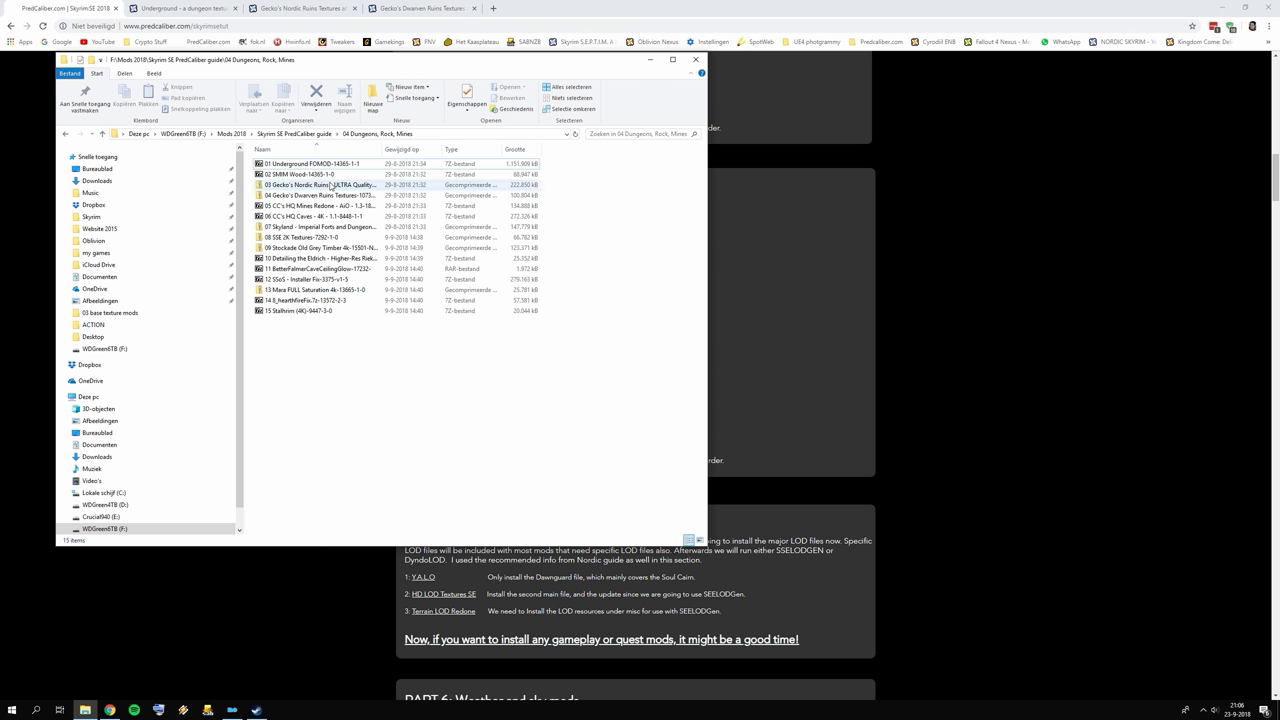
{"action": "left_click", "coordinate": [762, 251]}
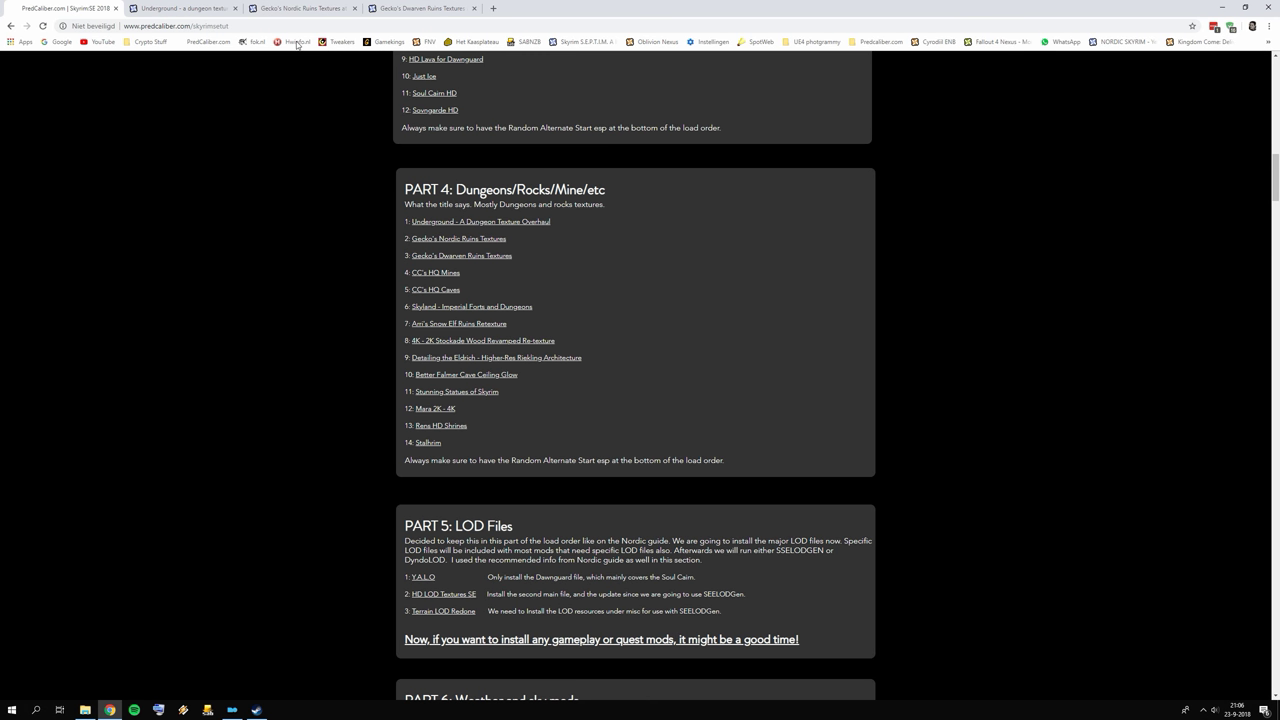
{"action": "left_click", "coordinate": [180, 8]}
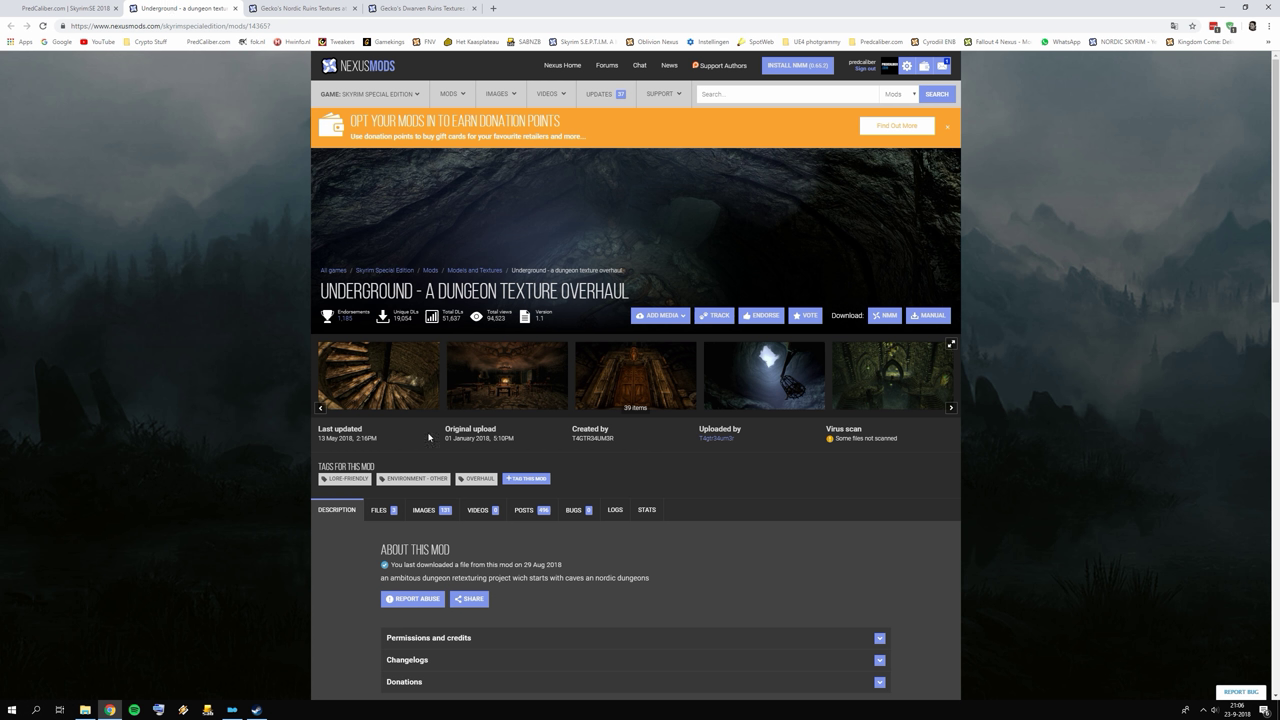
{"action": "left_click", "coordinate": [379, 510]}
{"action": "scroll", "coordinate": [447, 483], "scroll_direction": "down", "scroll_amount": 3}
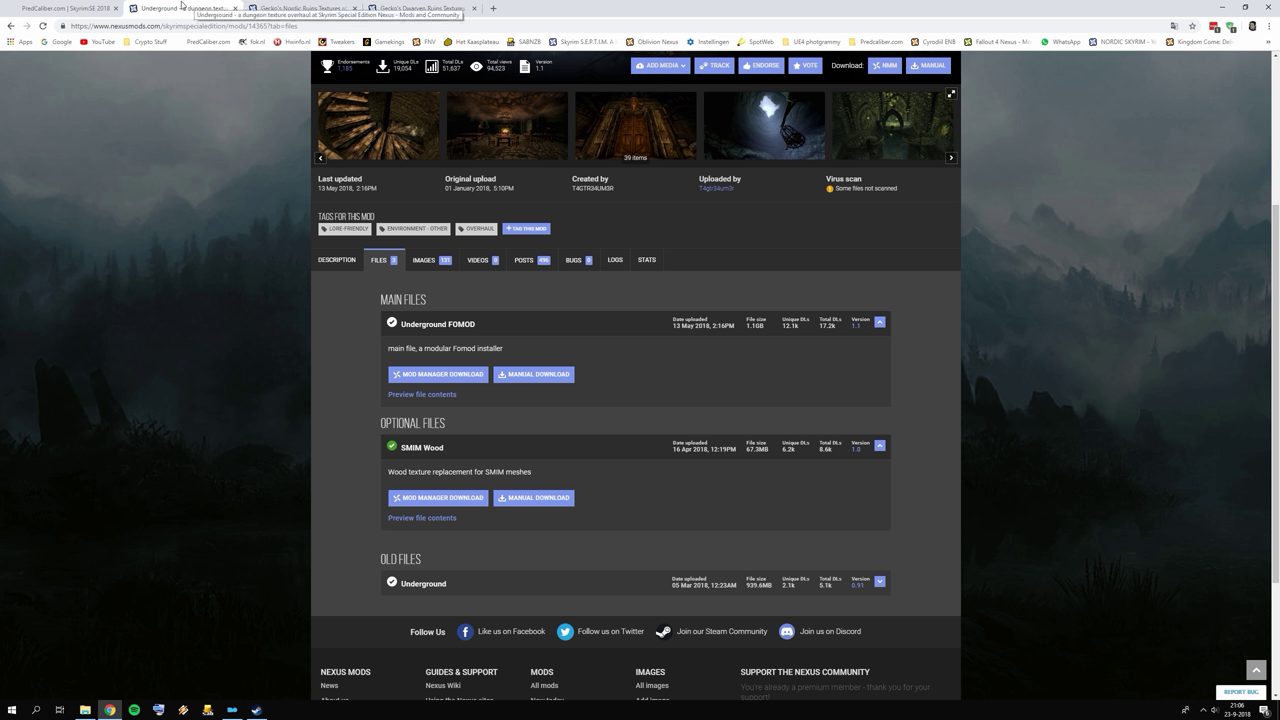
Examine the files offered for Gecko's Nordic Ruins Textures and Gecko's Dwarven Ruins Textures, and return to the Underground page.
{"action": "left_click", "coordinate": [300, 8]}
{"action": "left_click", "coordinate": [379, 510]}
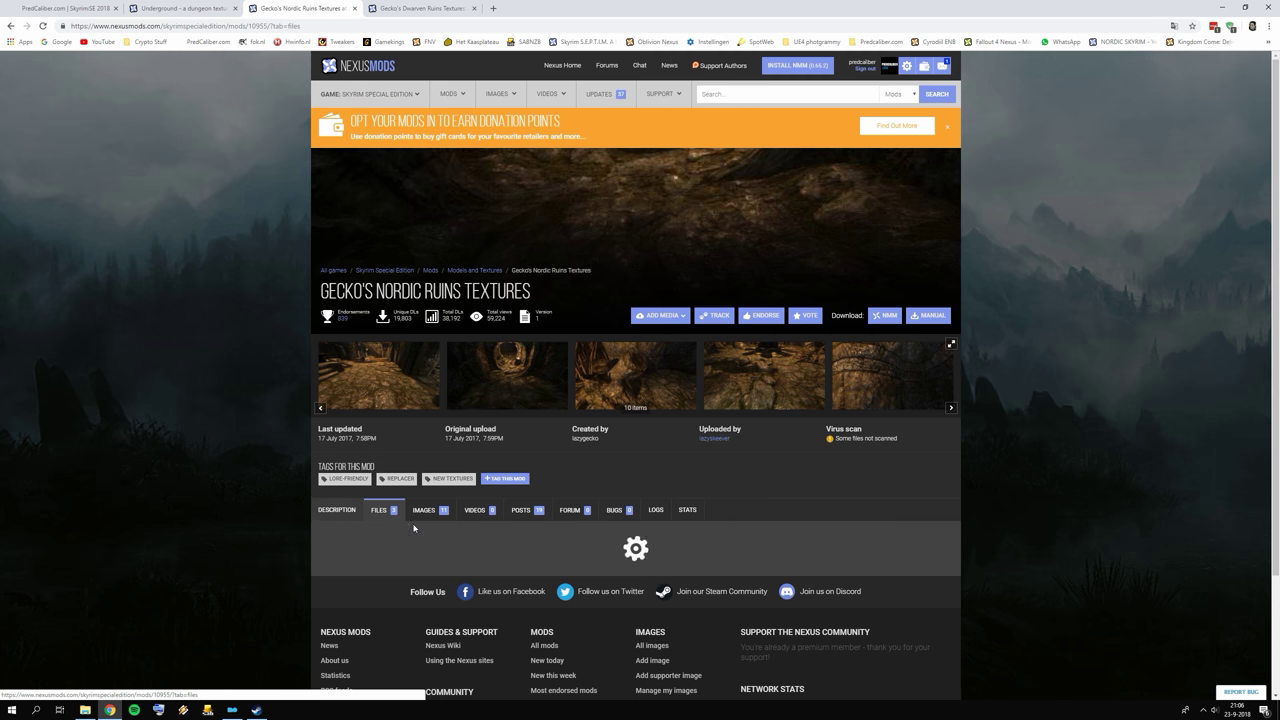
{"action": "scroll", "coordinate": [463, 524], "scroll_direction": "down", "scroll_amount": 3}
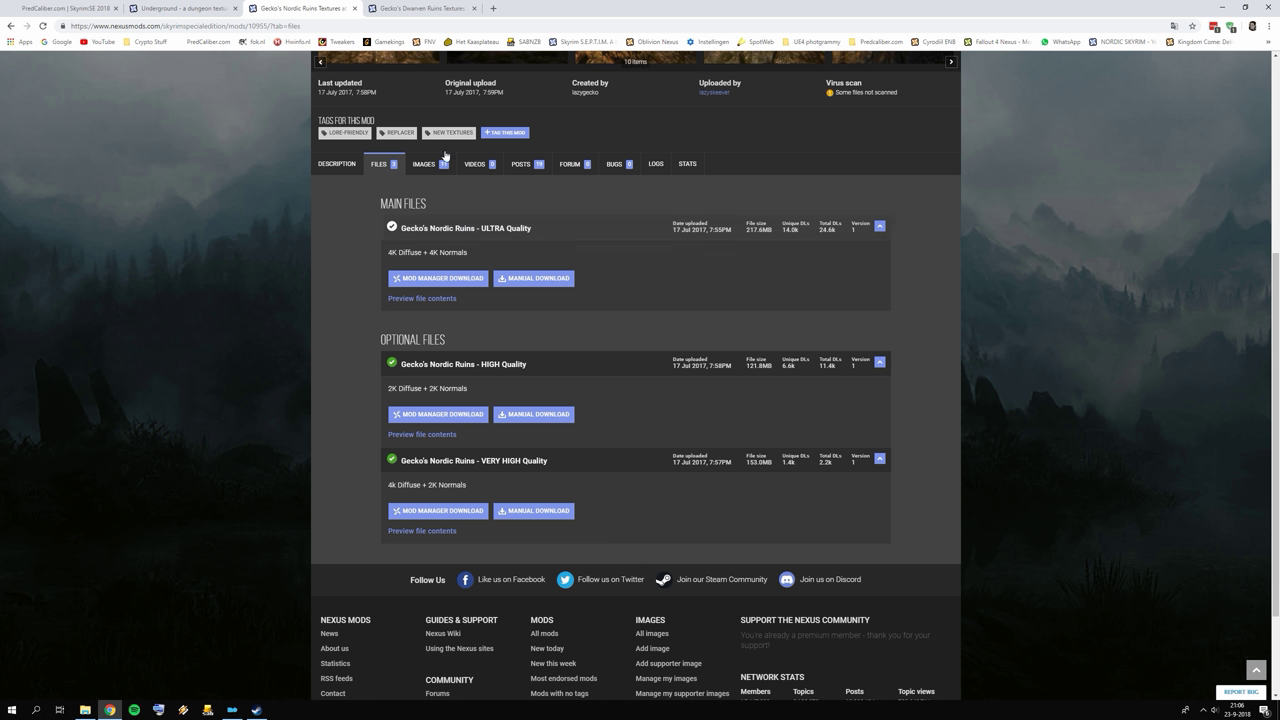
{"action": "key", "text": "ctrl+Tab"}
{"action": "scroll", "coordinate": [460, 460], "scroll_direction": "down", "scroll_amount": 1}
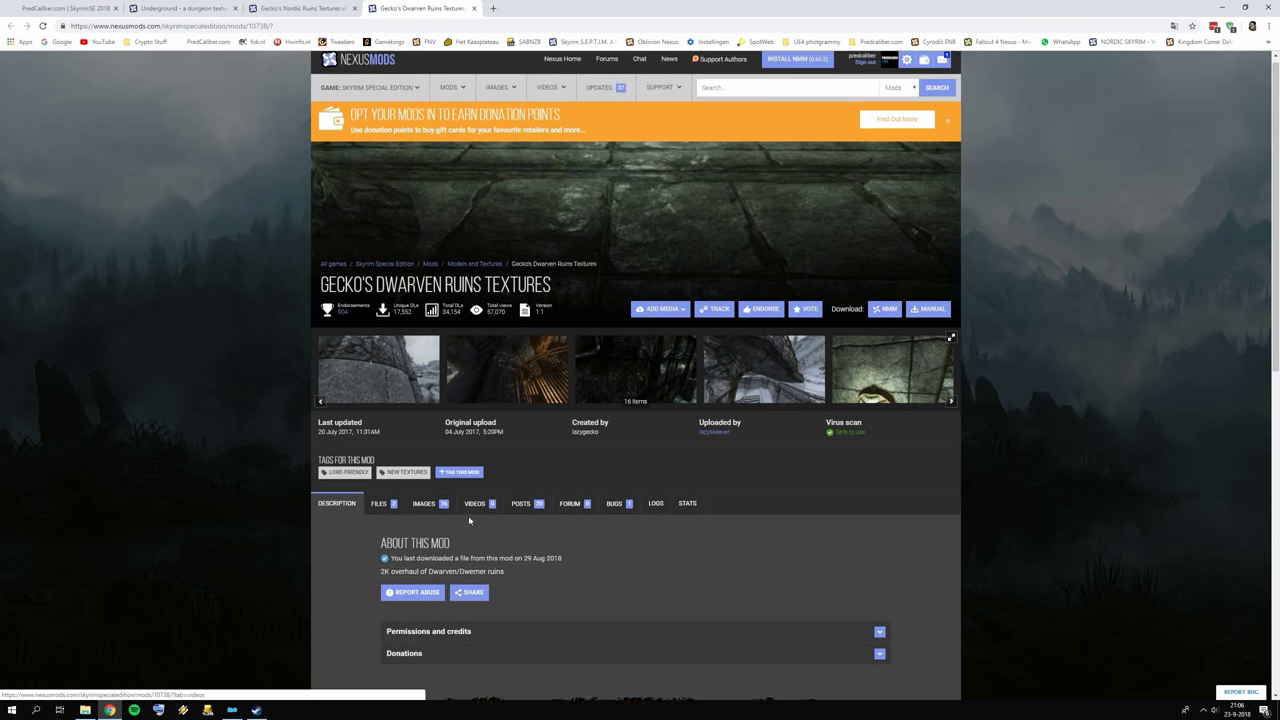
{"action": "left_click", "coordinate": [380, 460]}
{"action": "scroll", "coordinate": [480, 470], "scroll_direction": "down", "scroll_amount": 2}
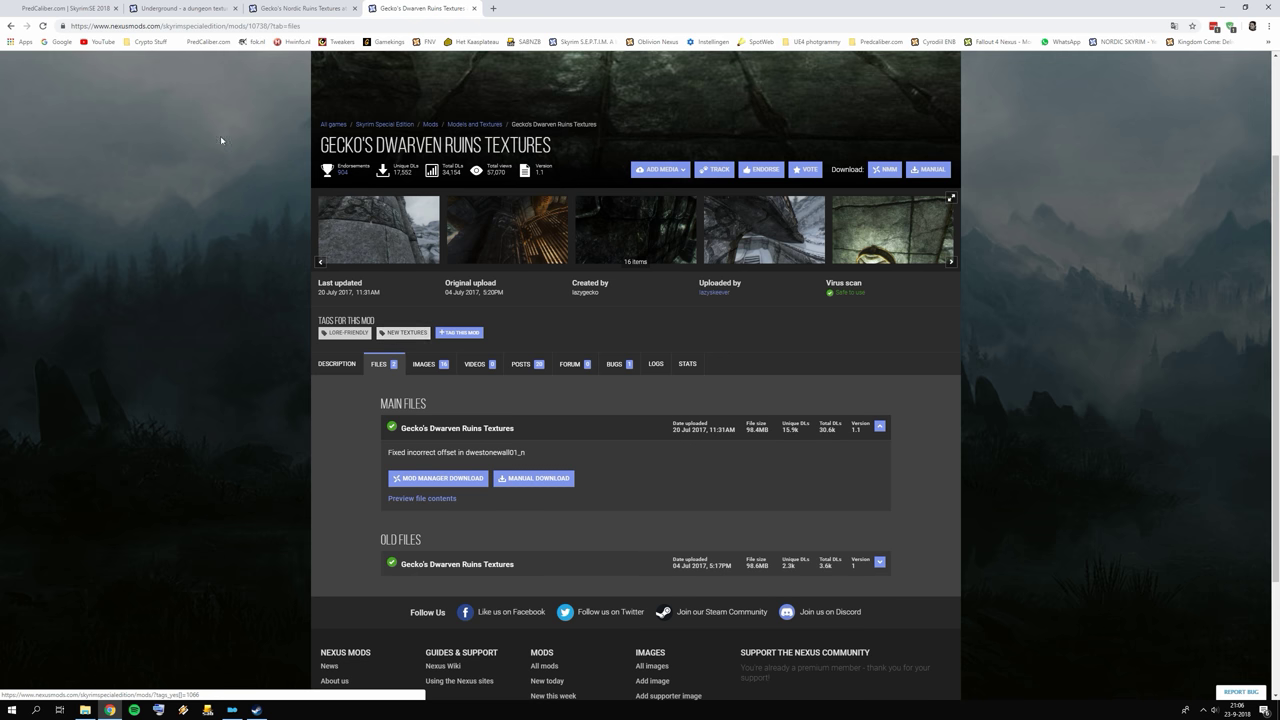
{"action": "left_click", "coordinate": [166, 12]}
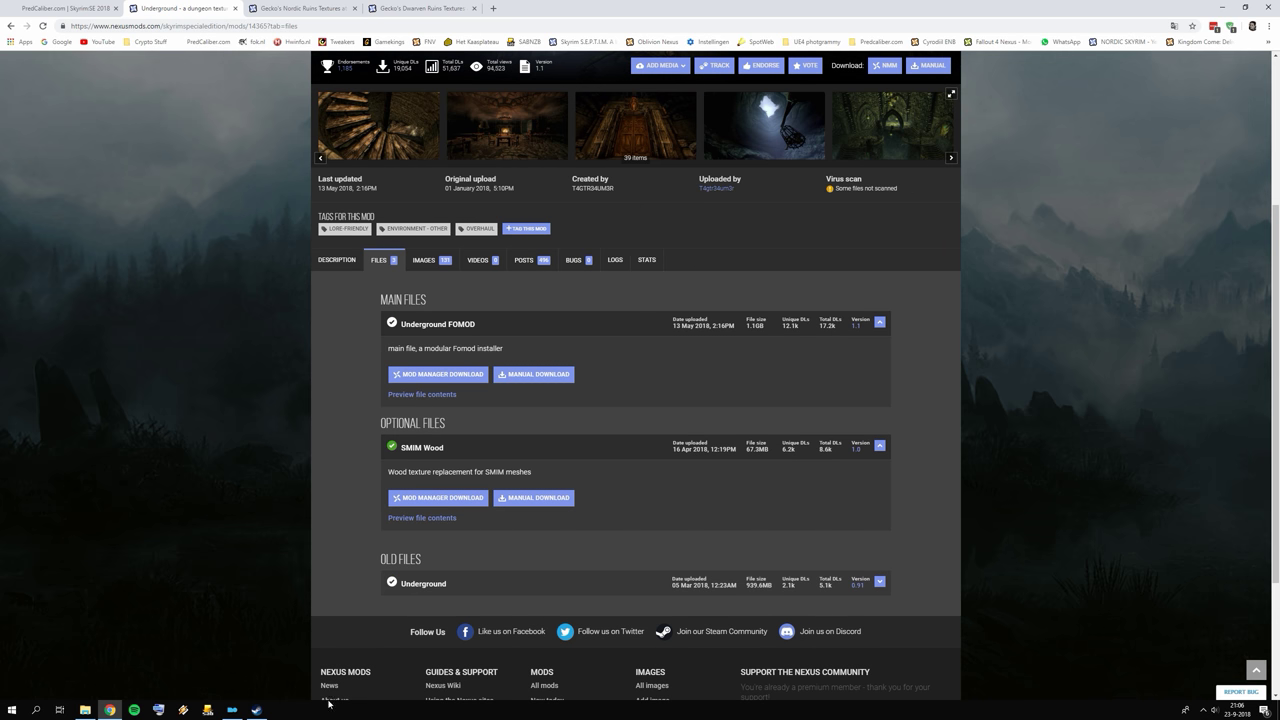
Switch to Mod Organizer and start installing the 01 Underground FOMOD archive from the 04 Dungeons, Rock, Mines folder.
{"action": "left_click", "coordinate": [232, 710]}
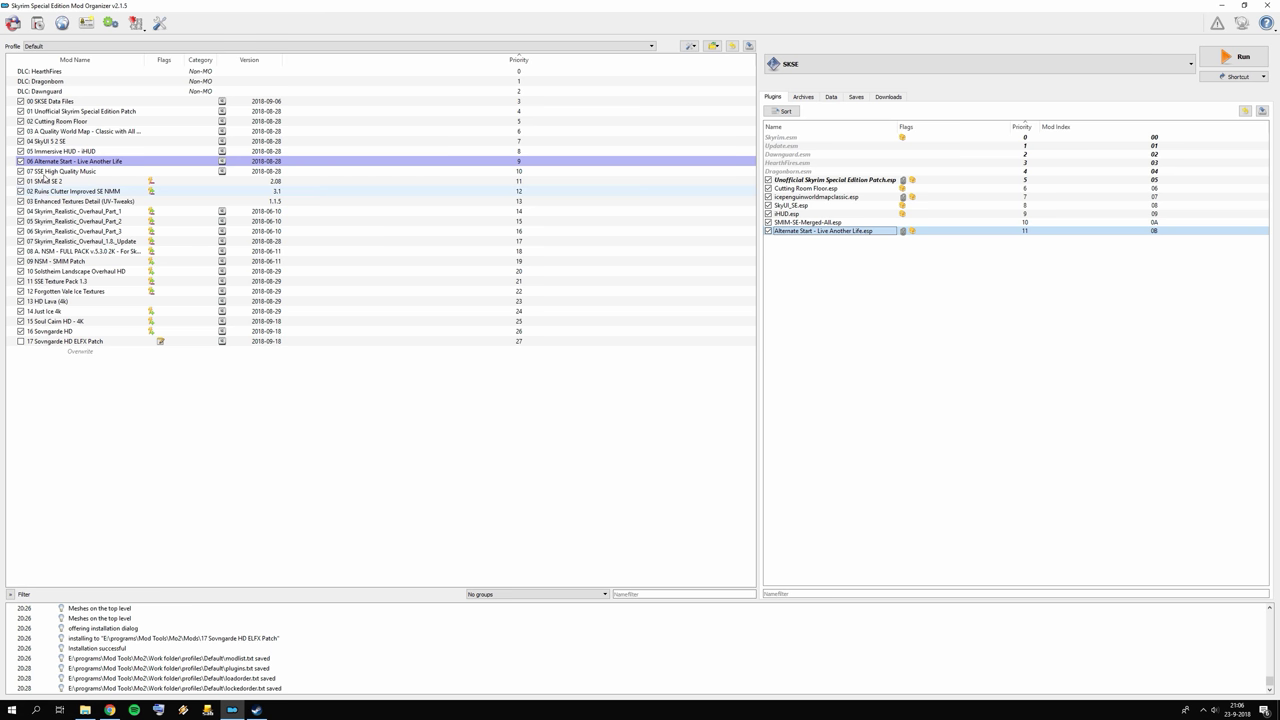
{"action": "left_click", "coordinate": [37, 22]}
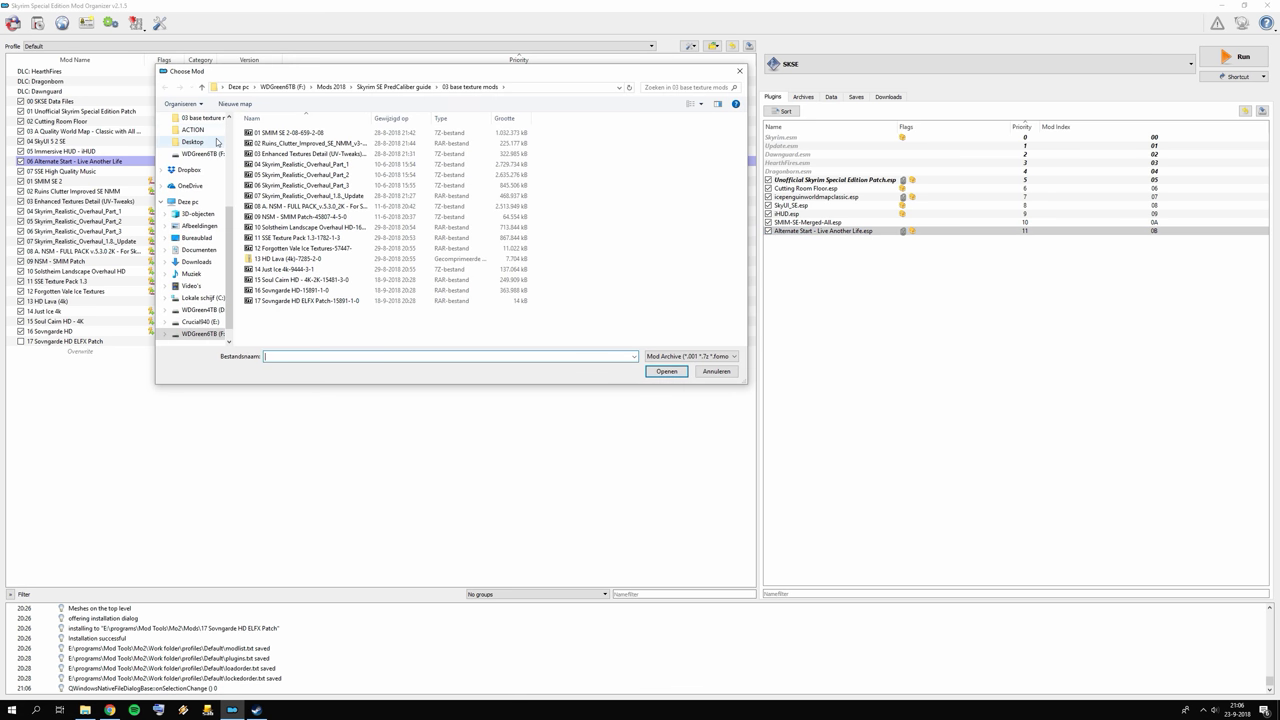
{"action": "left_click", "coordinate": [398, 88]}
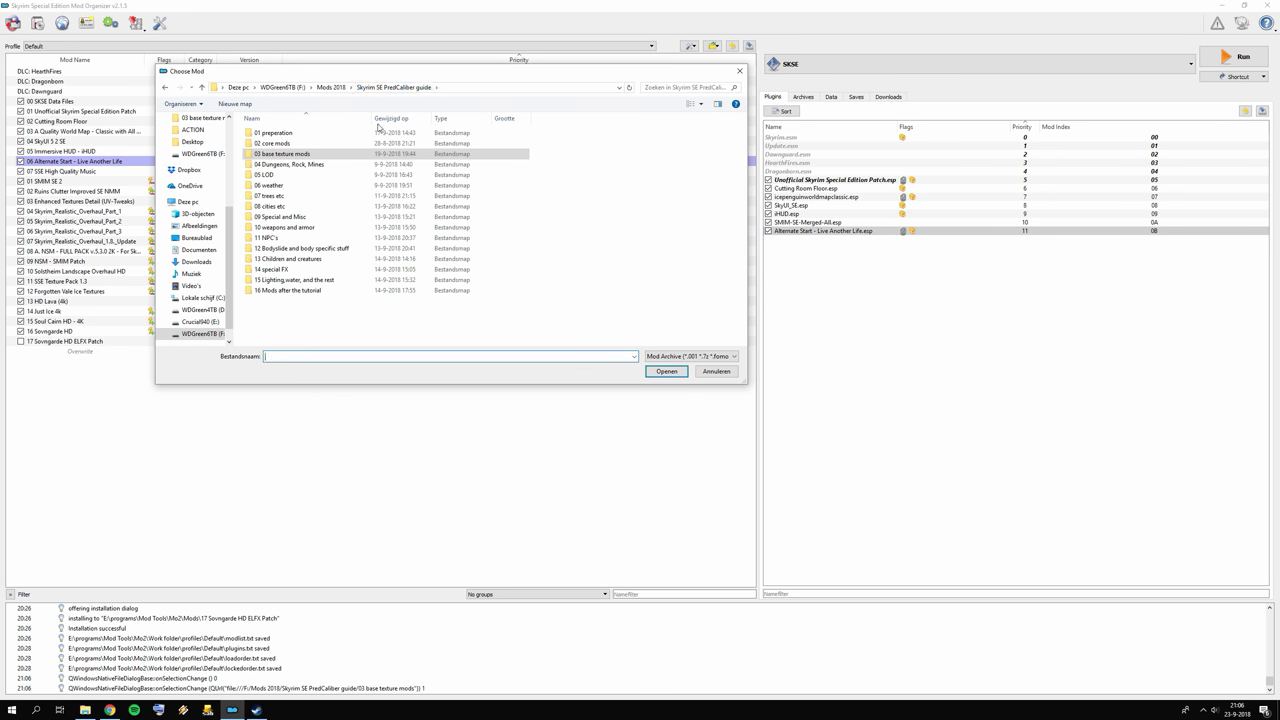
{"action": "double_click", "coordinate": [380, 164]}
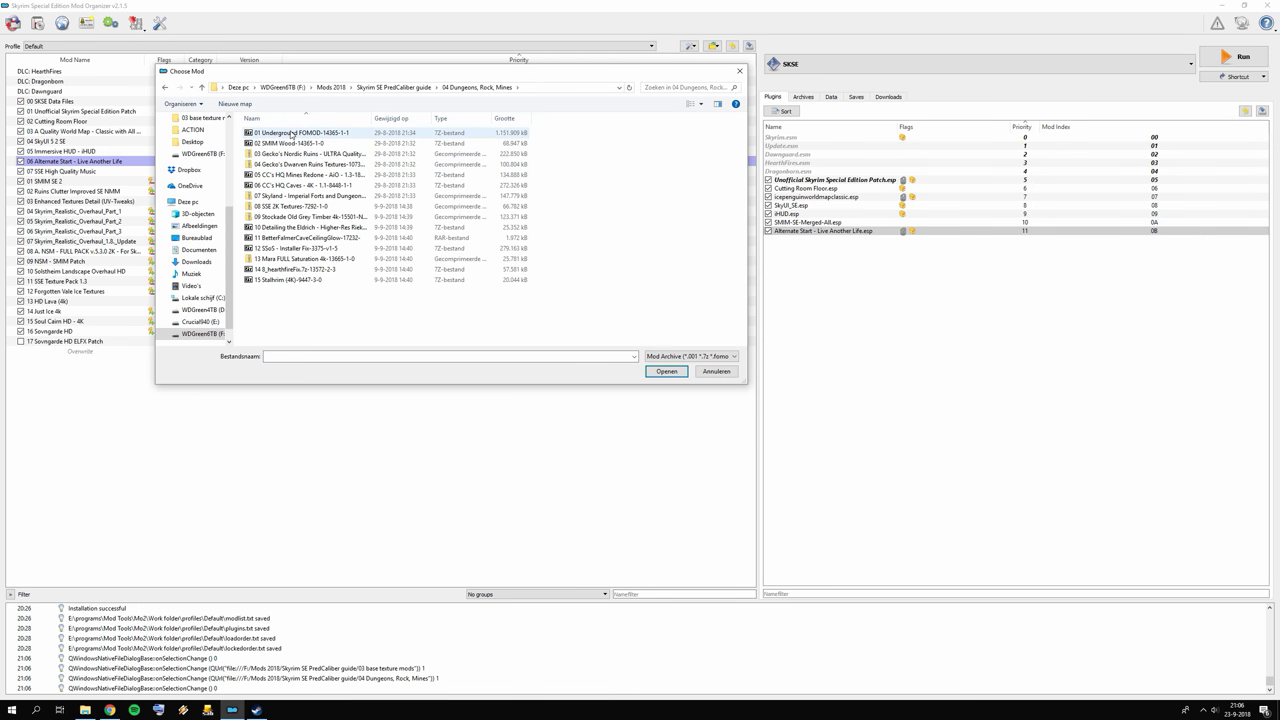
{"action": "double_click", "coordinate": [291, 133]}
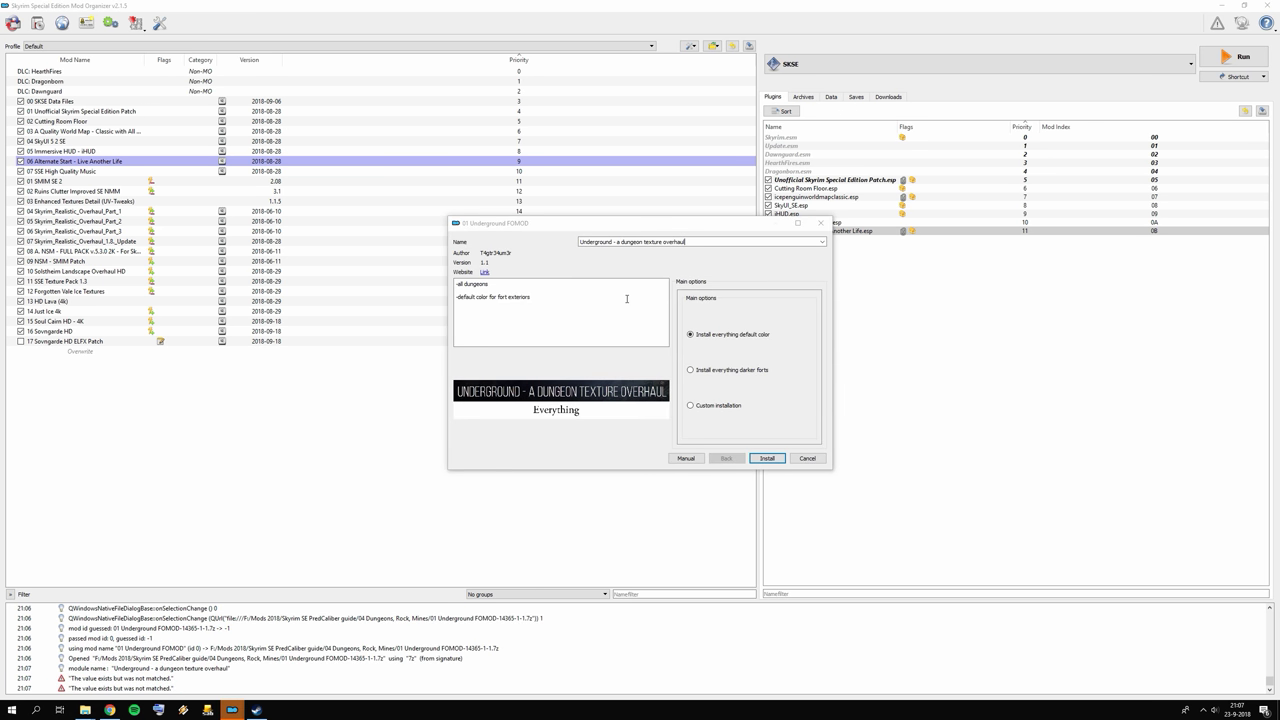
Name the mod 01 Underground FOMOD, install everything in default color, and enable it in the mod list.
{"action": "left_click", "coordinate": [823, 243]}
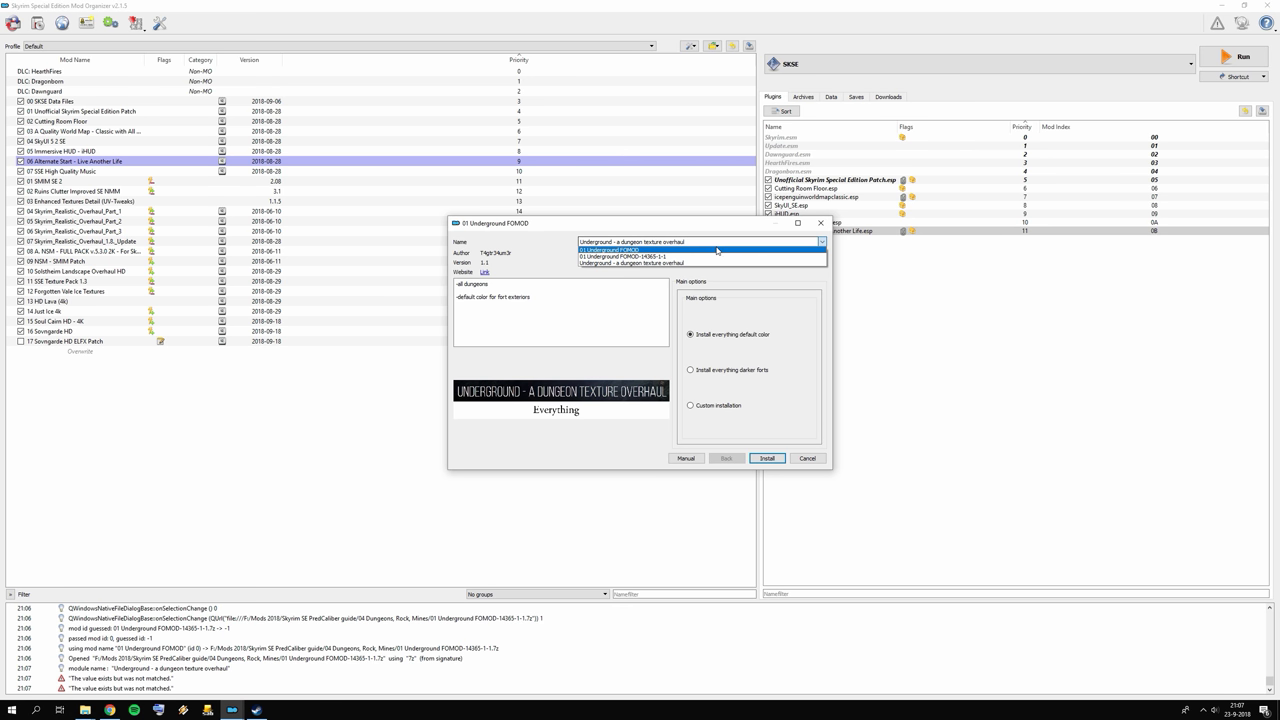
{"action": "left_click", "coordinate": [608, 252]}
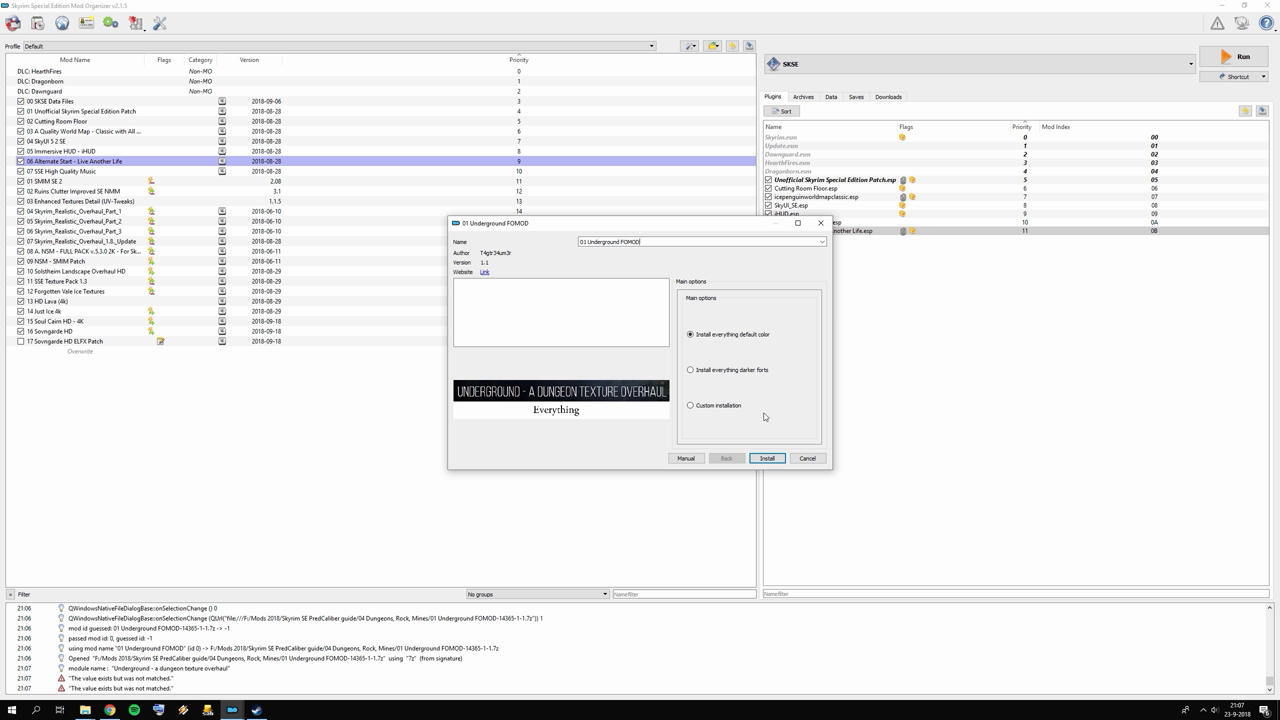
{"action": "left_click", "coordinate": [768, 458]}
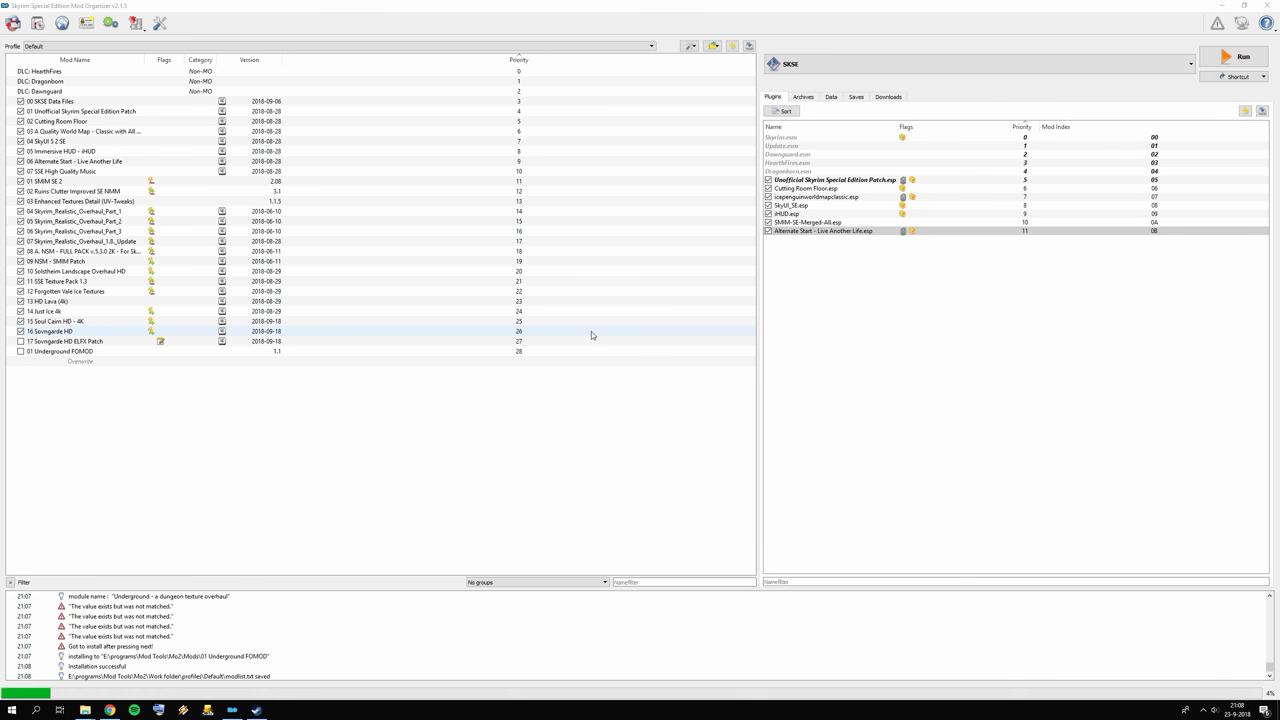
{"action": "left_click", "coordinate": [20, 352]}
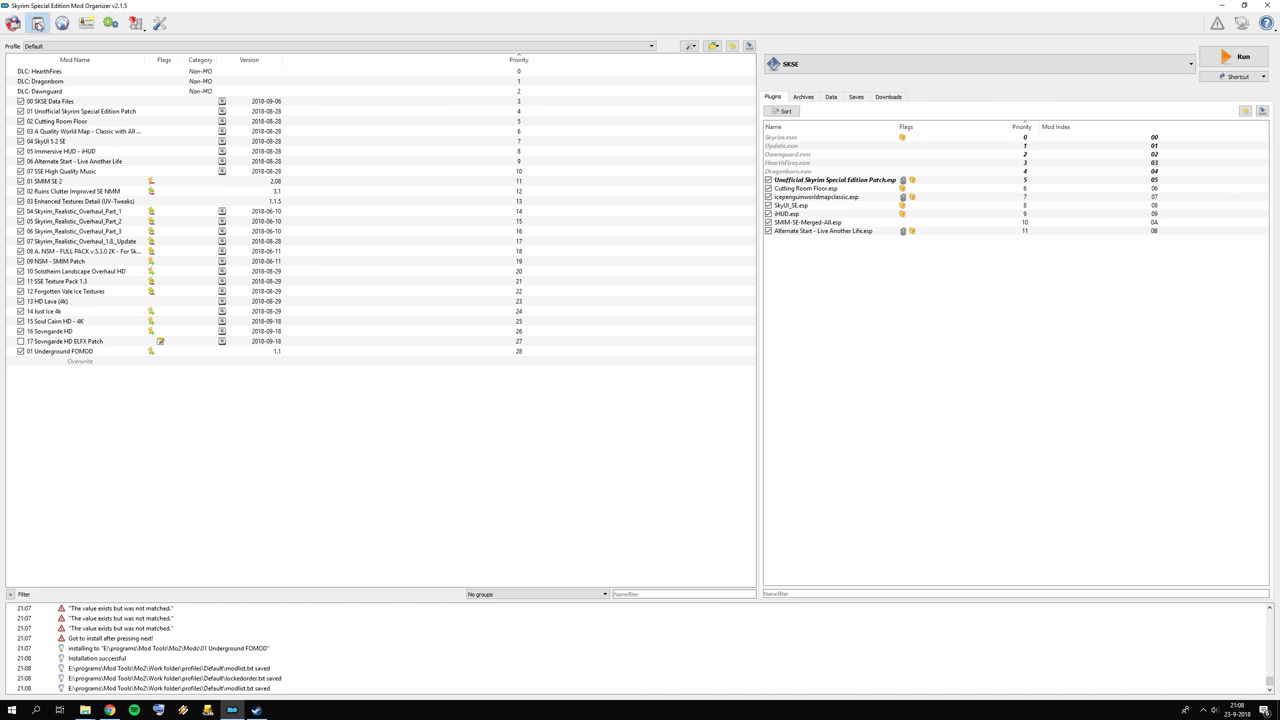
Install the 02 SMIM Wood archive manually with its data folder set as the data directory, and enable the mod.
{"action": "left_click", "coordinate": [37, 22]}
{"action": "double_click", "coordinate": [304, 145]}
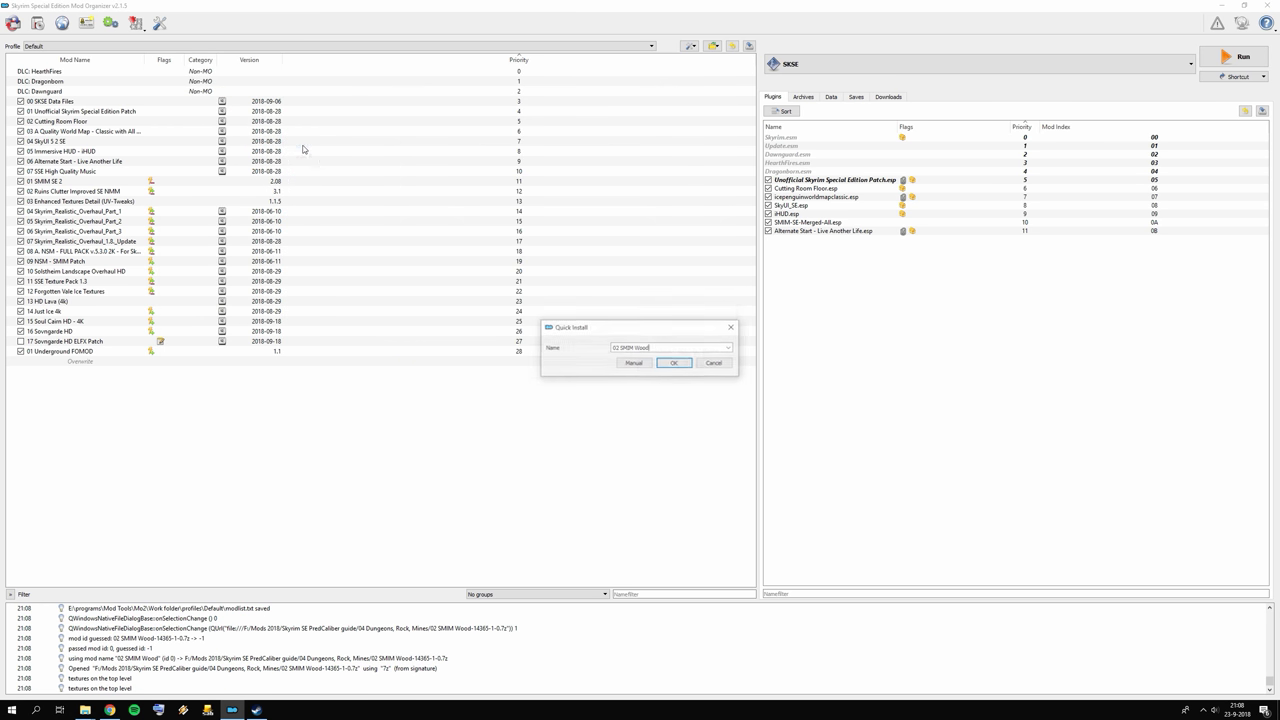
{"action": "left_click", "coordinate": [632, 363]}
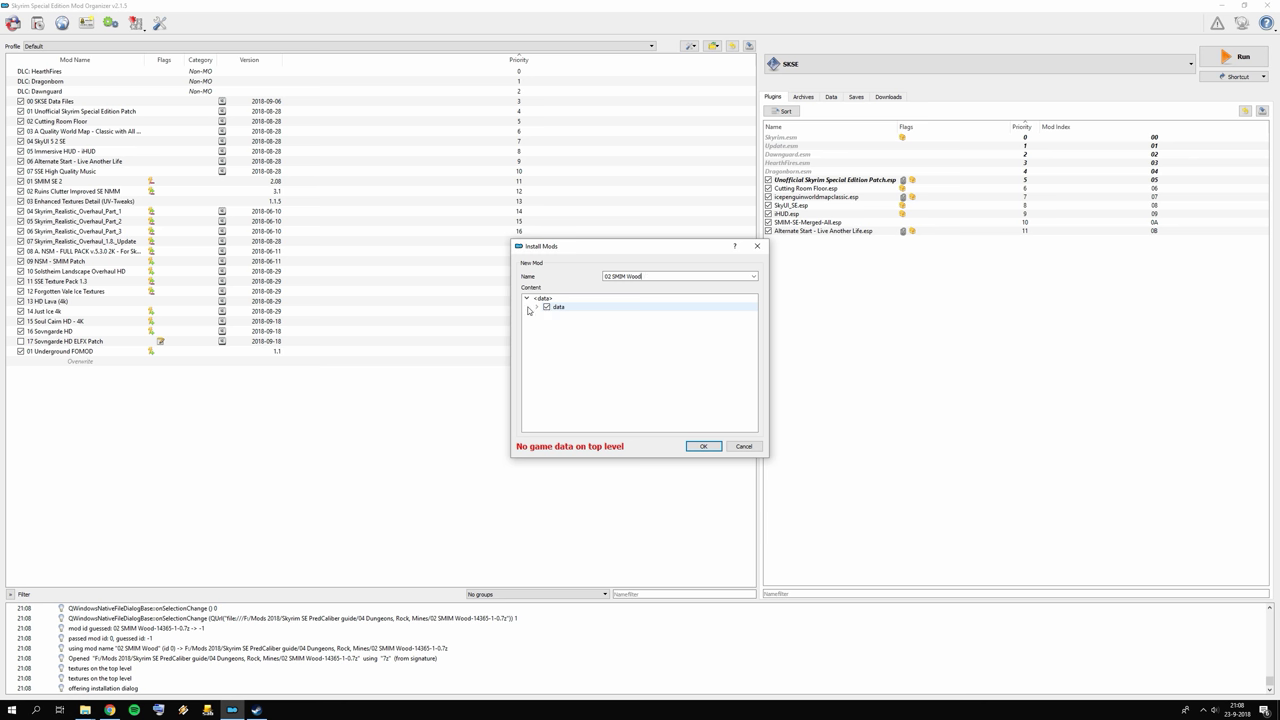
{"action": "right_click", "coordinate": [572, 308]}
{"action": "left_click", "coordinate": [586, 313]}
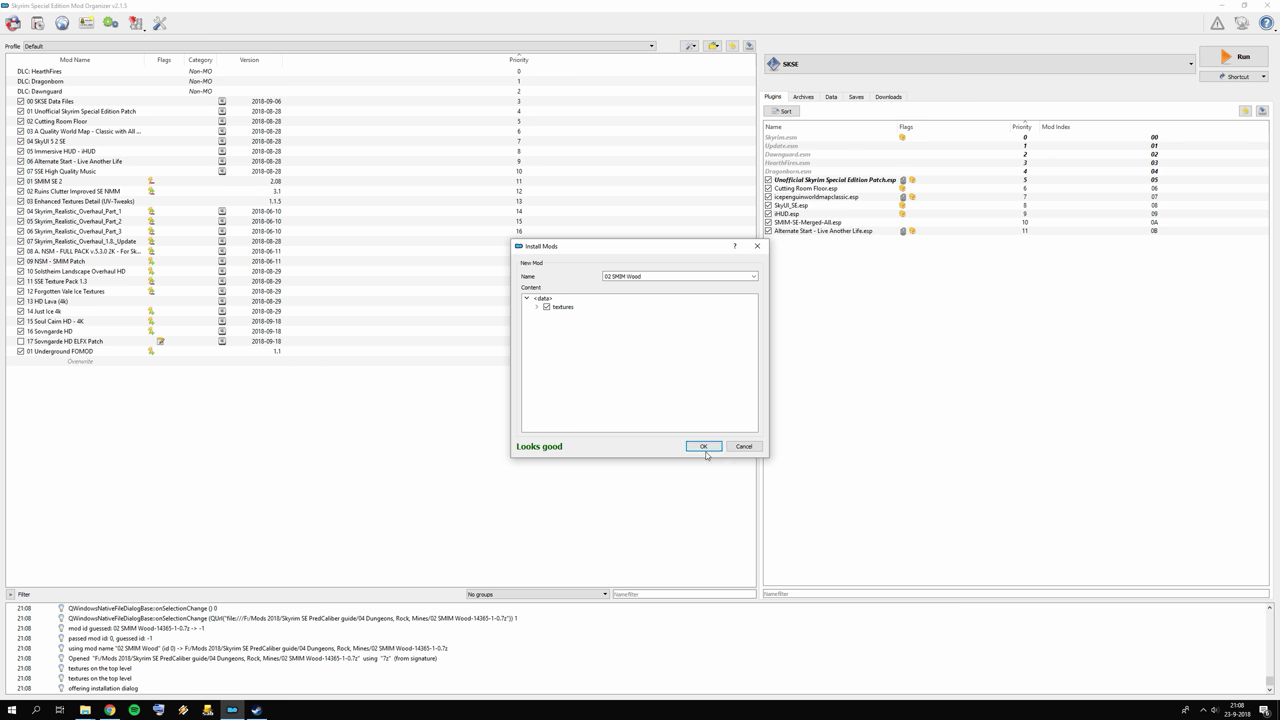
{"action": "left_click", "coordinate": [703, 446]}
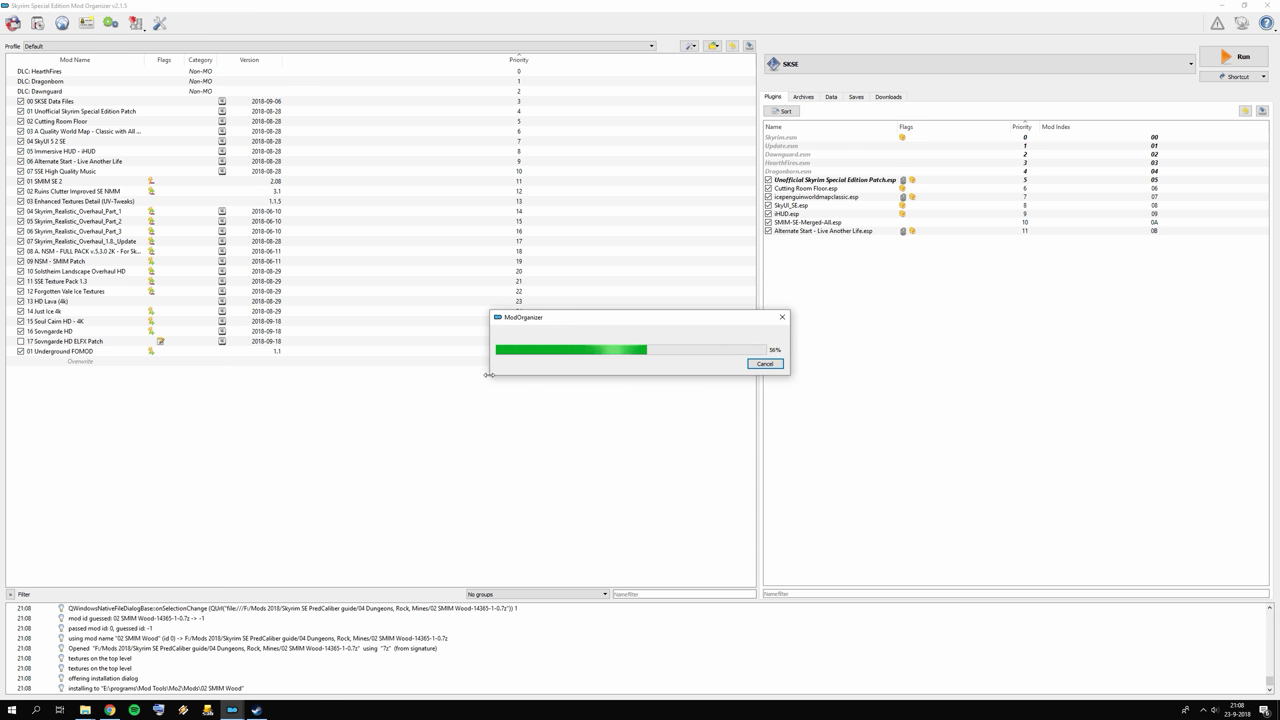
{"action": "left_click", "coordinate": [20, 361]}
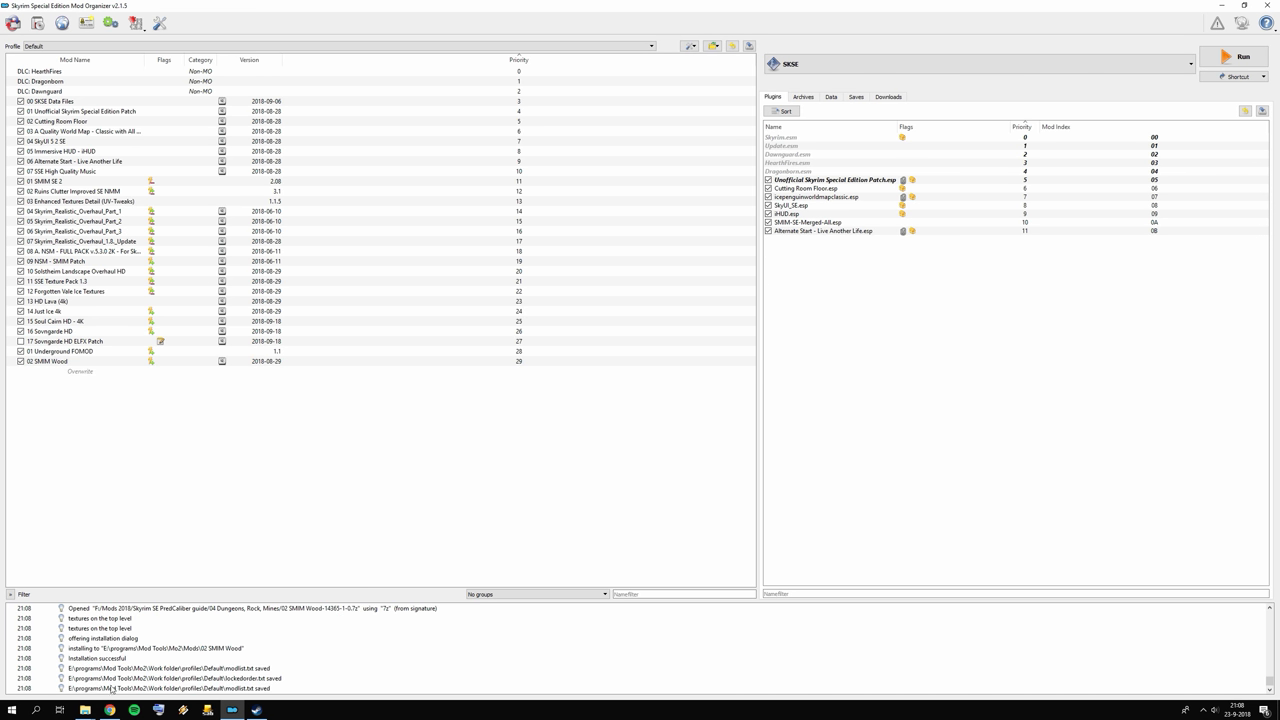
Install the 03 Gecko's Nordic Ruins - ULTRA Quality archive through the manual installer and enable the mod.
{"action": "left_click", "coordinate": [110, 710]}
{"action": "left_click", "coordinate": [111, 710]}
{"action": "left_click", "coordinate": [37, 22]}
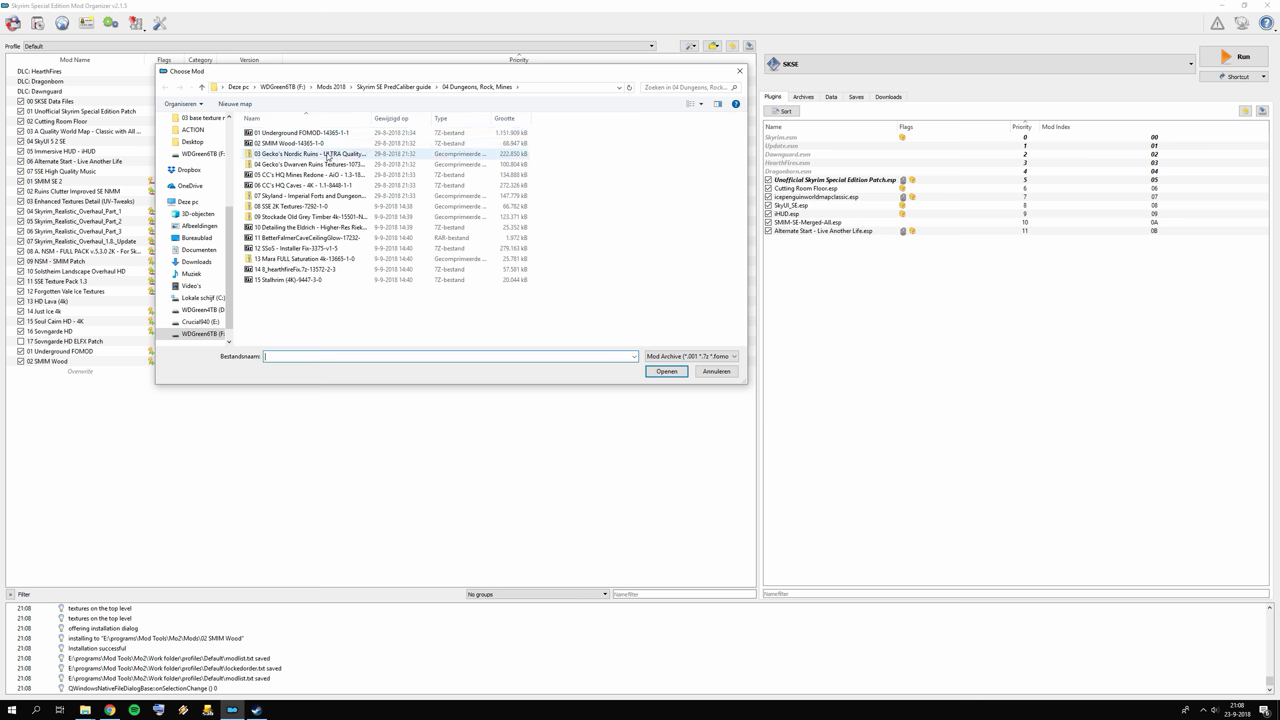
{"action": "double_click", "coordinate": [327, 156]}
{"action": "left_click", "coordinate": [637, 366]}
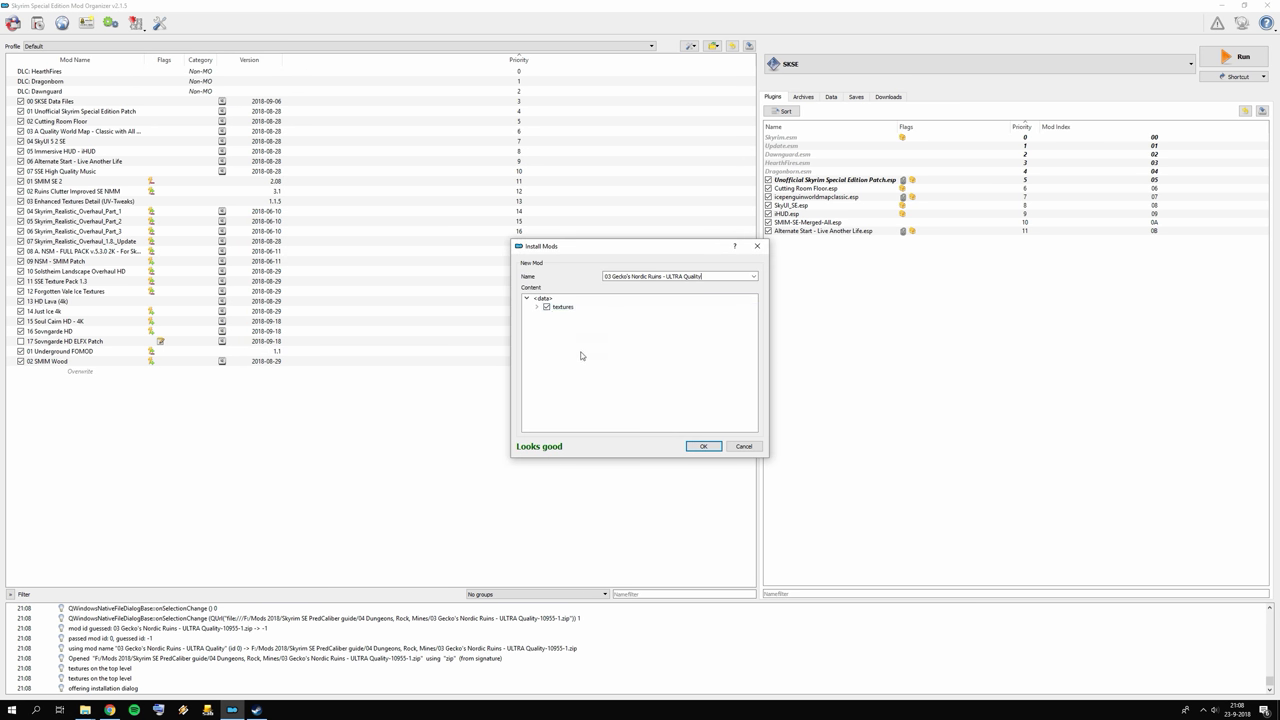
{"action": "left_click", "coordinate": [692, 449]}
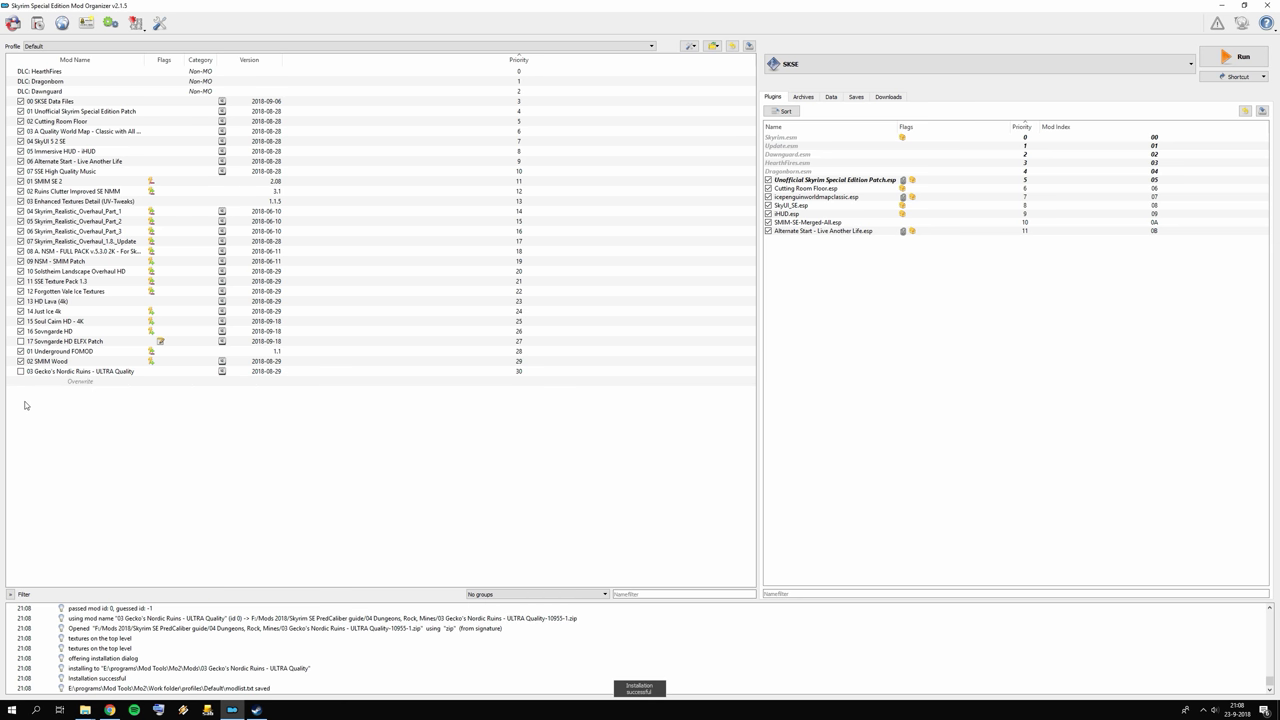
Install the 04 Gecko's Dwarven Ruins Textures archive through the manual installer and enable the mod.
{"action": "left_click", "coordinate": [38, 24]}
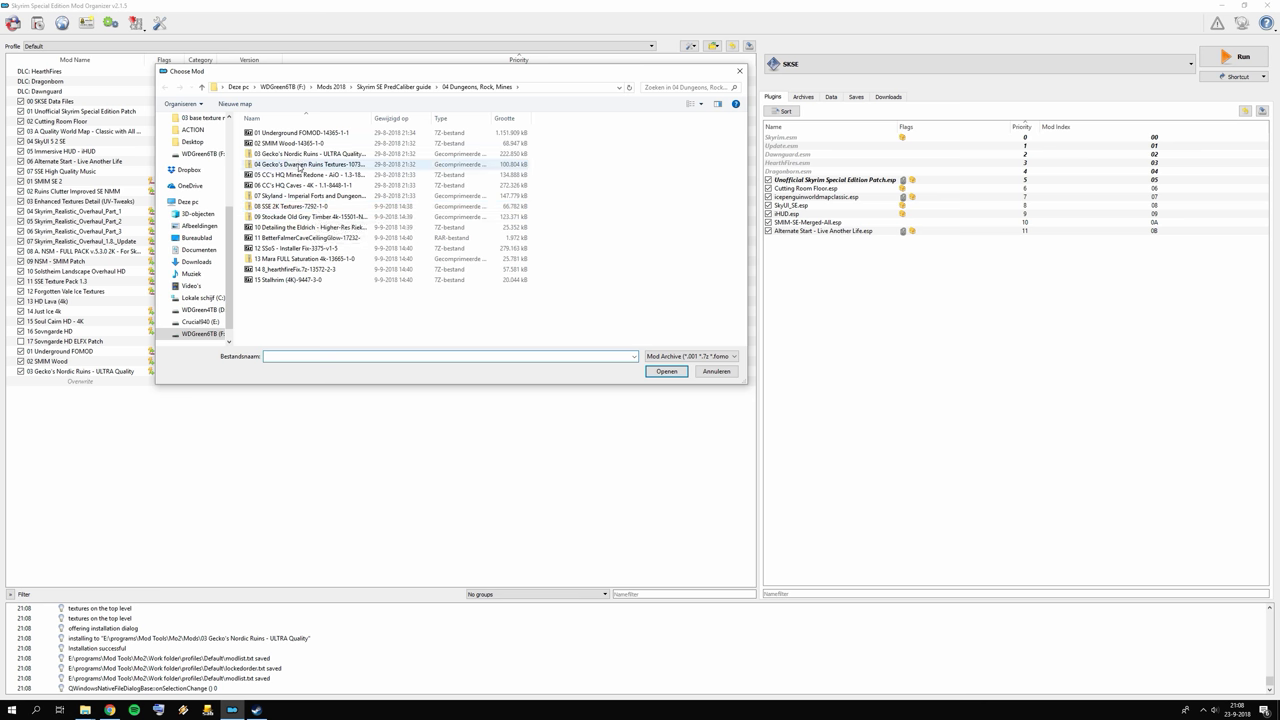
{"action": "double_click", "coordinate": [299, 167]}
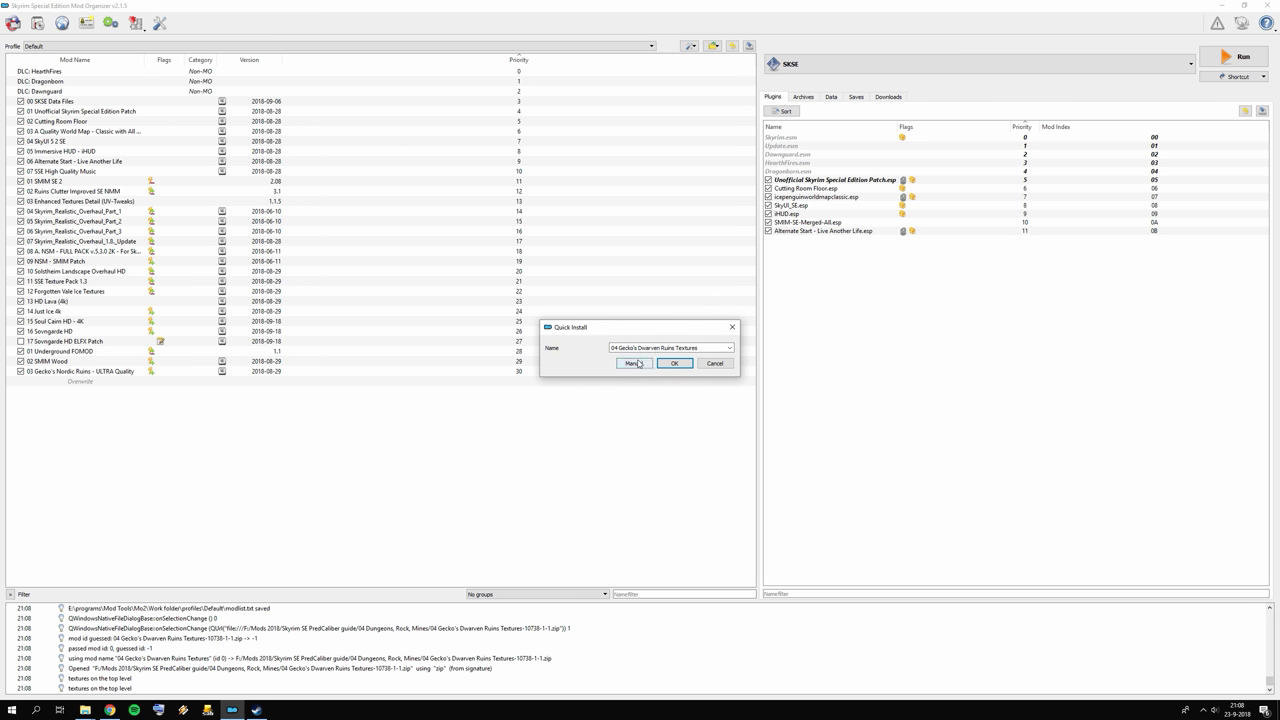
{"action": "left_click", "coordinate": [633, 363]}
{"action": "left_click", "coordinate": [691, 448]}
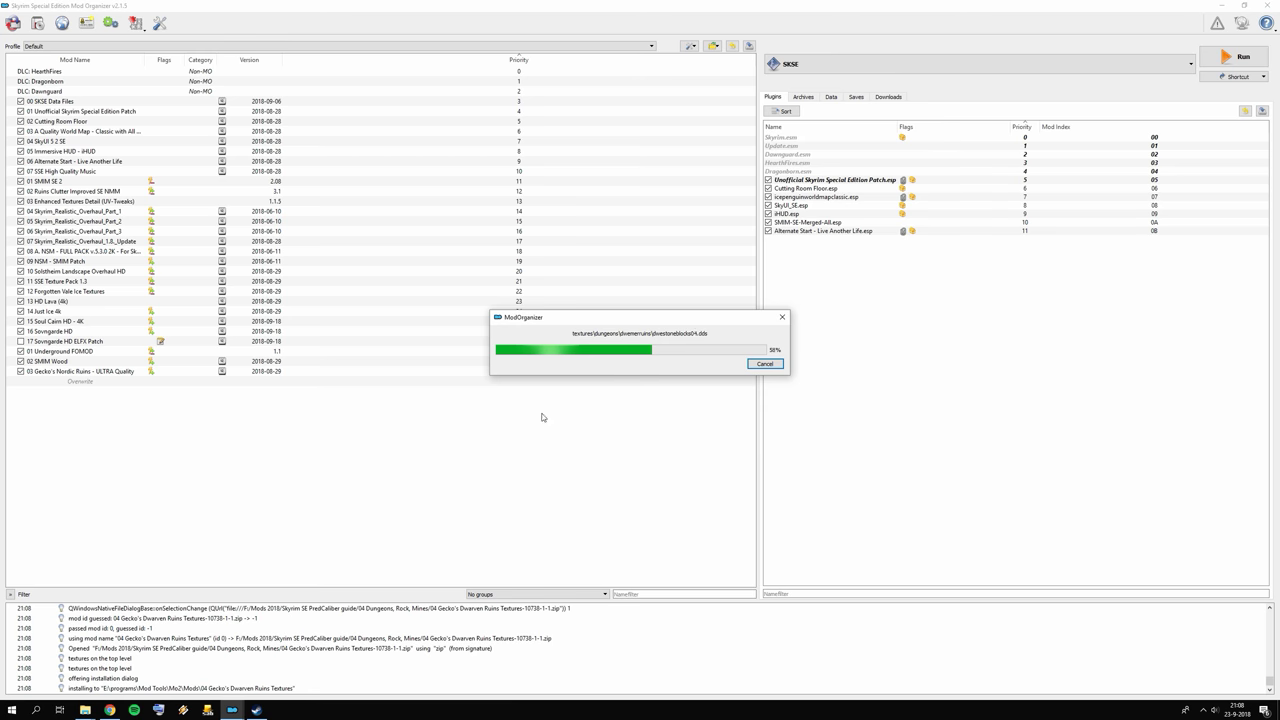
{"action": "left_click", "coordinate": [21, 381]}
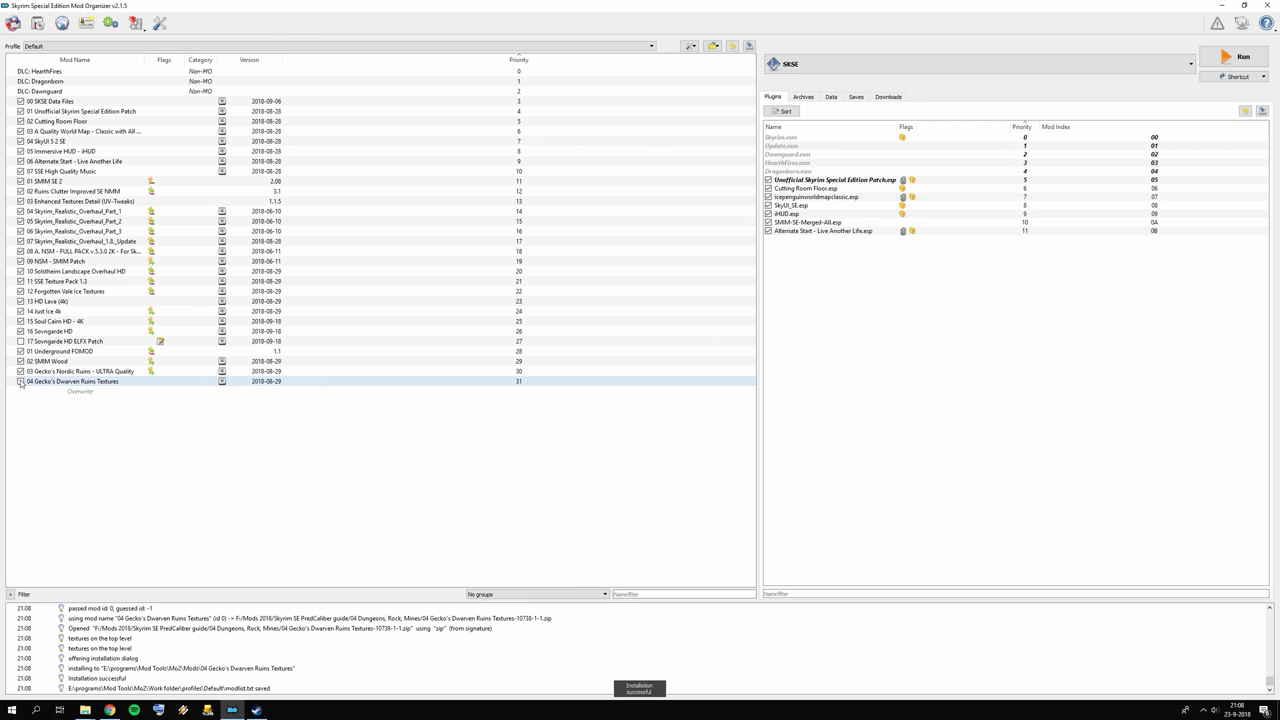
Switch to Chrome and close the Underground, Gecko's Nordic Ruins and Gecko's Dwarven Ruins pages, keeping the guide open.
{"action": "left_click", "coordinate": [110, 711]}
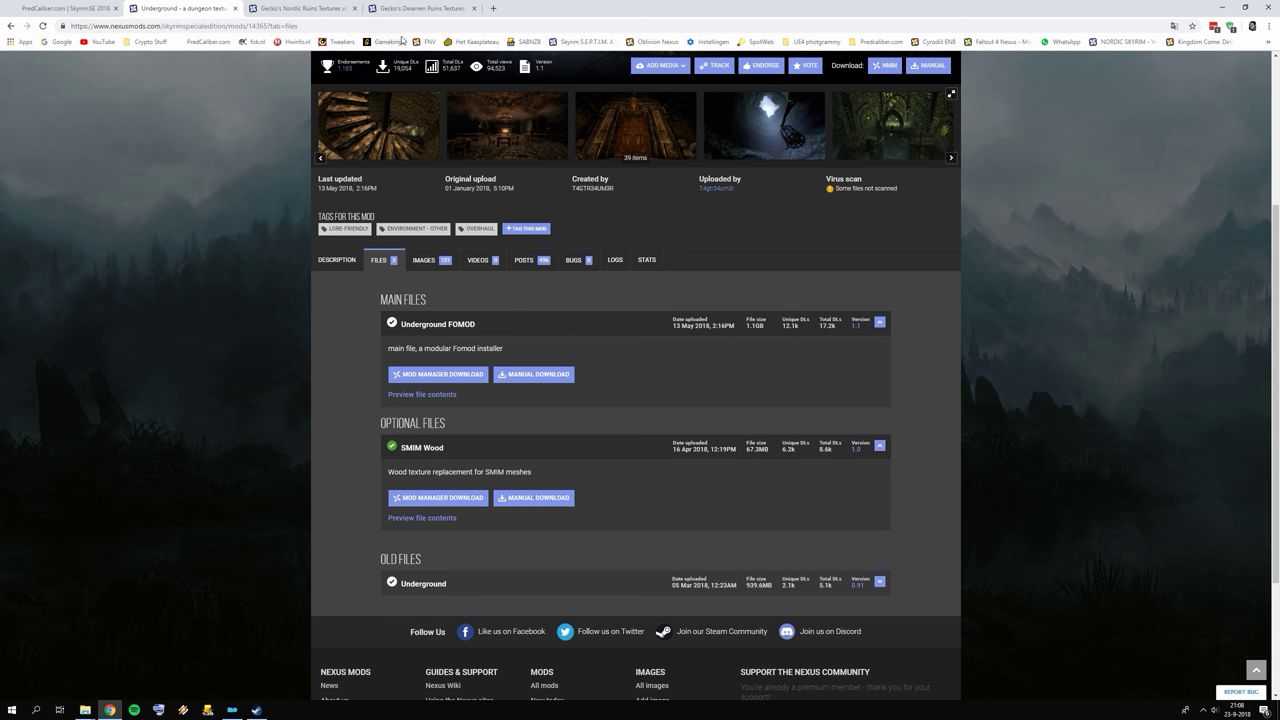
{"action": "left_click", "coordinate": [420, 8]}
{"action": "left_click", "coordinate": [236, 8]}
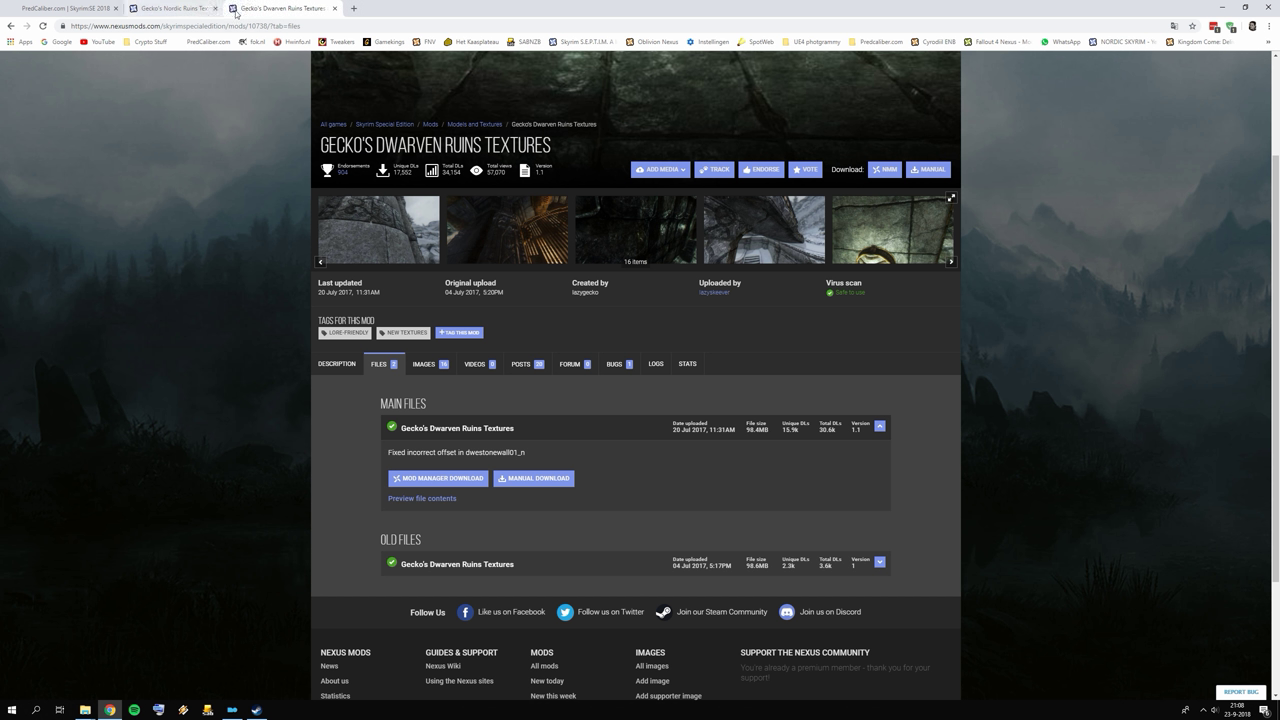
{"action": "key", "text": "ctrl+w"}
{"action": "key", "text": "ctrl+w"}
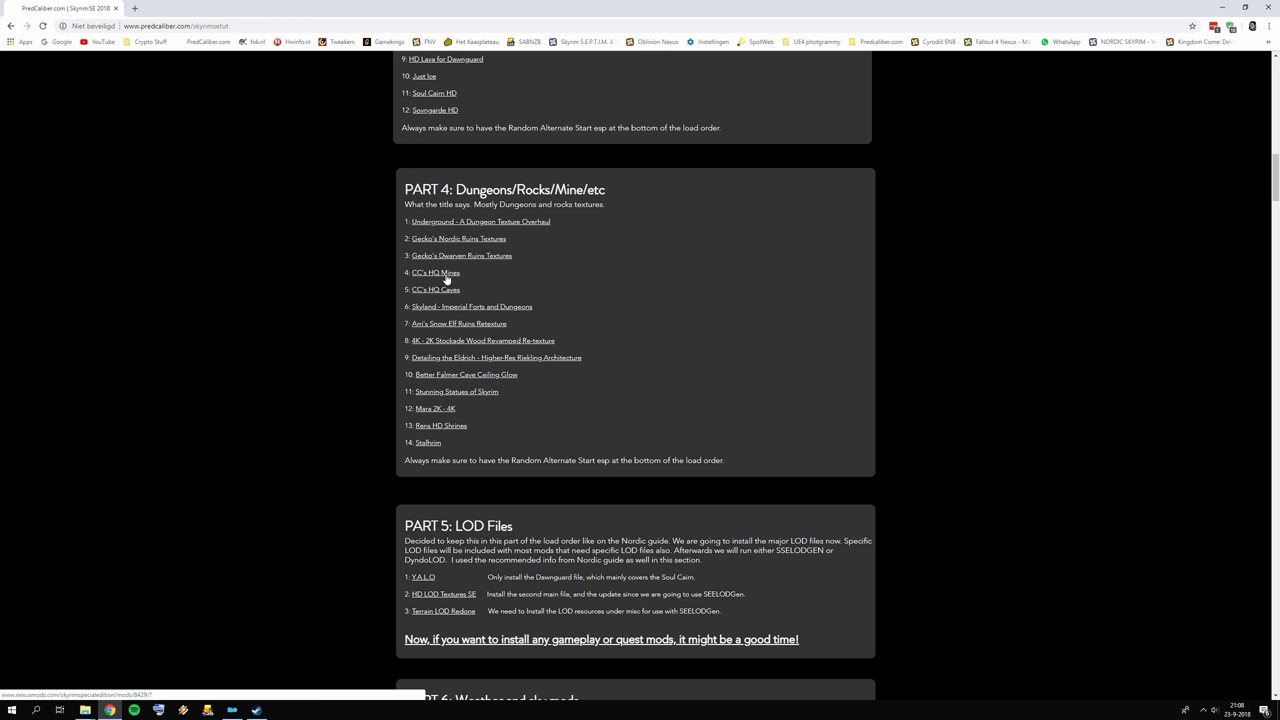
Open the guide's Part 4 links 4 to 8, from CC's HQ Mines to Stockade Wood Revamped Re-texture, in separate new tabs.
{"action": "right_click", "coordinate": [455, 272]}
{"action": "left_click", "coordinate": [489, 284]}
{"action": "right_click", "coordinate": [448, 293]}
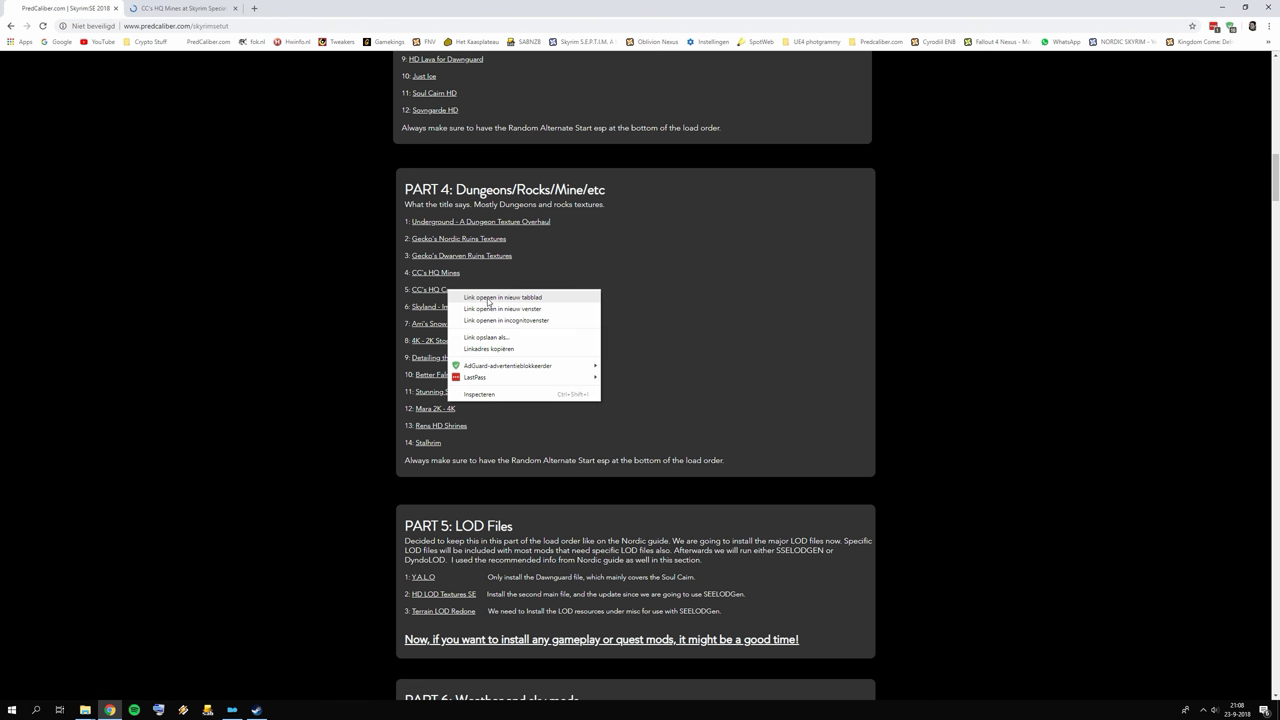
{"action": "left_click", "coordinate": [472, 296]}
{"action": "right_click", "coordinate": [498, 310]}
{"action": "left_click", "coordinate": [534, 320]}
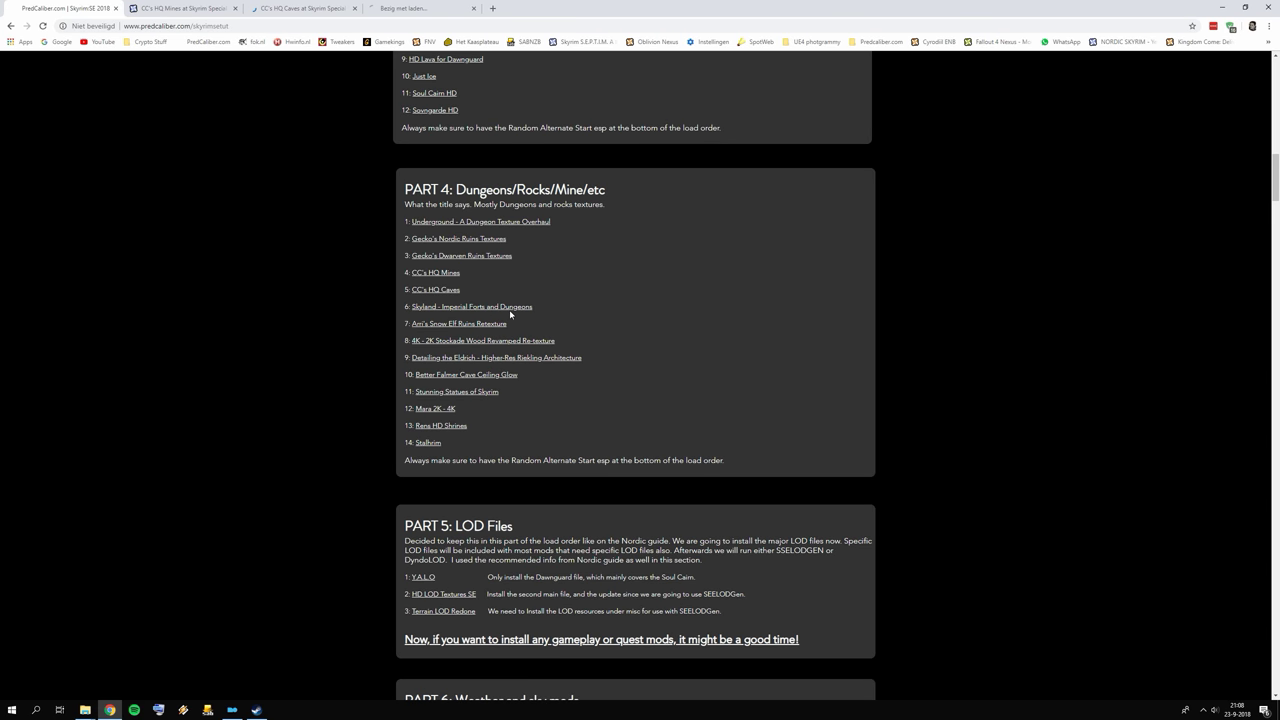
{"action": "right_click", "coordinate": [471, 324]}
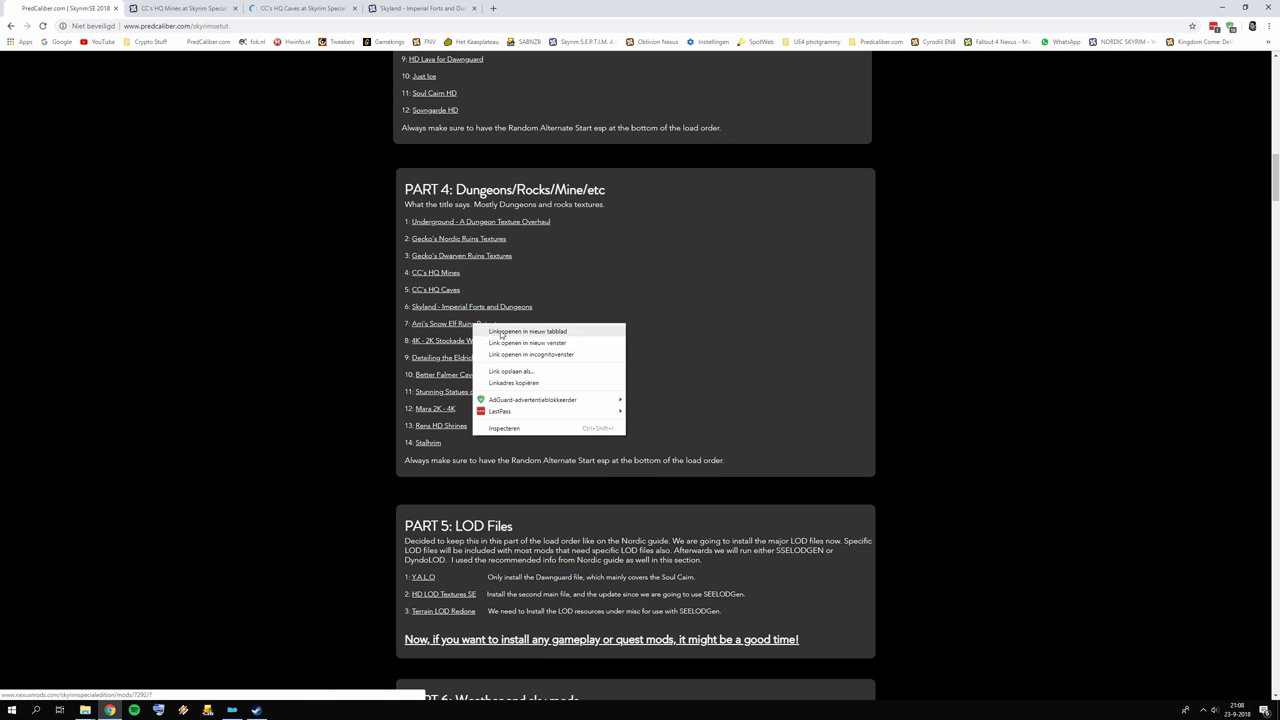
{"action": "left_click", "coordinate": [488, 335]}
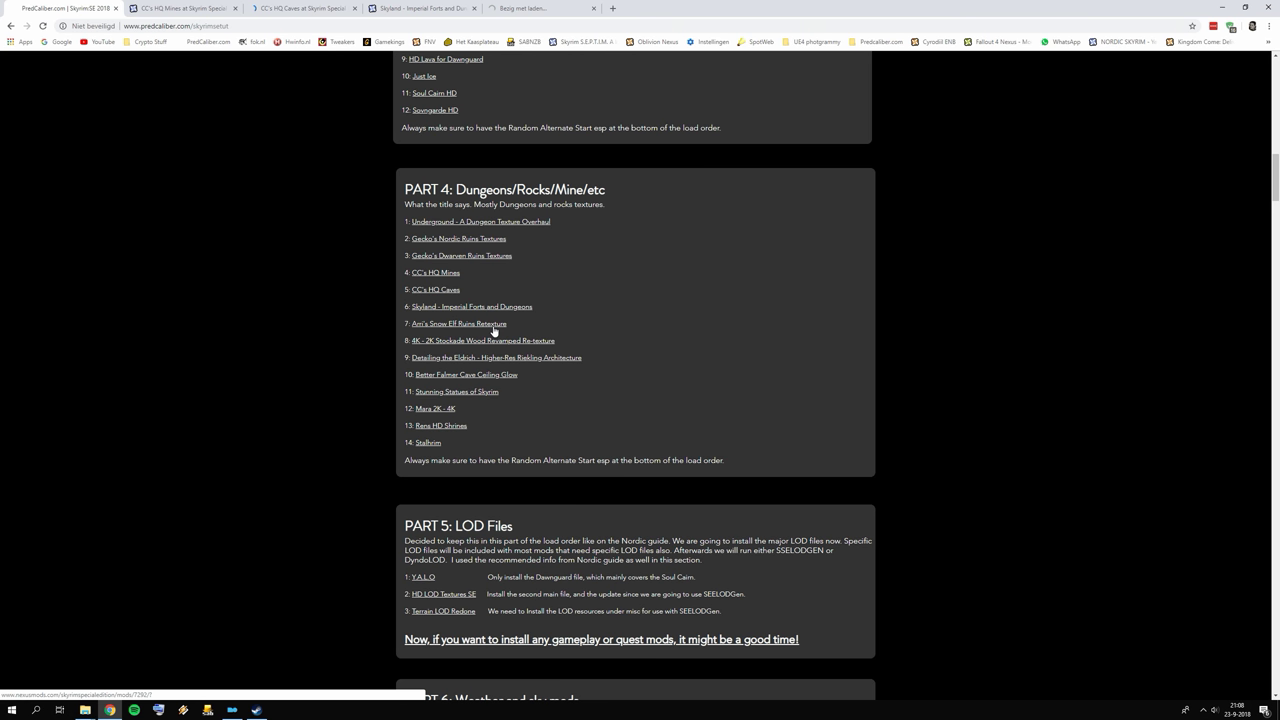
{"action": "left_click", "coordinate": [508, 349]}
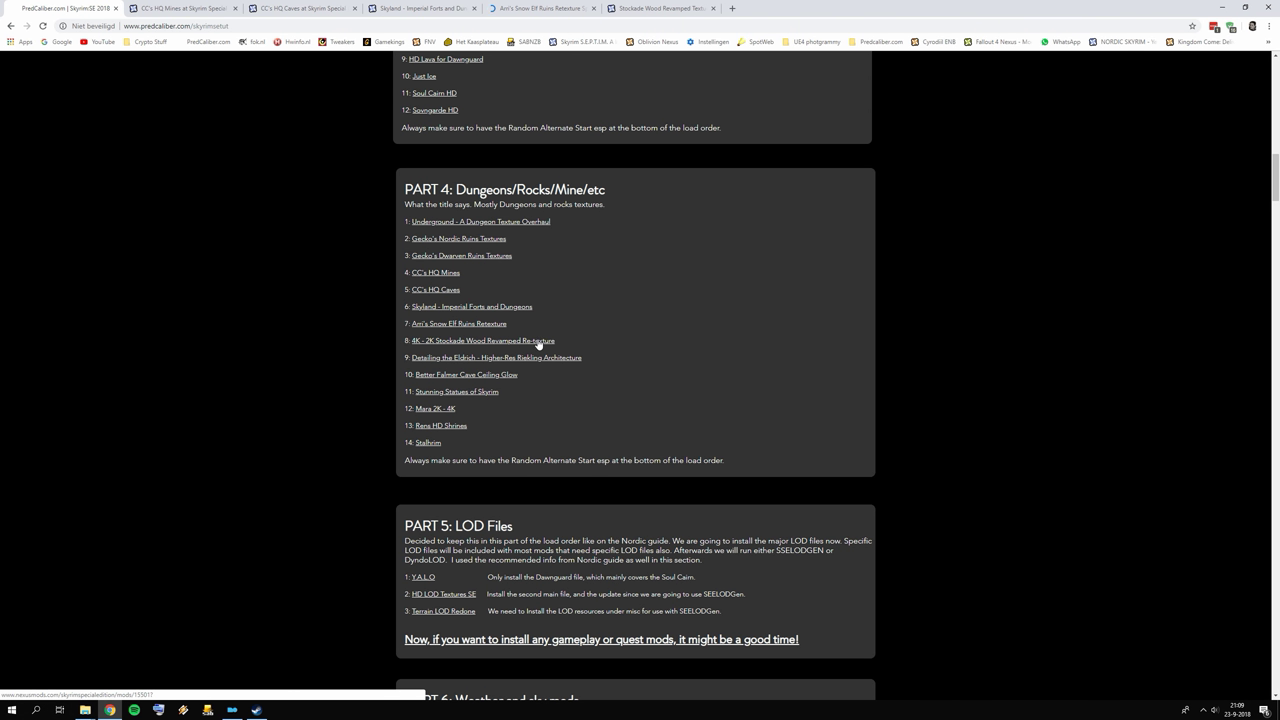
Copy the replacement address from the hidden CC's HQ Mines page and load it in the same tab.
{"action": "left_click", "coordinate": [197, 7]}
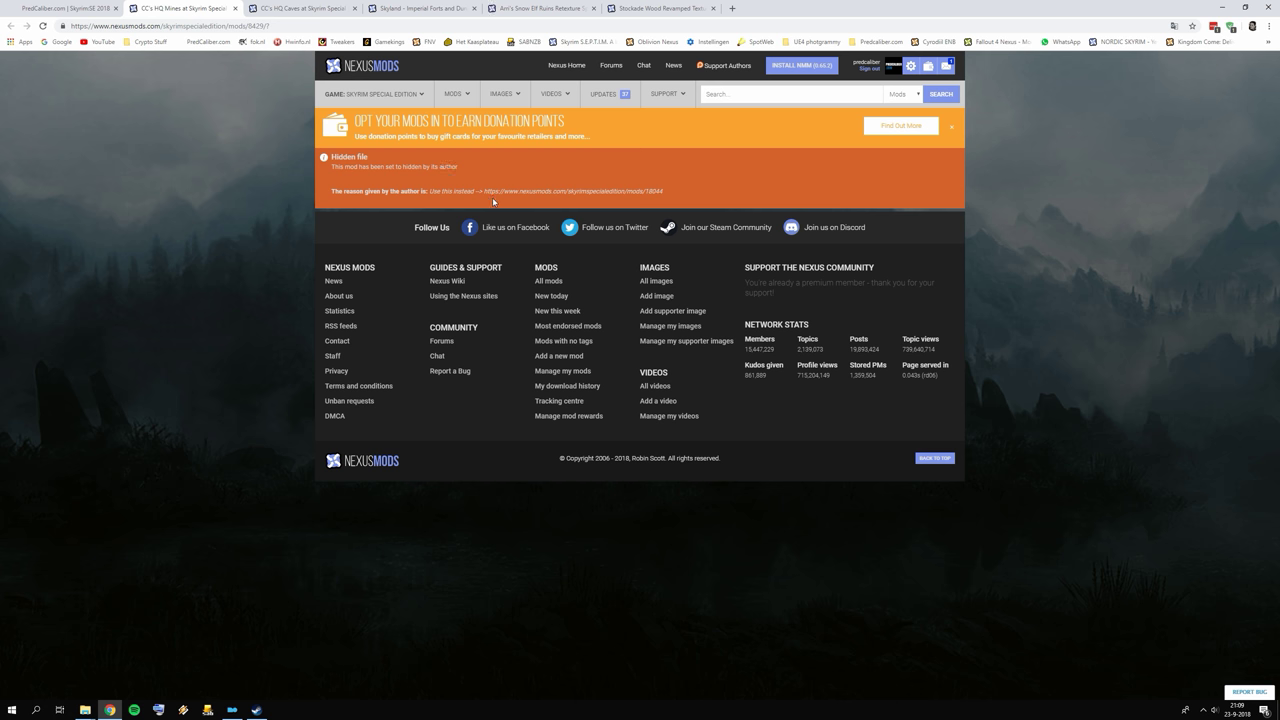
{"action": "left_click", "coordinate": [556, 191]}
{"action": "left_click_drag", "start_coordinate": [640, 191], "coordinate": [521, 191]}
{"action": "key", "text": "ctrl+c"}
{"action": "left_click", "coordinate": [266, 27]}
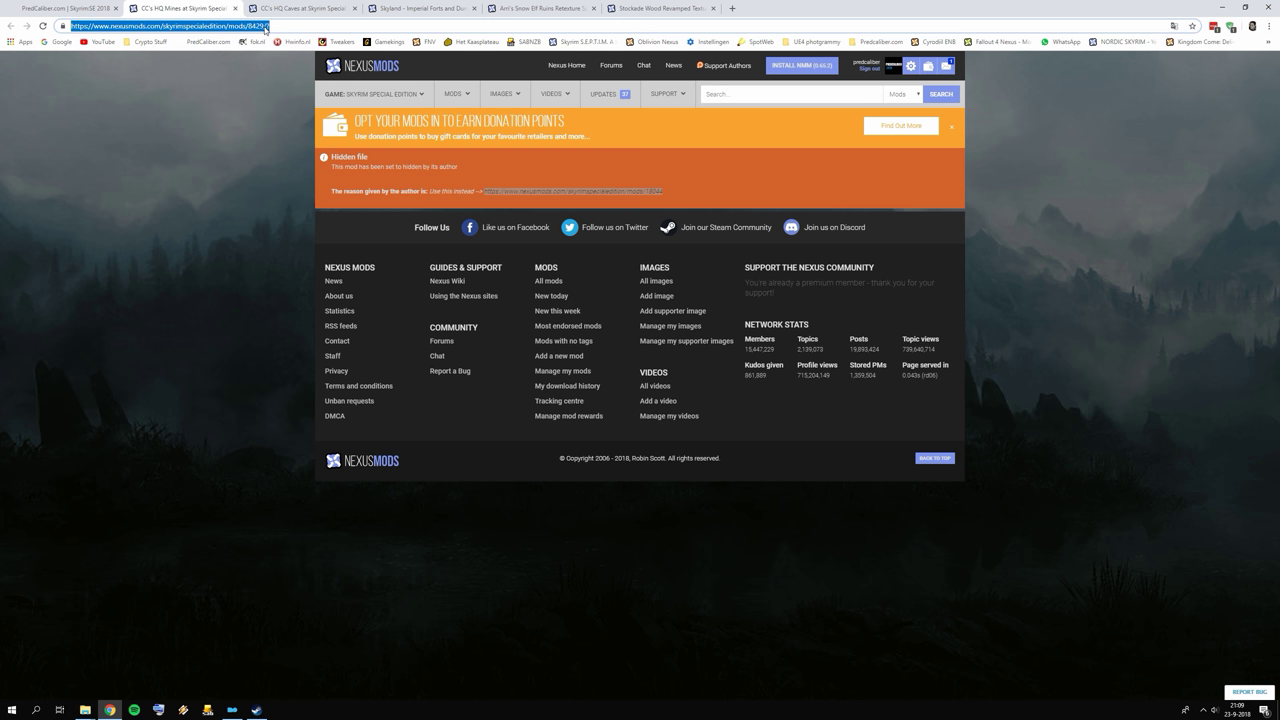
{"action": "right_click", "coordinate": [266, 29]}
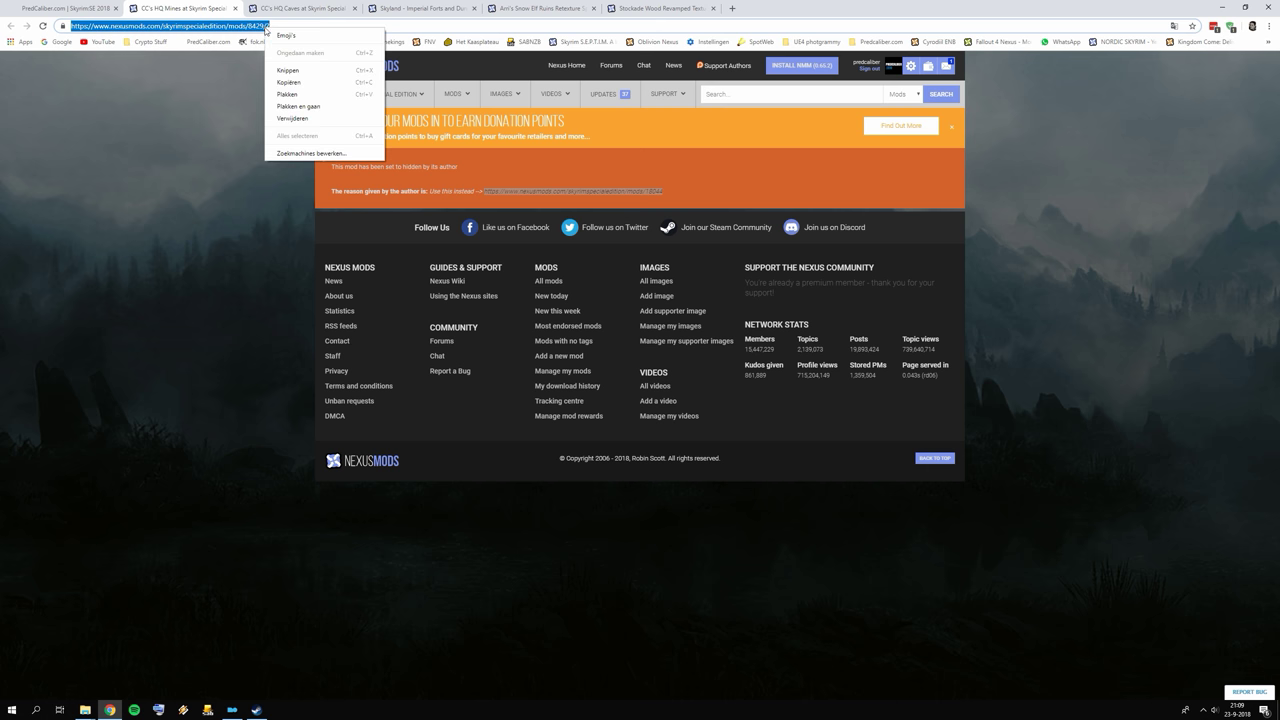
{"action": "left_click", "coordinate": [291, 106]}
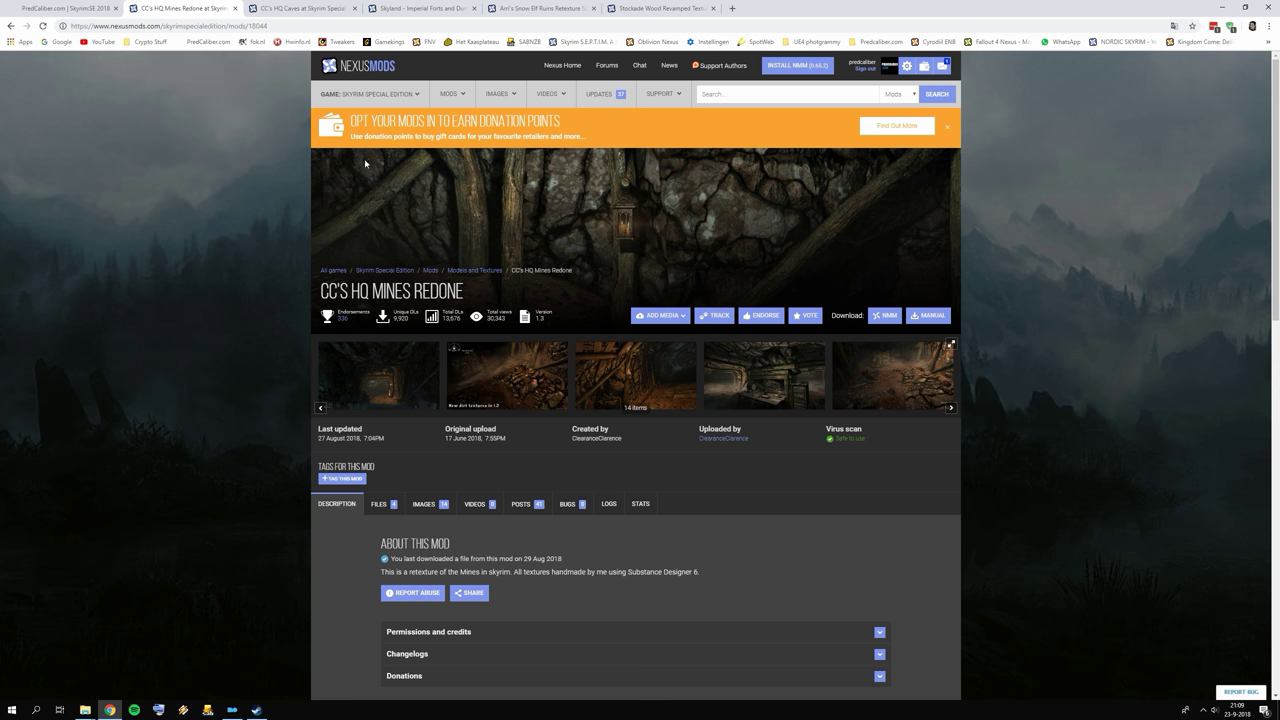
Check the CC's HQ Mines Redone page against the archives in the 04 Dungeons, Rock, Mines folder.
{"action": "scroll", "coordinate": [417, 247], "scroll_direction": "down", "scroll_amount": 1}
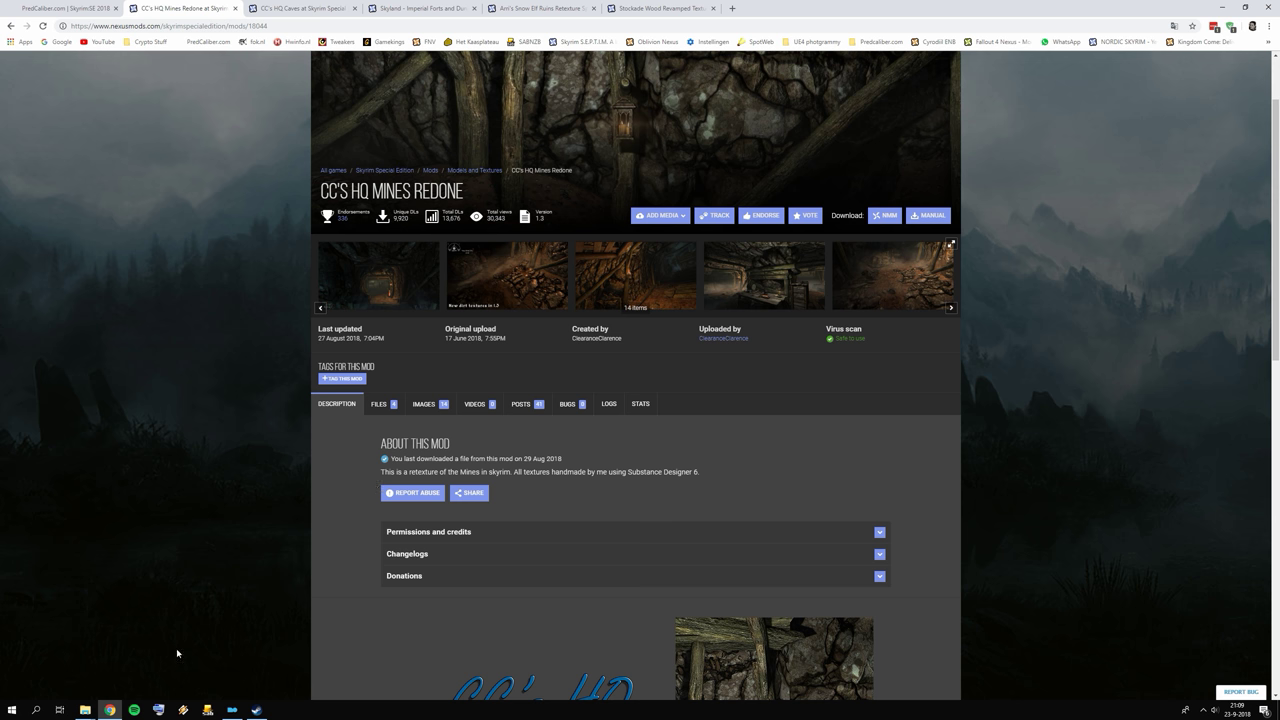
{"action": "mouse_move", "coordinate": [95, 712]}
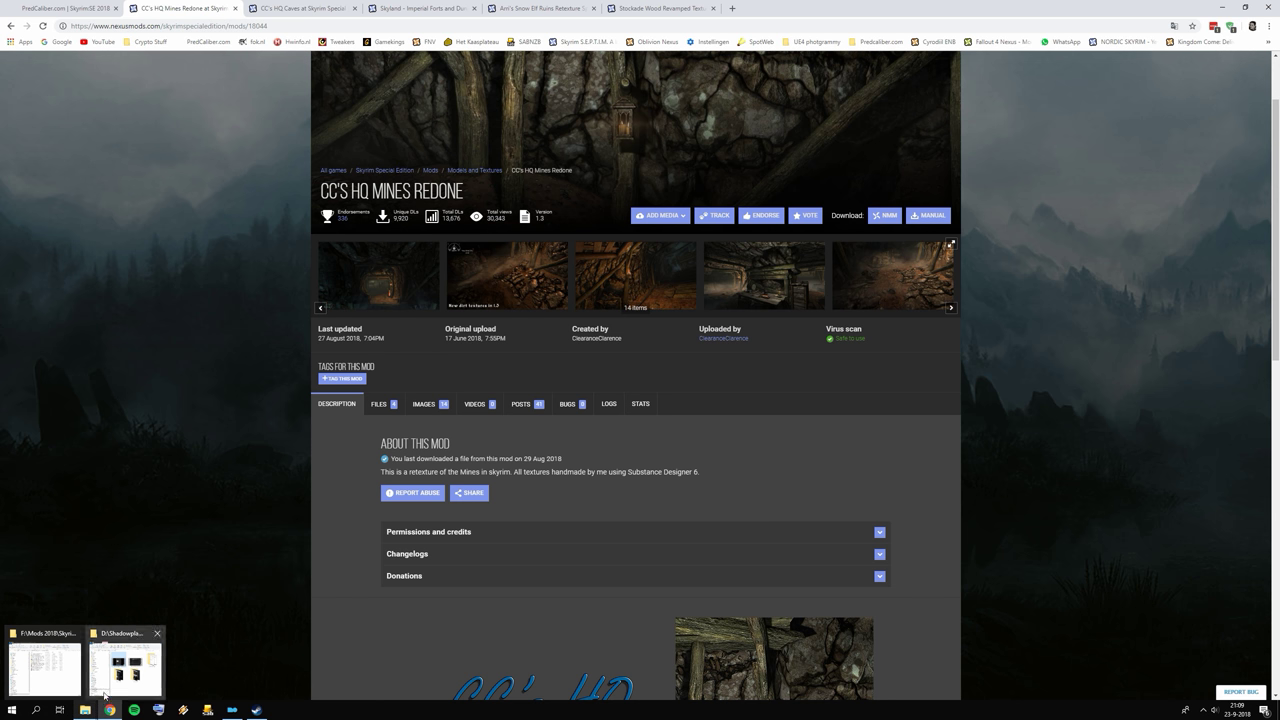
{"action": "left_click", "coordinate": [62, 686]}
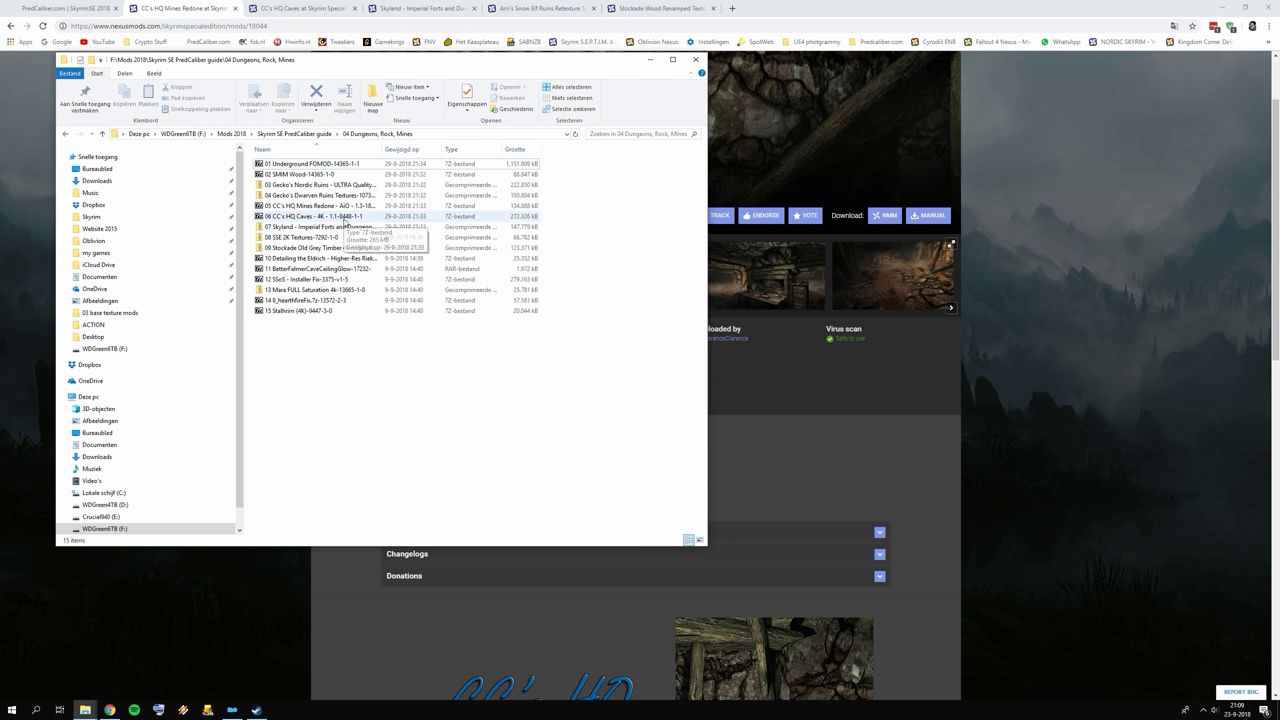
{"action": "left_click_drag", "start_coordinate": [370, 66], "coordinate": [393, 203]}
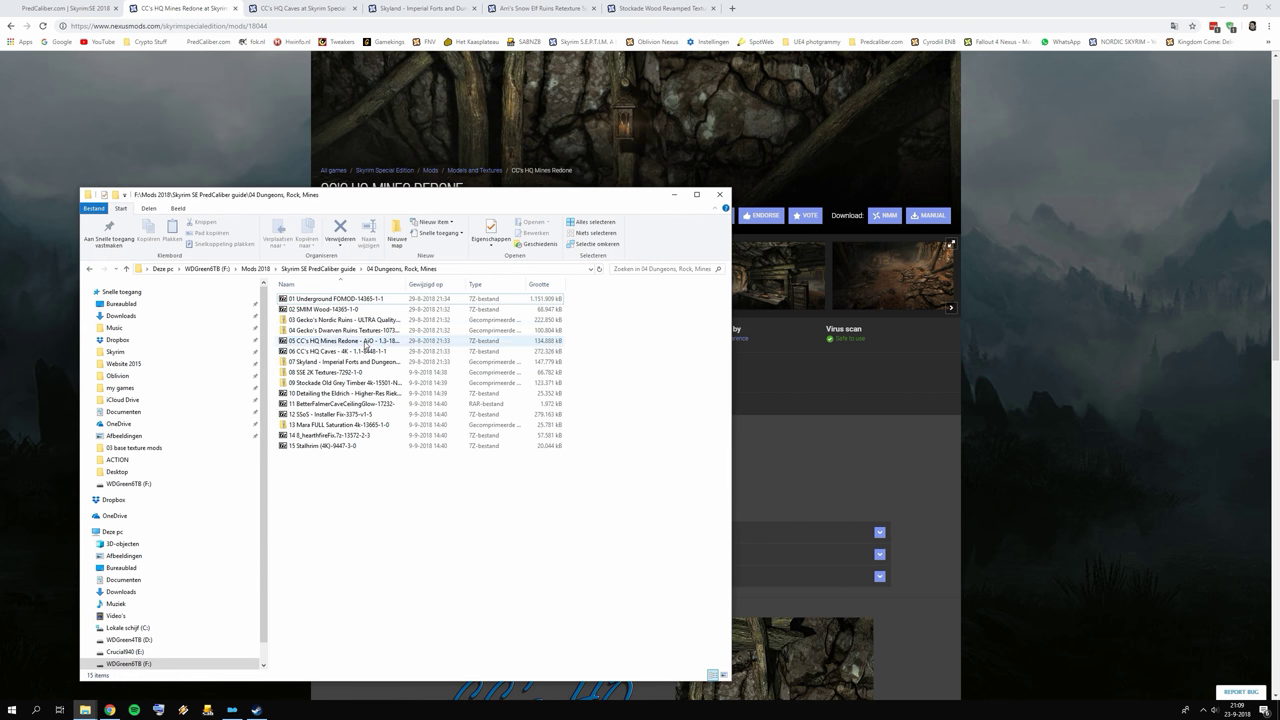
{"action": "left_click", "coordinate": [785, 412]}
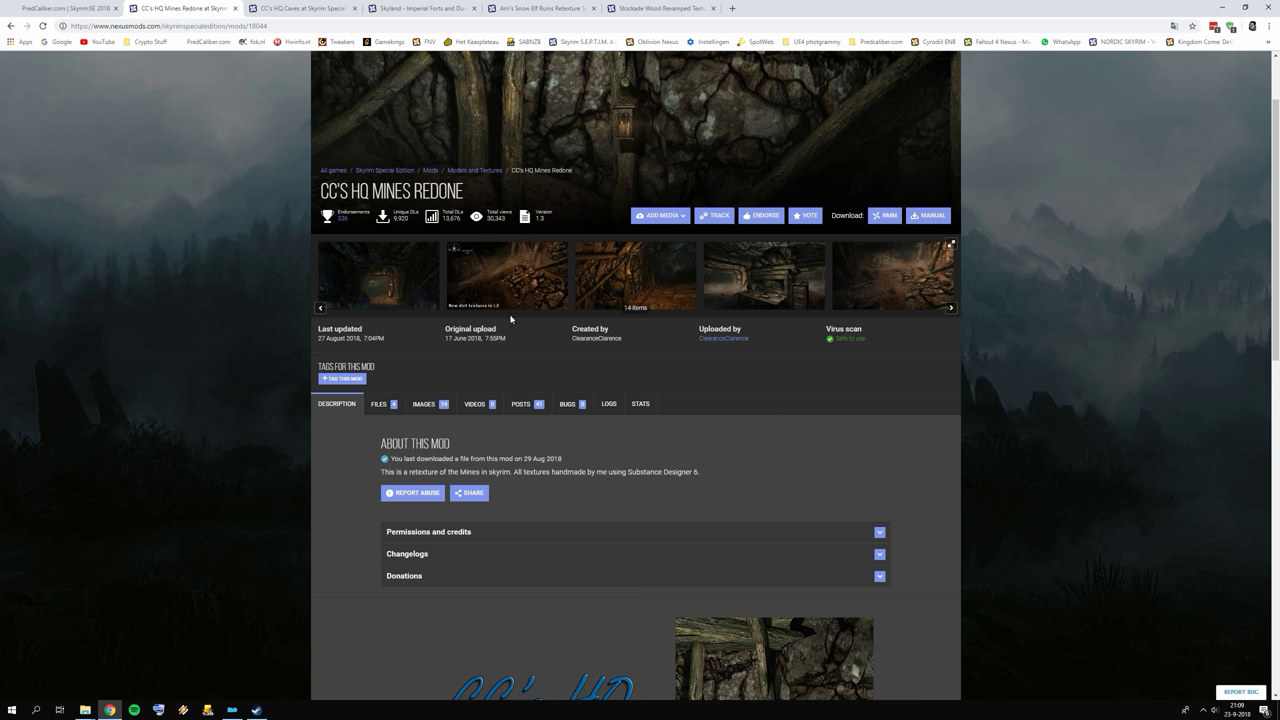
Review the files offered for CC's HQ Mines Redone and for CC's HQ Caves on Nexus Mods.
{"action": "left_click", "coordinate": [380, 404]}
{"action": "scroll", "coordinate": [473, 426], "scroll_direction": "down", "scroll_amount": 2}
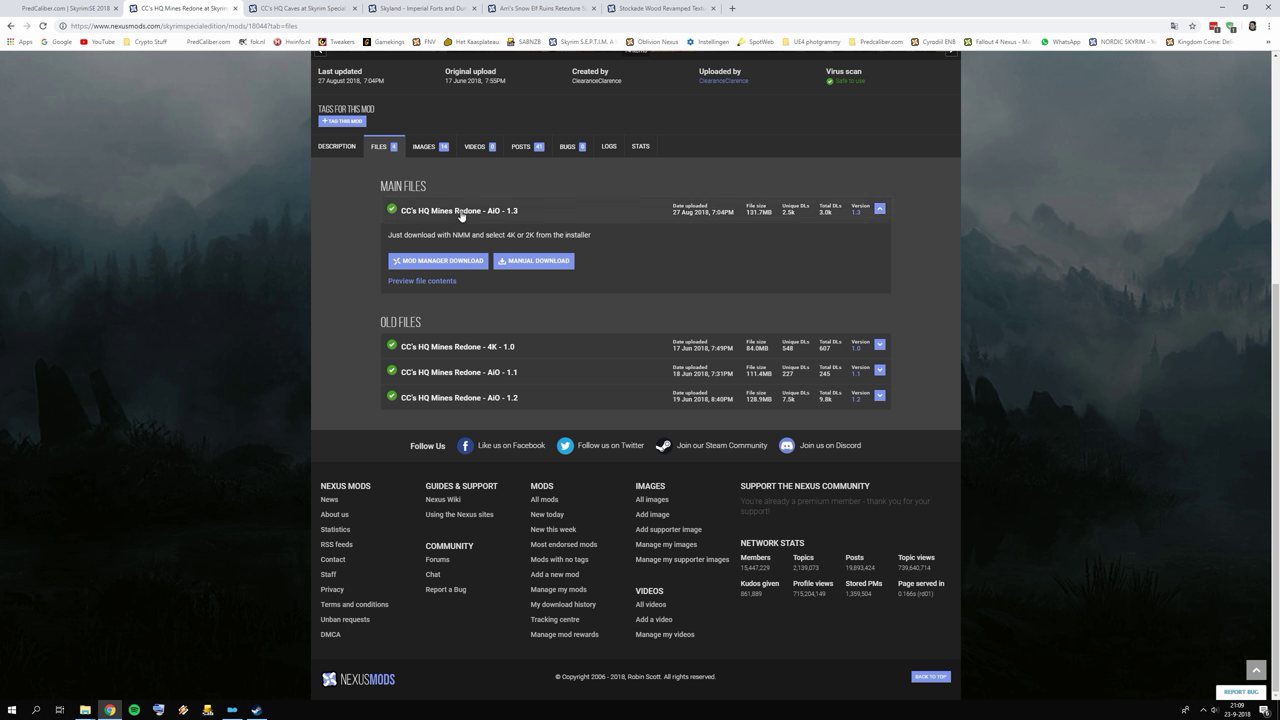
{"action": "left_click", "coordinate": [268, 16]}
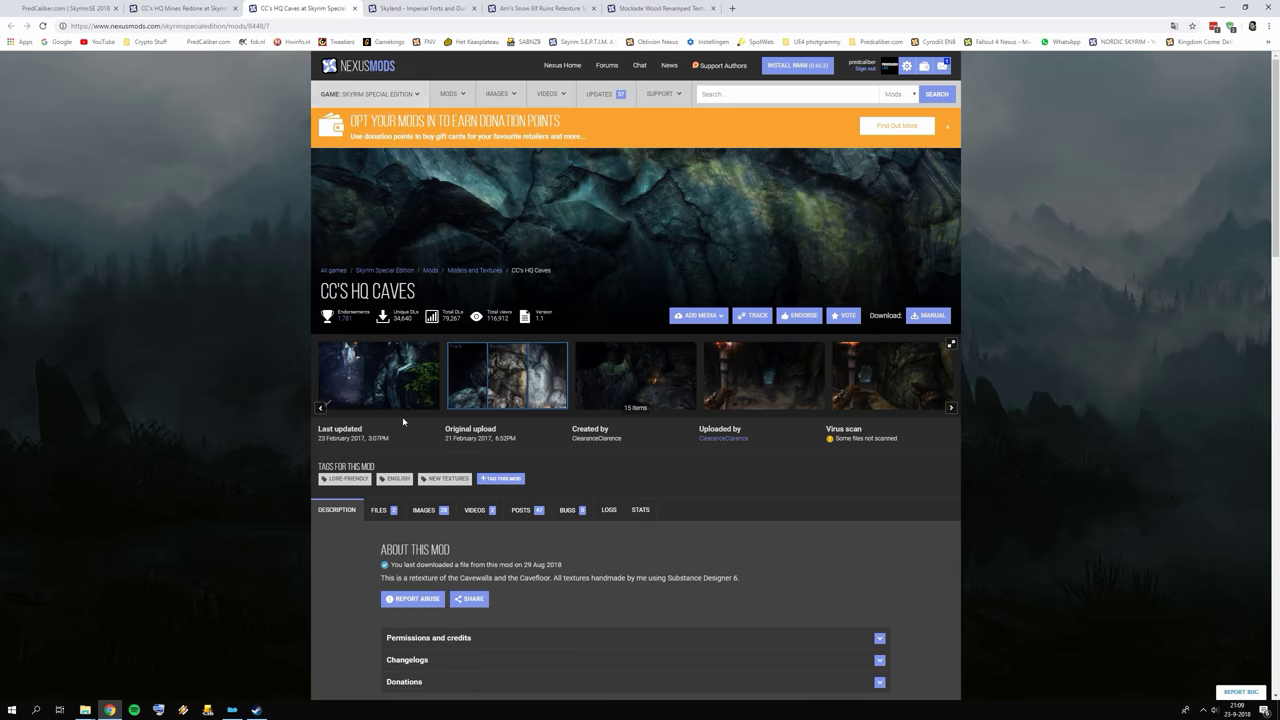
{"action": "scroll", "coordinate": [378, 365], "scroll_direction": "down", "scroll_amount": 2}
{"action": "left_click", "coordinate": [378, 362]}
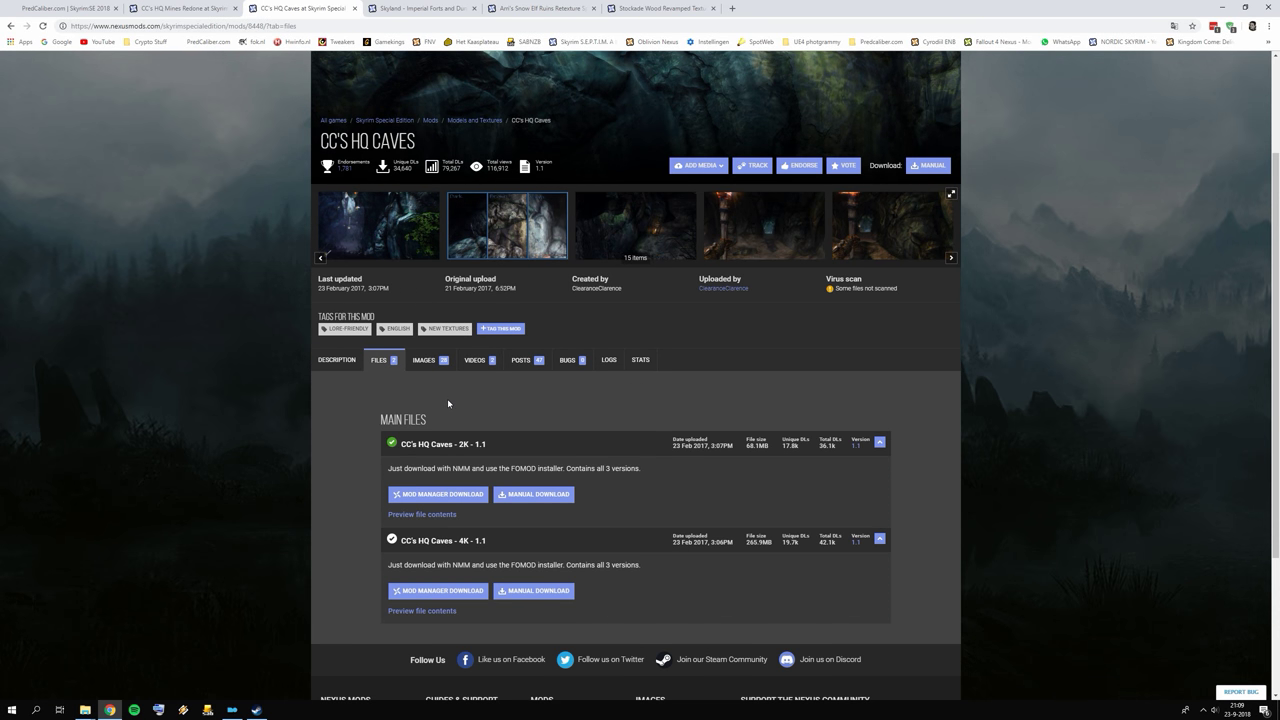
{"action": "scroll", "coordinate": [446, 398], "scroll_direction": "down", "scroll_amount": 2}
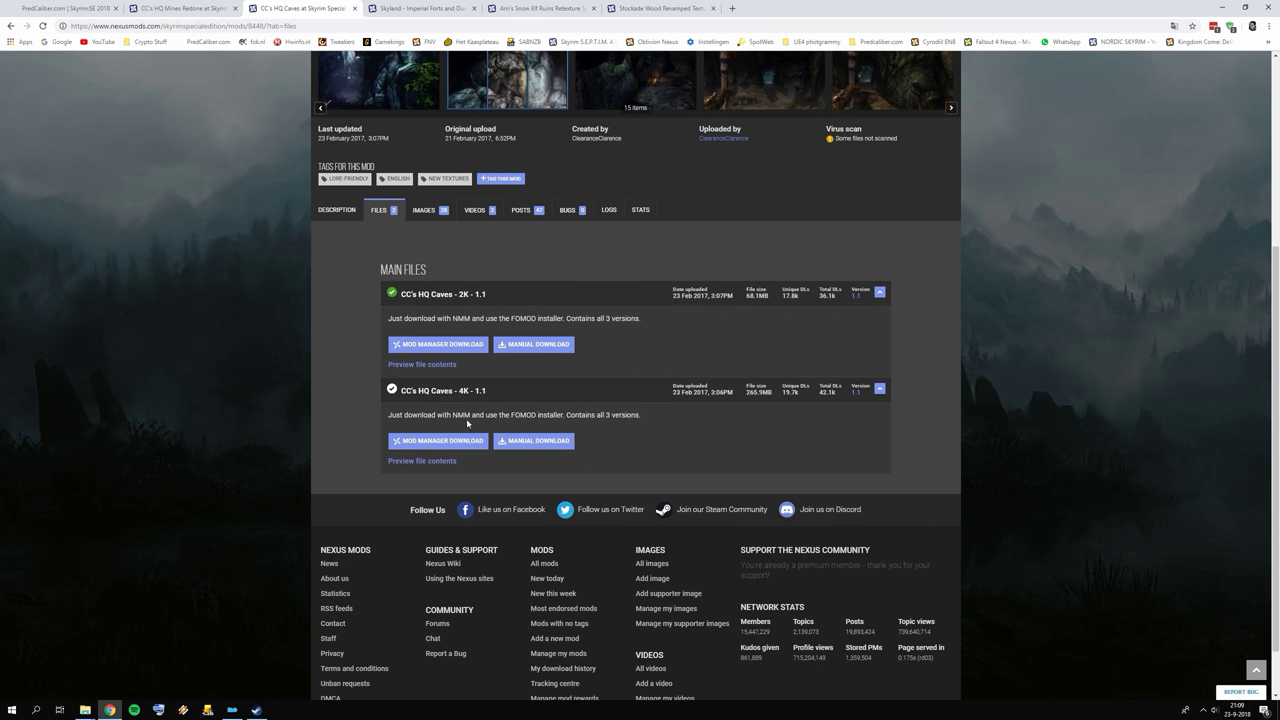
Review the main files of Skyland - Imperial Forts and Dungeons and of Arri's Snow Elf Ruins Retexture.
{"action": "left_click", "coordinate": [418, 8]}
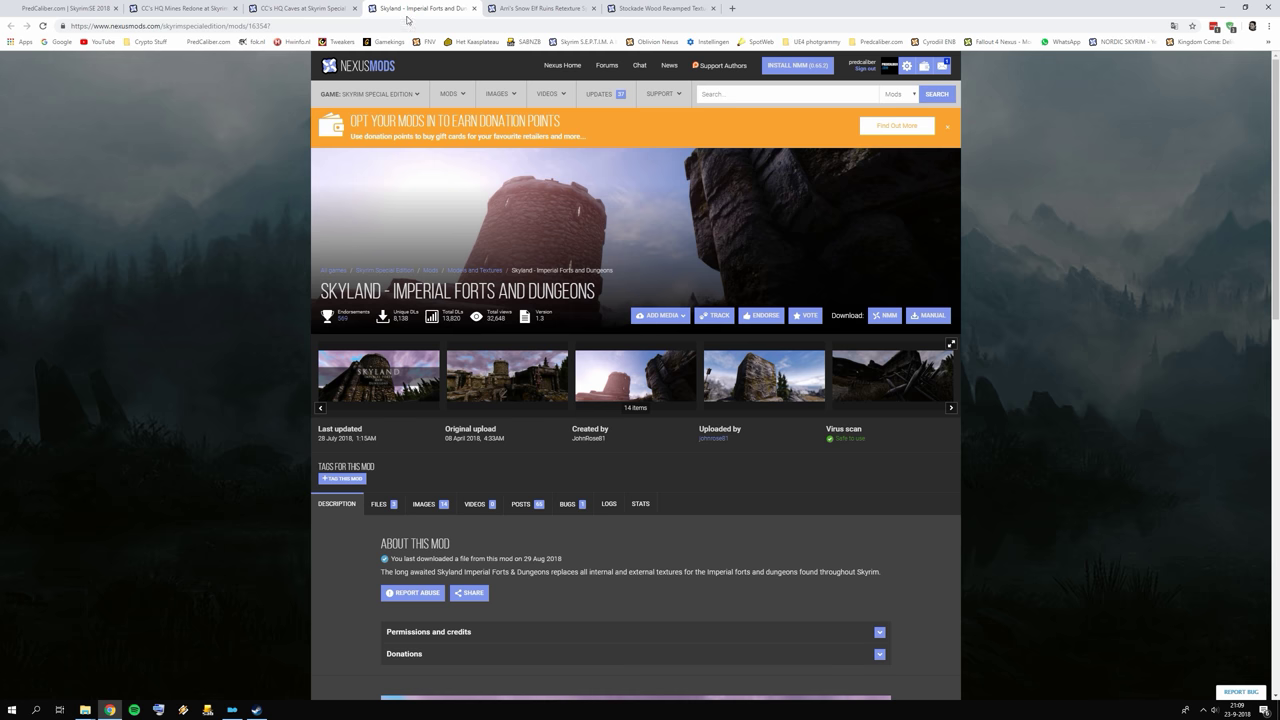
{"action": "left_click", "coordinate": [379, 503]}
{"action": "scroll", "coordinate": [510, 371], "scroll_direction": "down", "scroll_amount": 2}
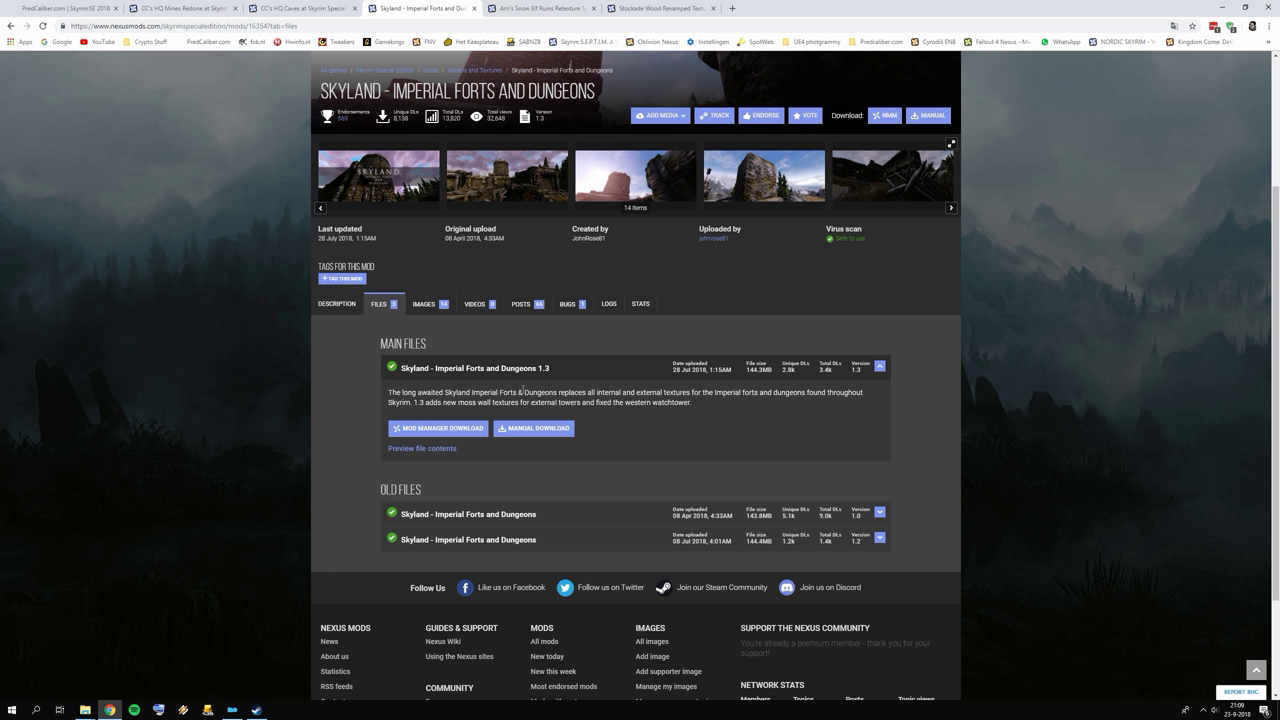
{"action": "left_click", "coordinate": [530, 8]}
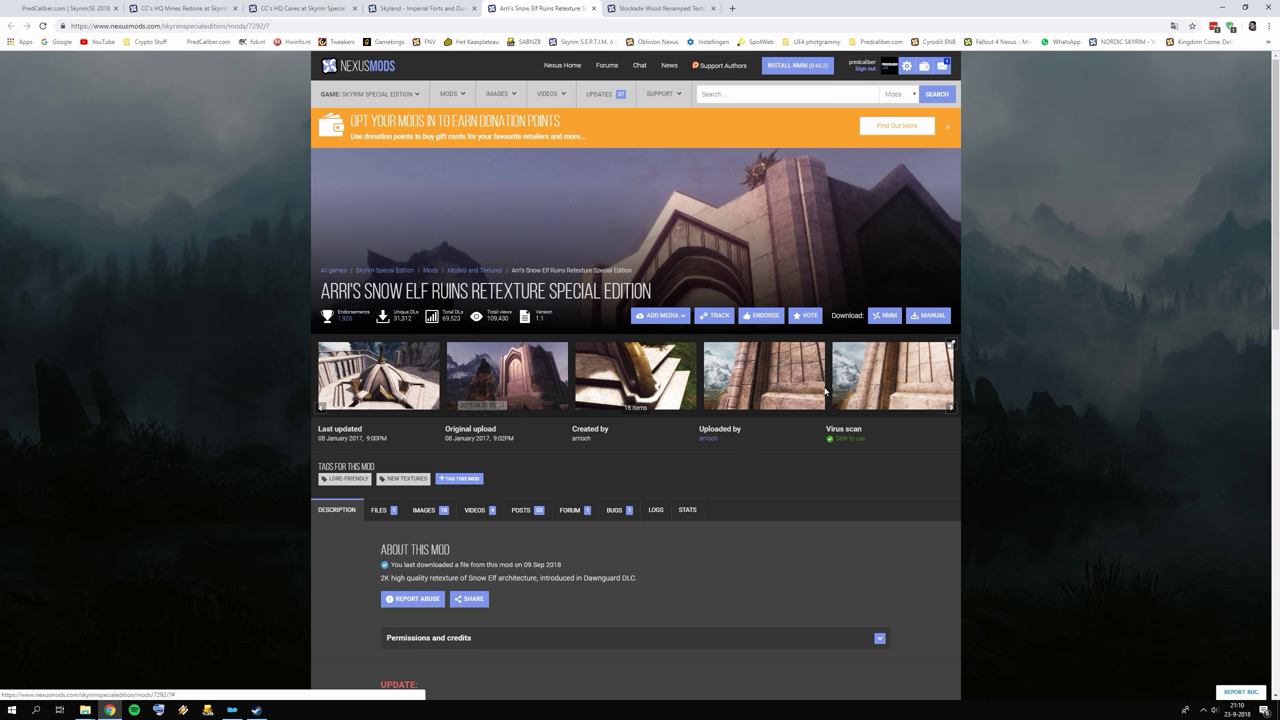
{"action": "scroll", "coordinate": [546, 393], "scroll_direction": "down", "scroll_amount": 2}
{"action": "left_click", "coordinate": [380, 305]}
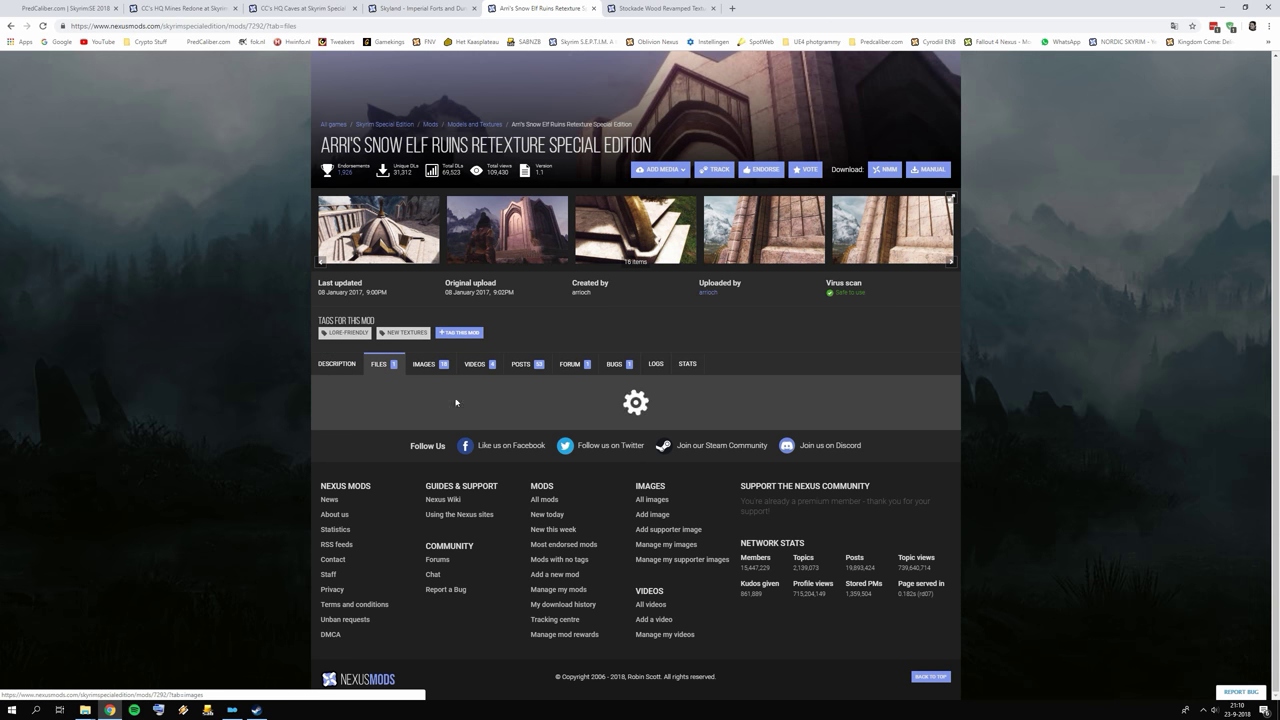
{"action": "scroll", "coordinate": [476, 422], "scroll_direction": "down", "scroll_amount": 1}
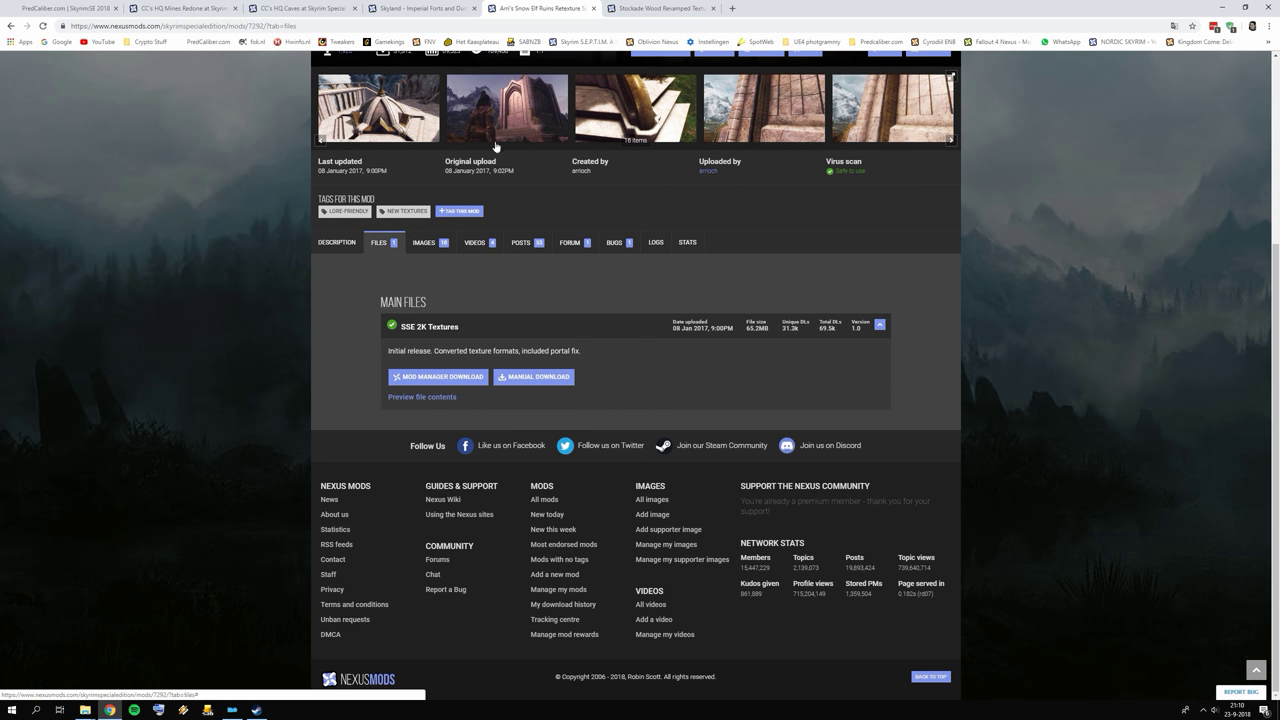
Compare the brown, old grey and painted timber files and preview images of Stockade Wood Revamped Texture, then return to Mod Organizer.
{"action": "left_click", "coordinate": [667, 8]}
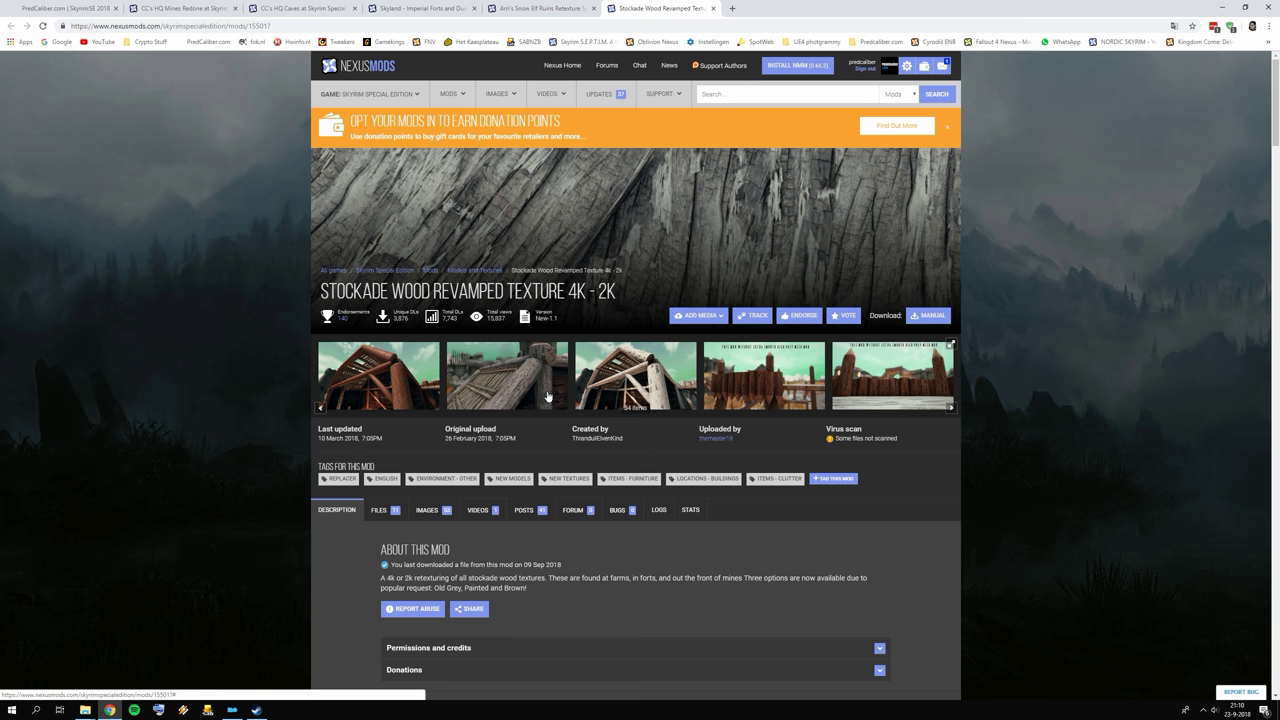
{"action": "right_click", "coordinate": [614, 396]}
{"action": "key", "text": "Escape"}
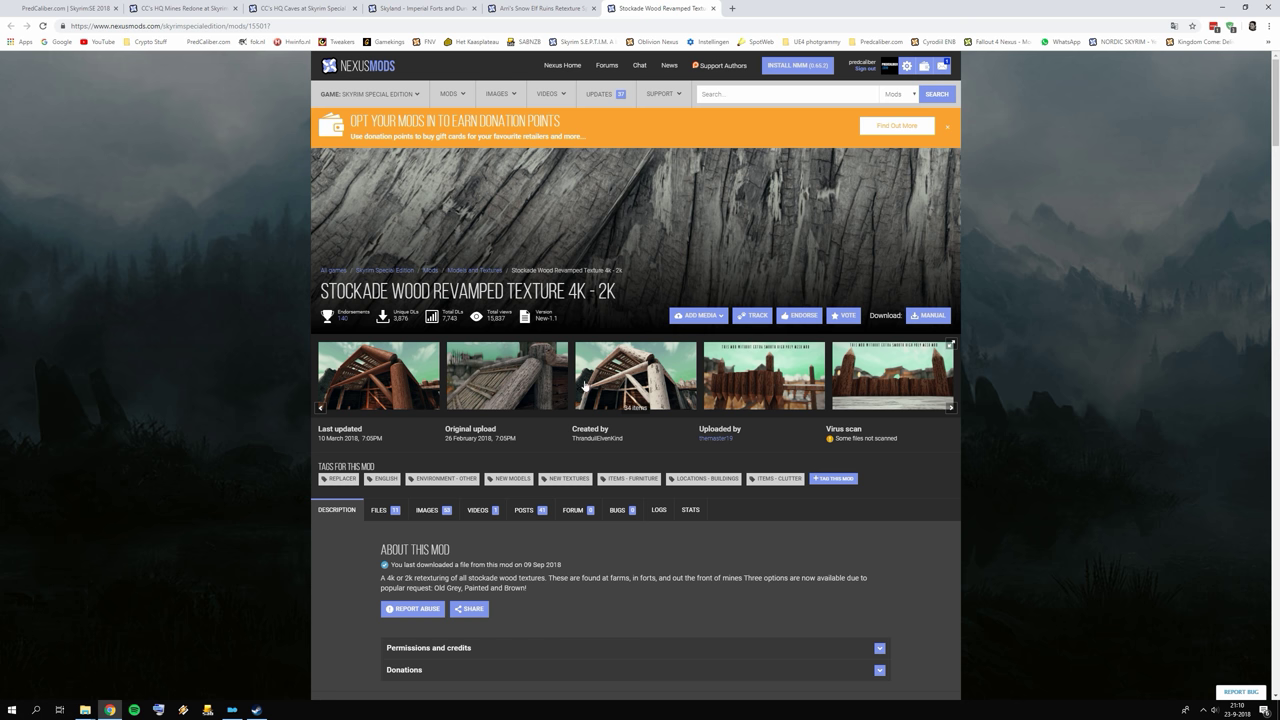
{"action": "left_click", "coordinate": [391, 515]}
{"action": "scroll", "coordinate": [410, 480], "scroll_direction": "down", "scroll_amount": 4}
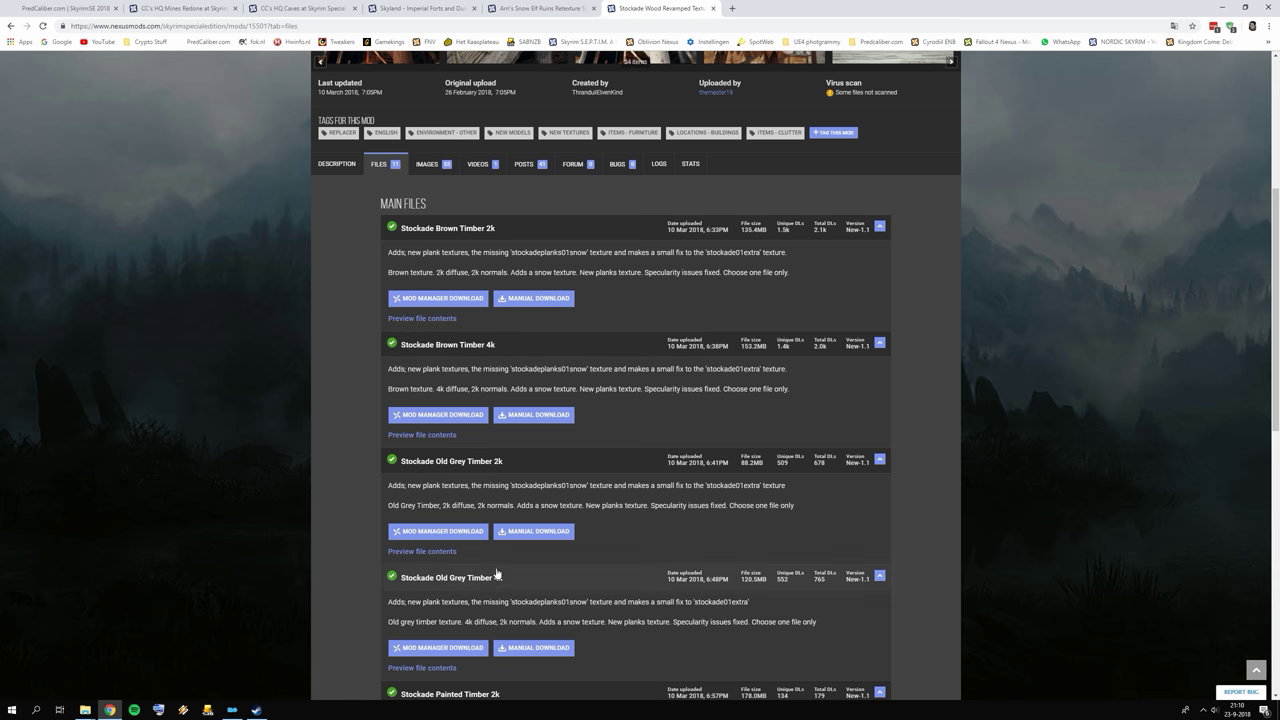
{"action": "scroll", "coordinate": [512, 533], "scroll_direction": "down", "scroll_amount": 1}
{"action": "scroll", "coordinate": [605, 312], "scroll_direction": "up", "scroll_amount": 2}
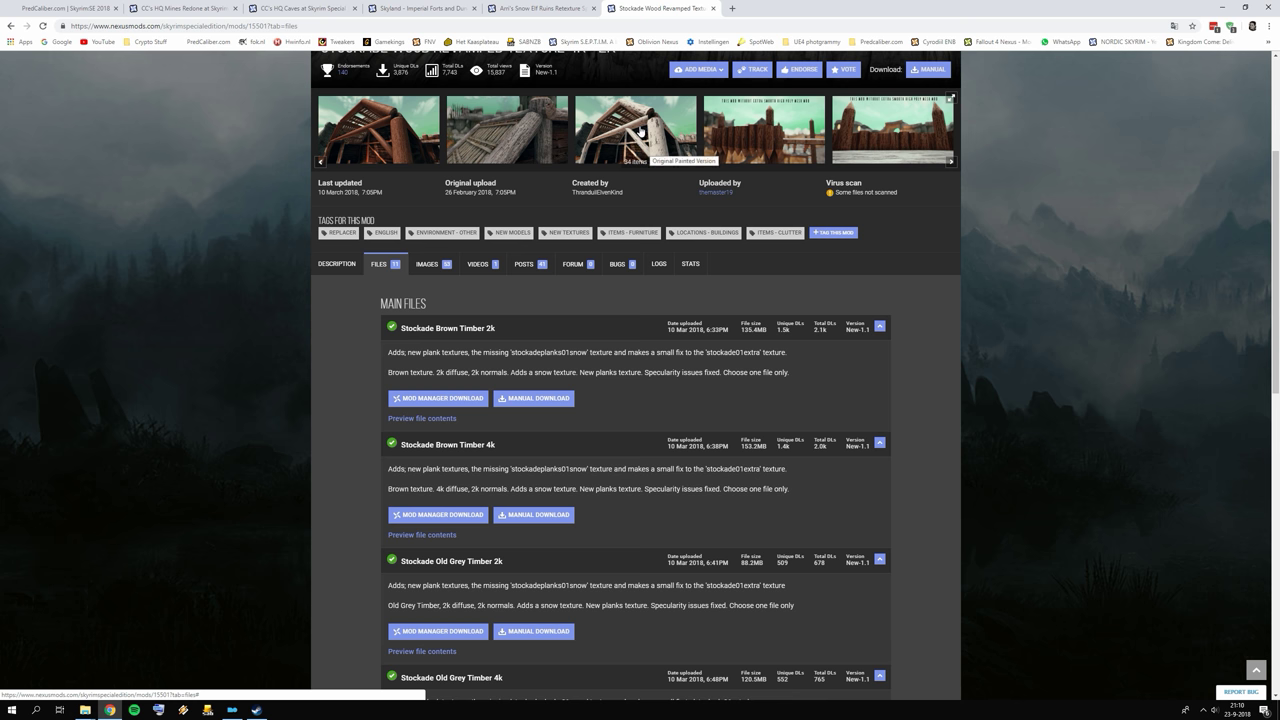
{"action": "scroll", "coordinate": [563, 236], "scroll_direction": "up", "scroll_amount": 1}
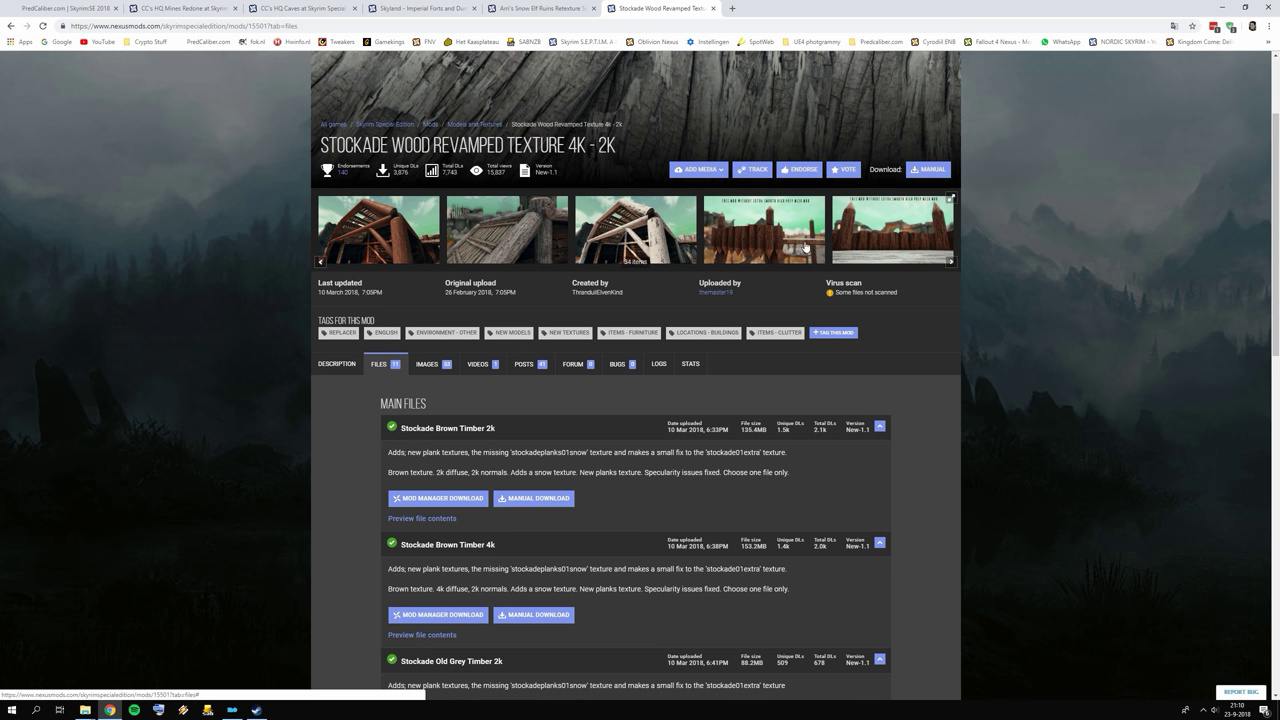
{"action": "scroll", "coordinate": [527, 392], "scroll_direction": "down", "scroll_amount": 1}
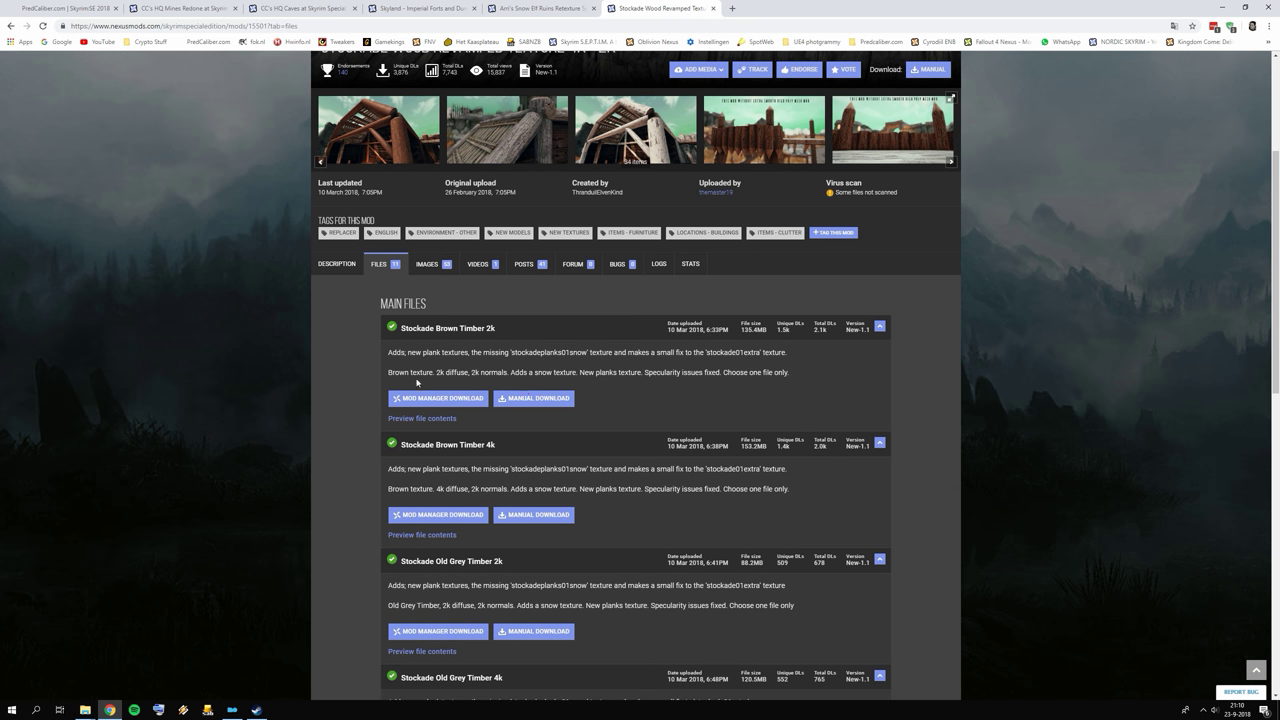
{"action": "scroll", "coordinate": [472, 330], "scroll_direction": "down", "scroll_amount": 1}
{"action": "scroll", "coordinate": [533, 443], "scroll_direction": "down", "scroll_amount": 4}
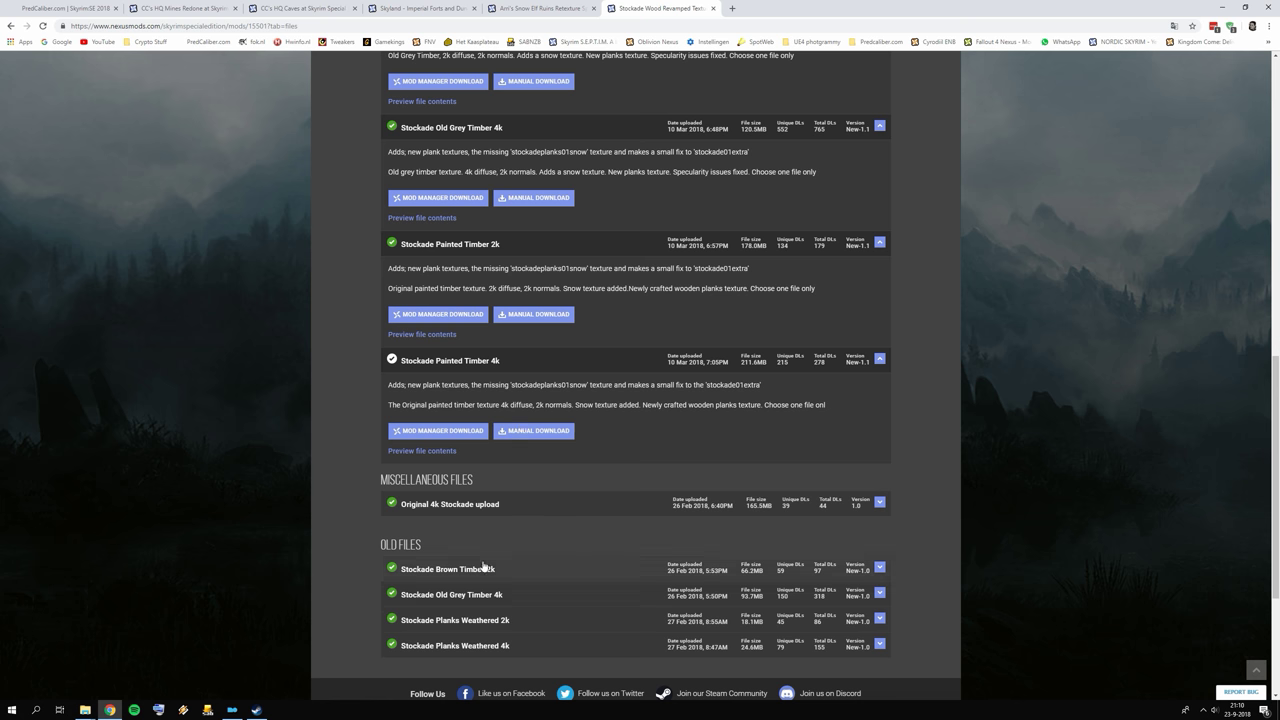
{"action": "scroll", "coordinate": [468, 565], "scroll_direction": "up", "scroll_amount": 2}
{"action": "scroll", "coordinate": [334, 646], "scroll_direction": "up", "scroll_amount": 2}
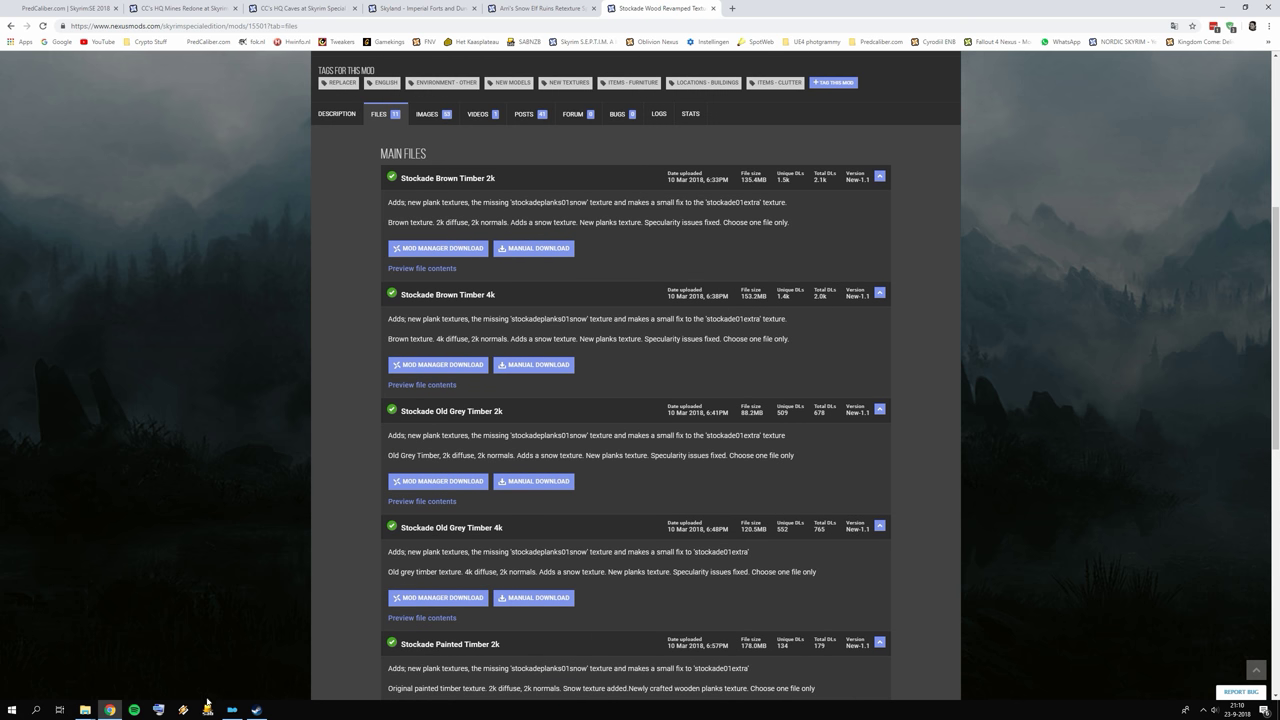
{"action": "left_click", "coordinate": [232, 710]}
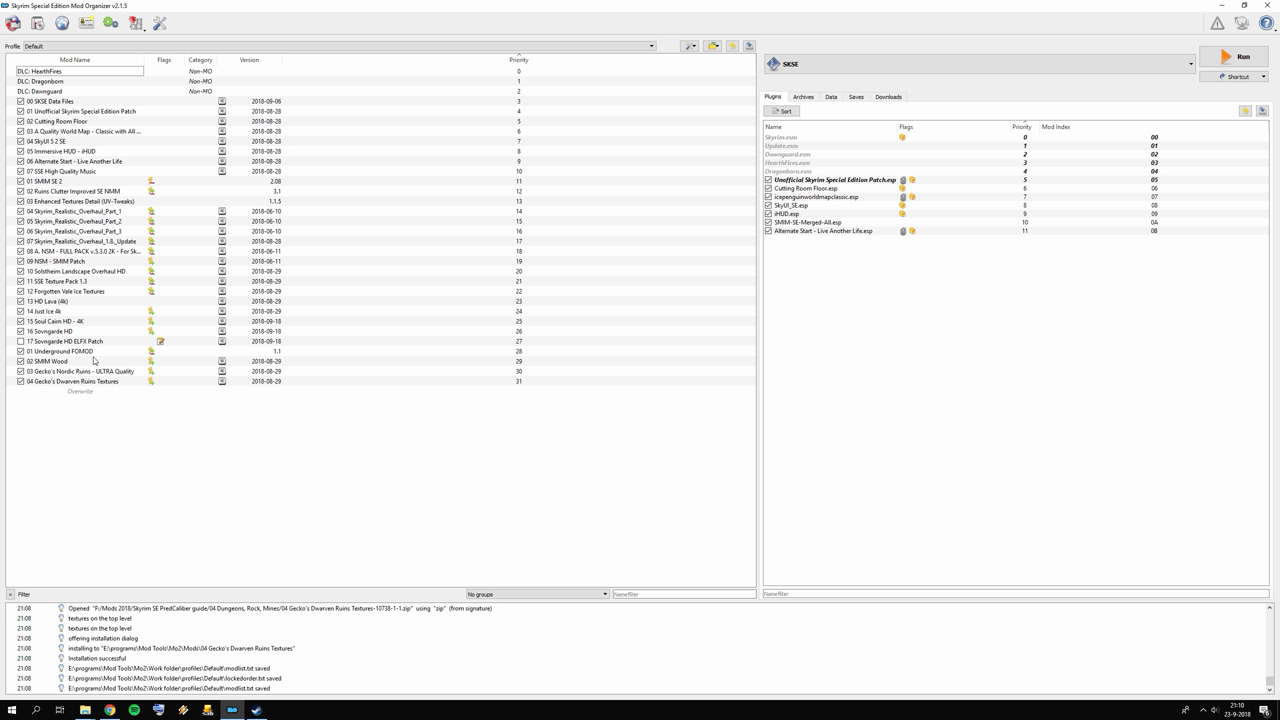
Install the CC's HQ Mines Redone archive with 4K textures under the name "05 CC's HQ Mines Redone - AiO - 1.3" and enable it.
{"action": "left_click", "coordinate": [18, 22]}
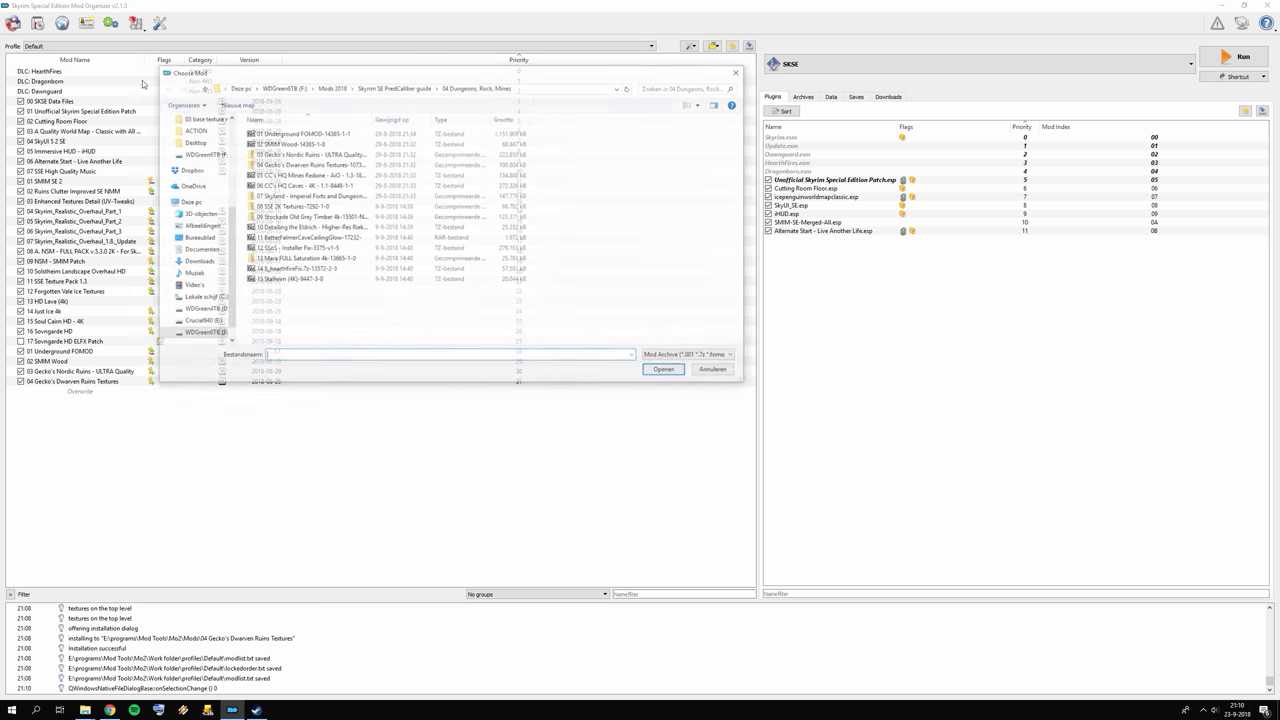
{"action": "left_click", "coordinate": [304, 178]}
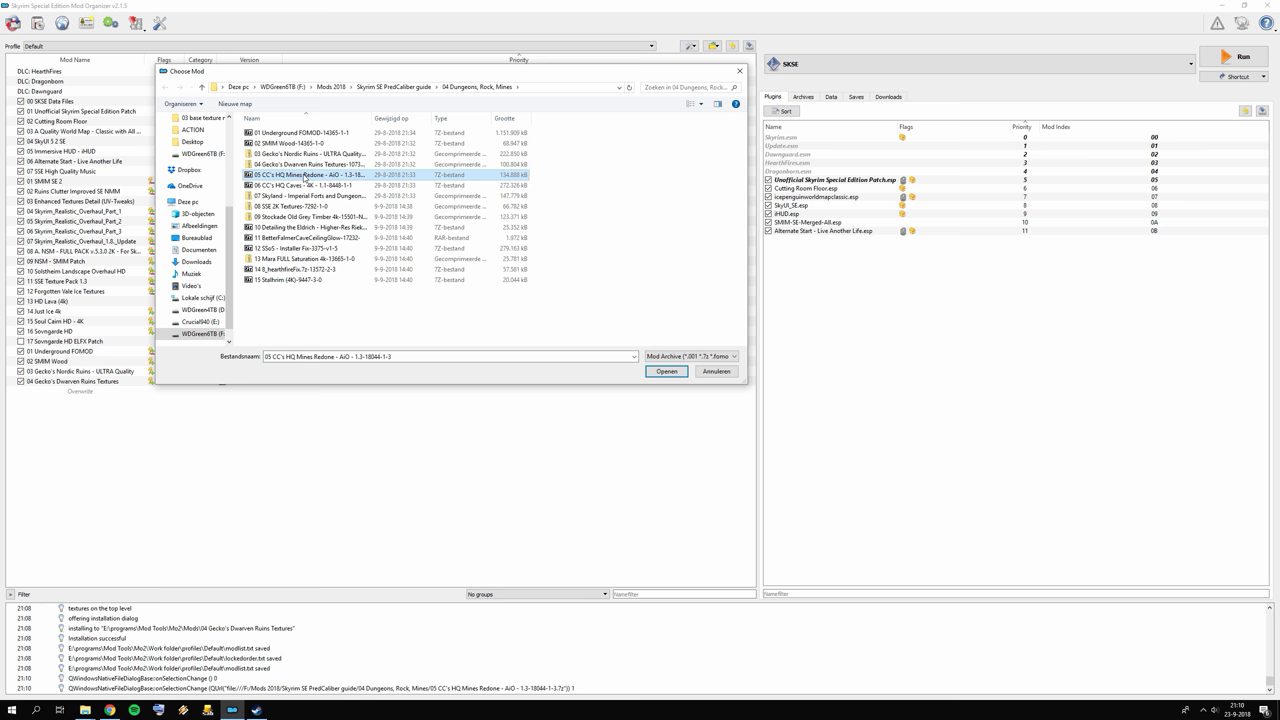
{"action": "double_click", "coordinate": [304, 176]}
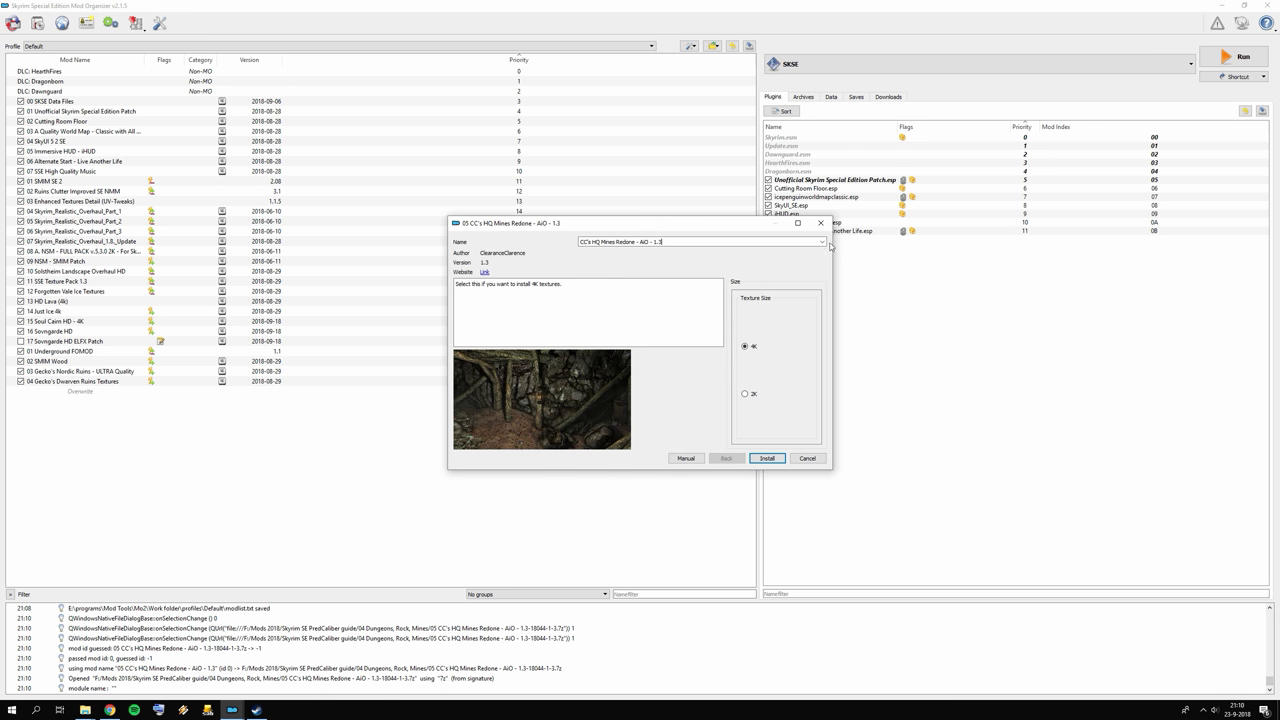
{"action": "left_click", "coordinate": [826, 243]}
{"action": "left_click", "coordinate": [762, 256]}
{"action": "left_click", "coordinate": [766, 457]}
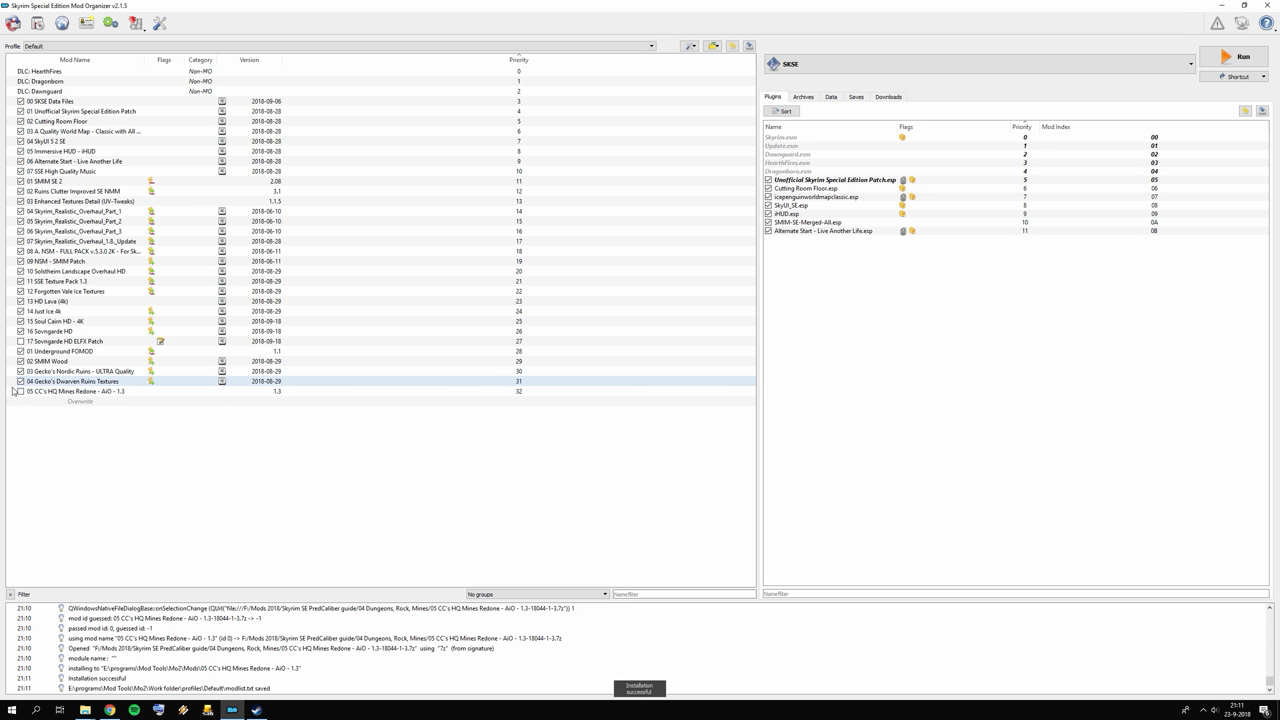
{"action": "left_click", "coordinate": [20, 391]}
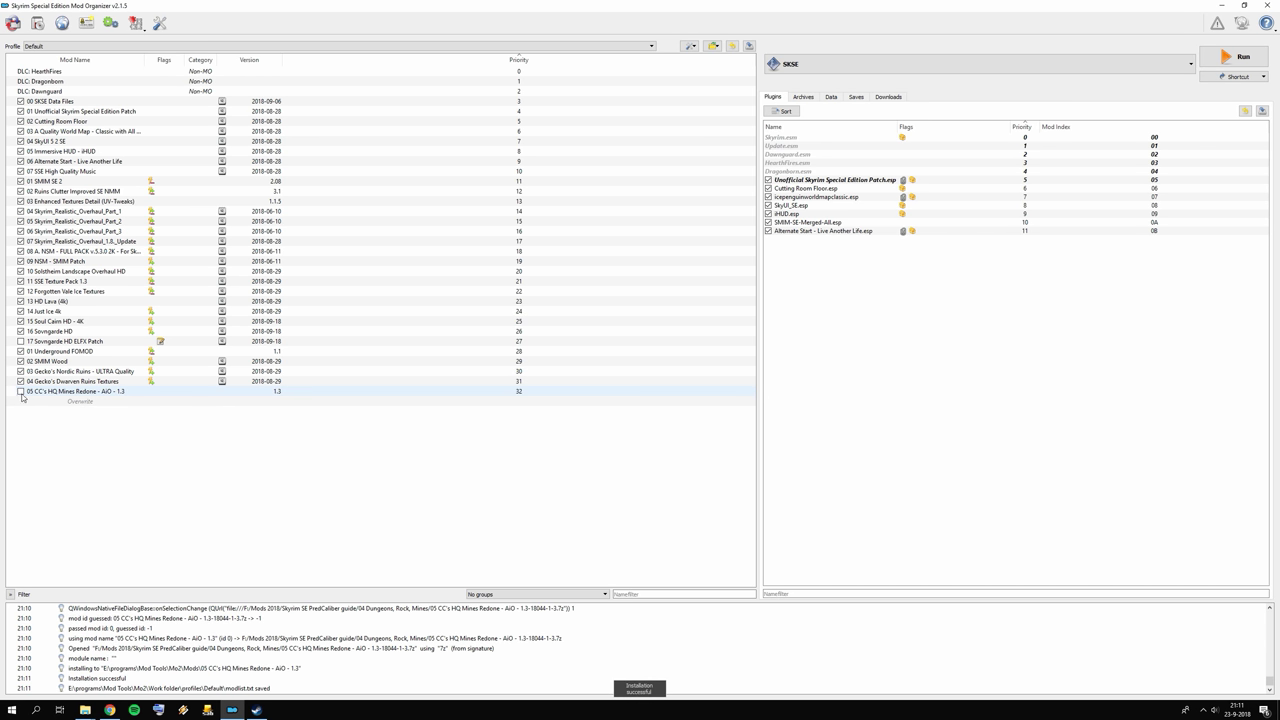
Install the CC's HQ Caves archive with the Brown rock color under the name "06 CC's HQ Caves - 4K - 1.1" and enable it.
{"action": "left_click", "coordinate": [37, 22]}
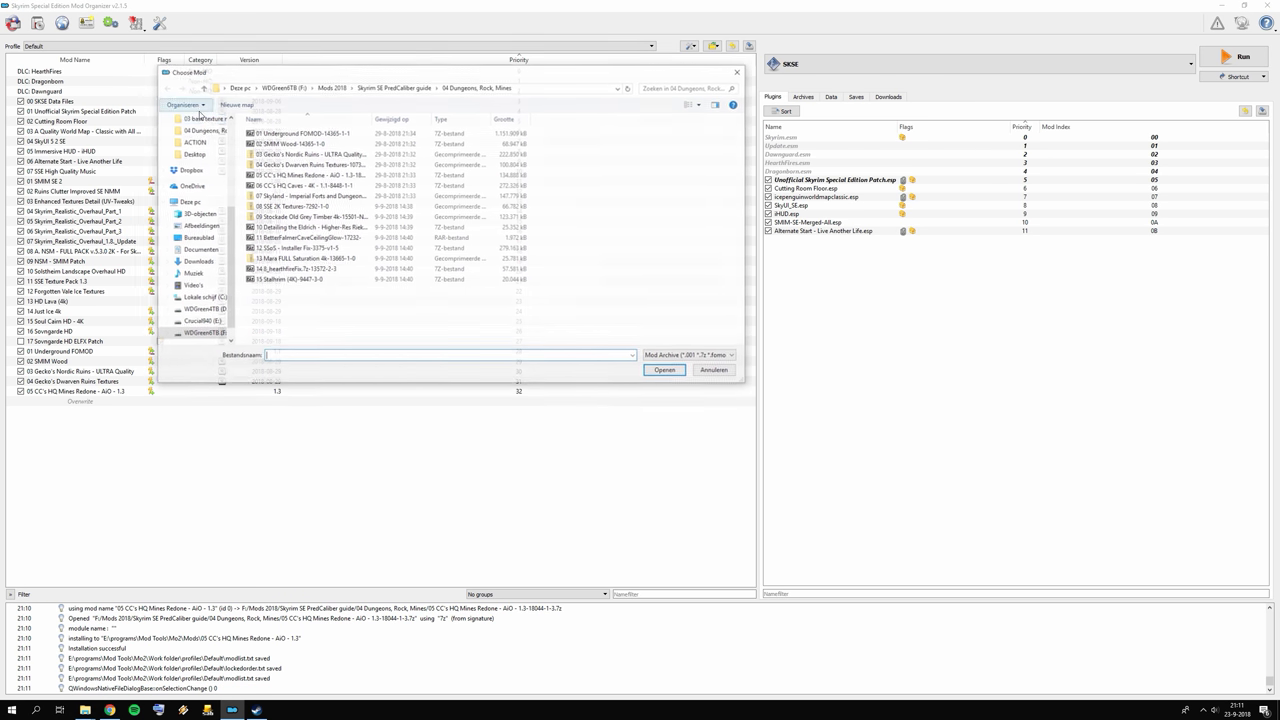
{"action": "double_click", "coordinate": [290, 185]}
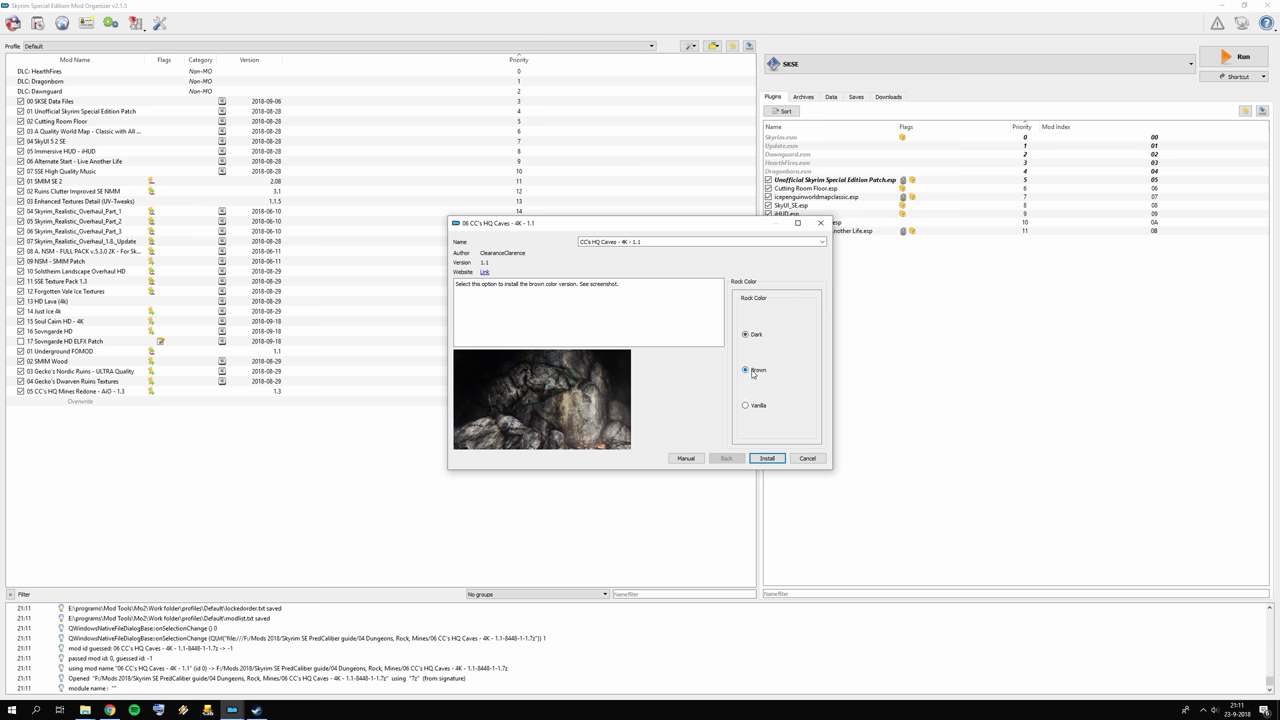
{"action": "left_click", "coordinate": [822, 242]}
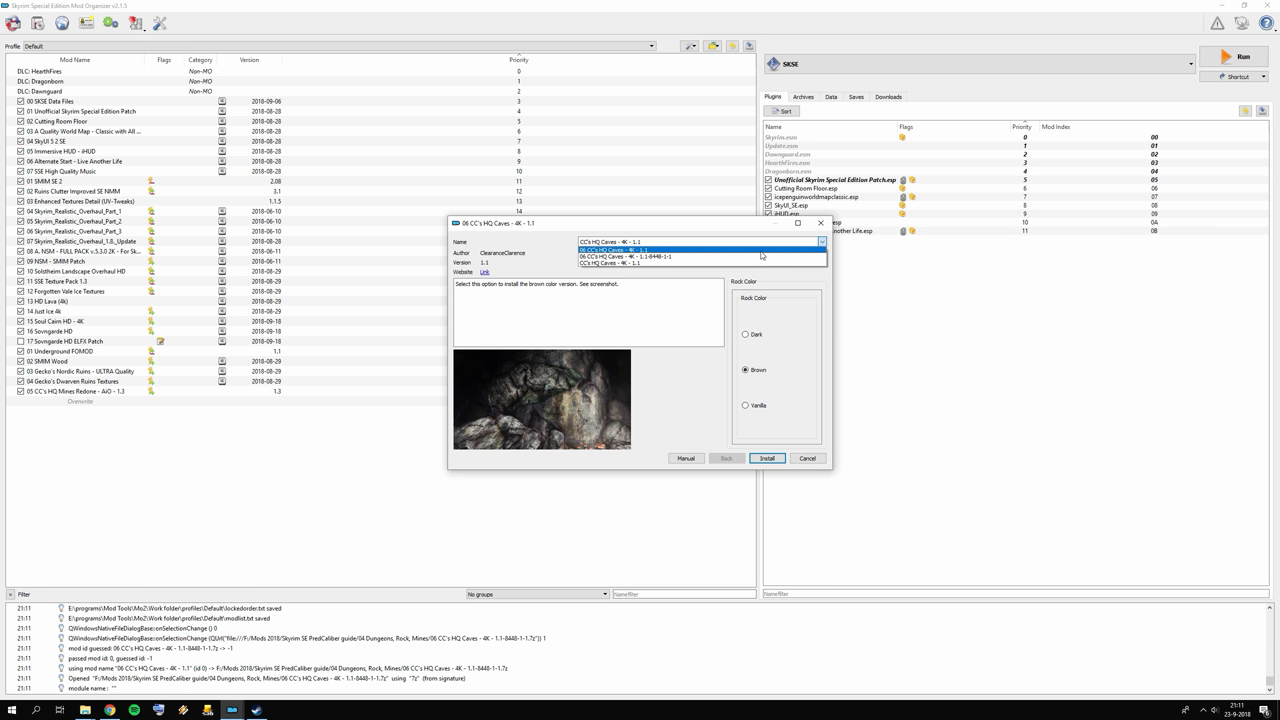
{"action": "left_click", "coordinate": [635, 262]}
{"action": "left_click", "coordinate": [767, 458]}
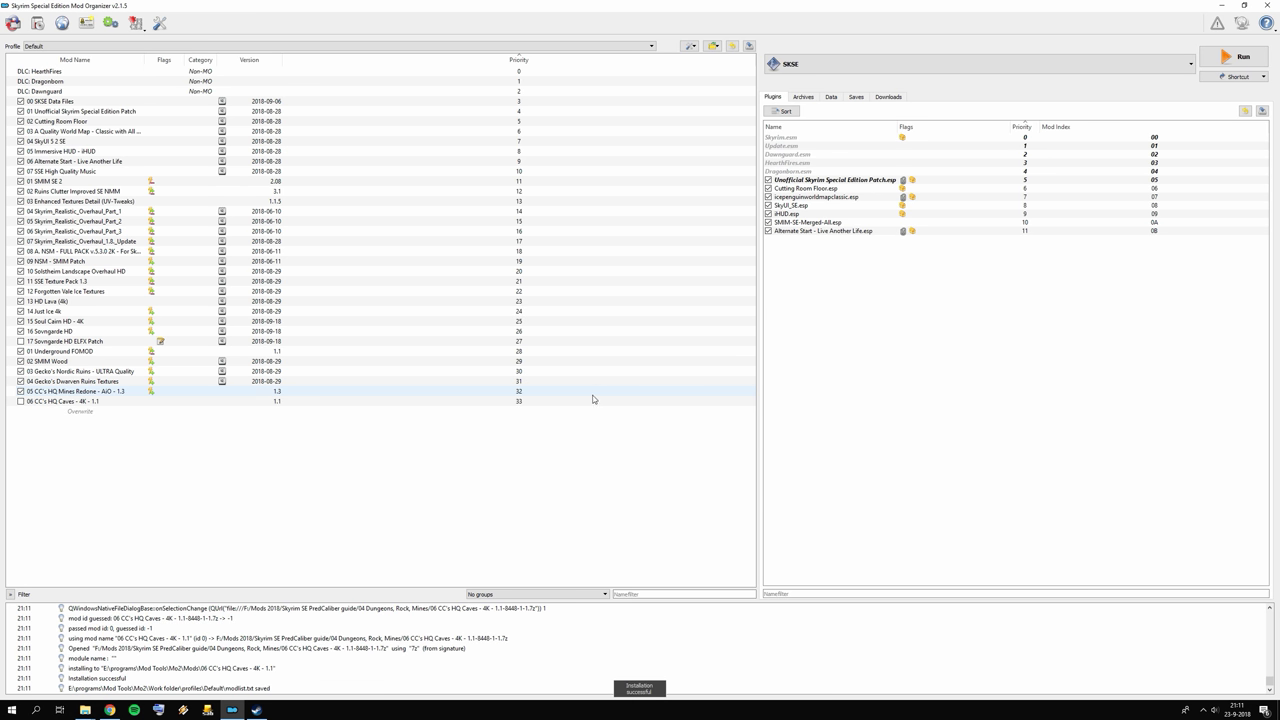
{"action": "left_click", "coordinate": [8, 402]}
{"action": "left_click", "coordinate": [20, 403]}
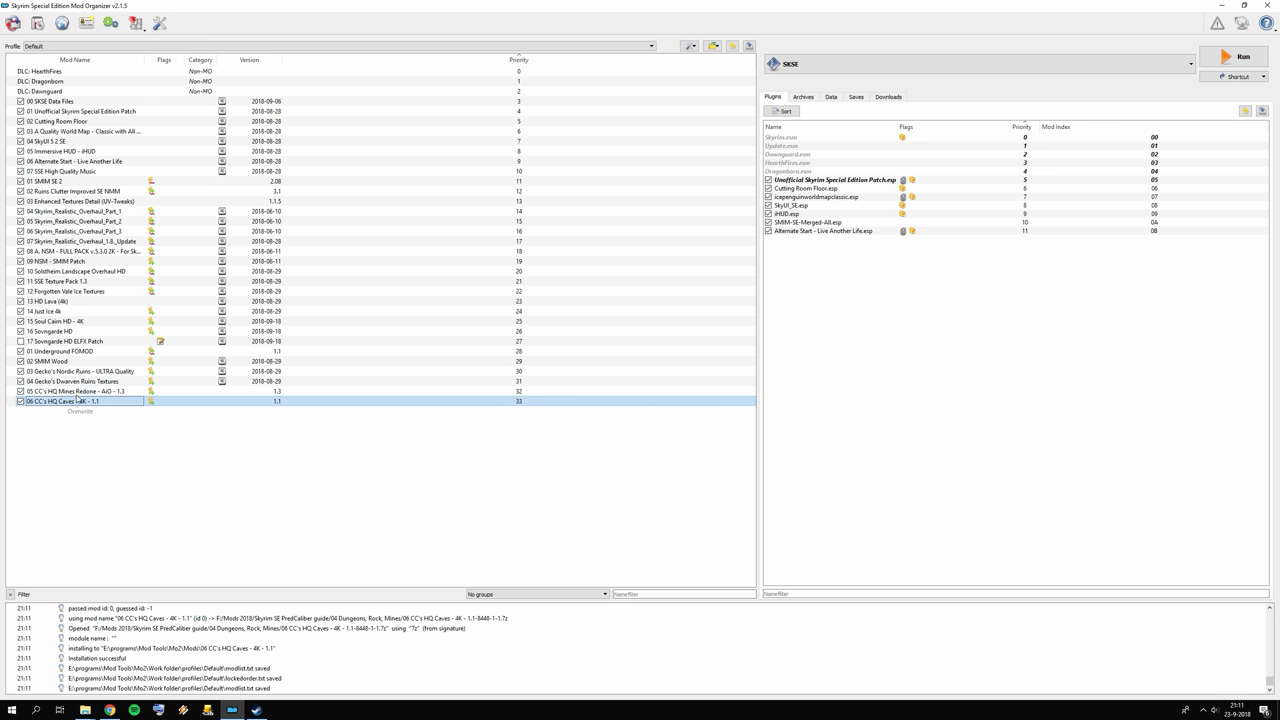
Install 07 Skyland - Imperial Forts and Dungeons 1.3 manually, setting its nested Data folder as the data directory, and enable the mod.
{"action": "left_click", "coordinate": [44, 23]}
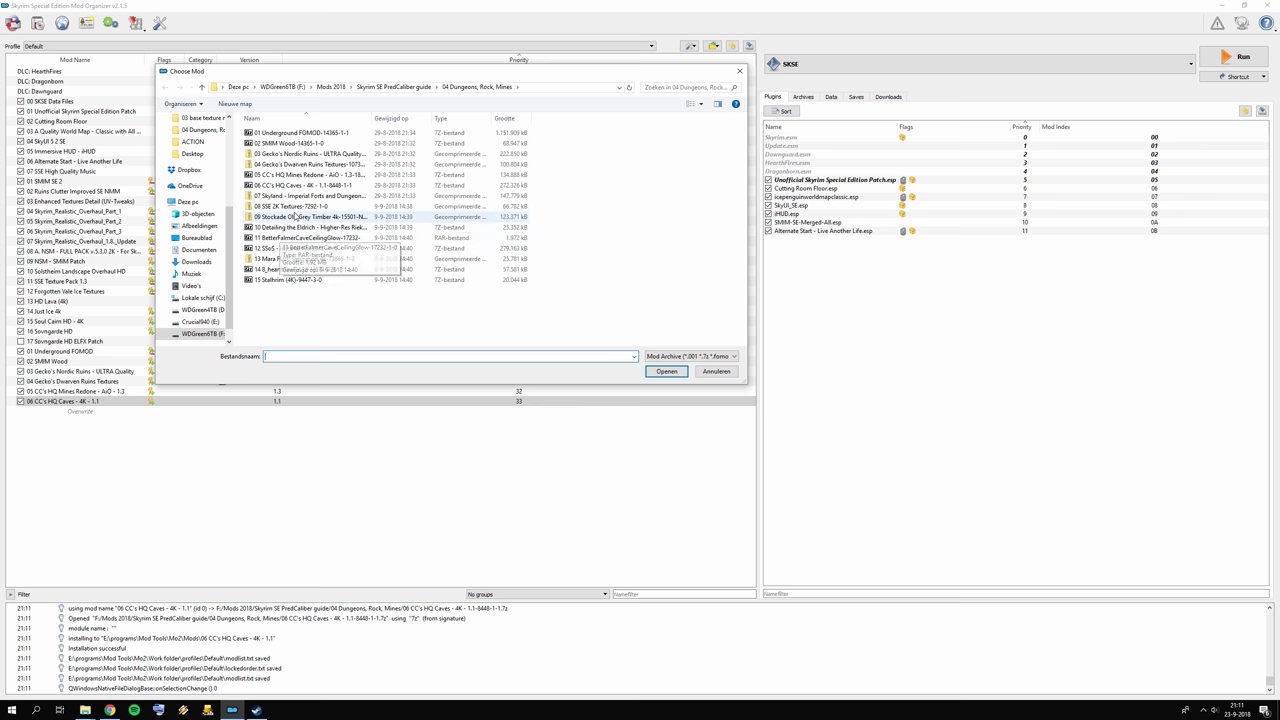
{"action": "double_click", "coordinate": [300, 196]}
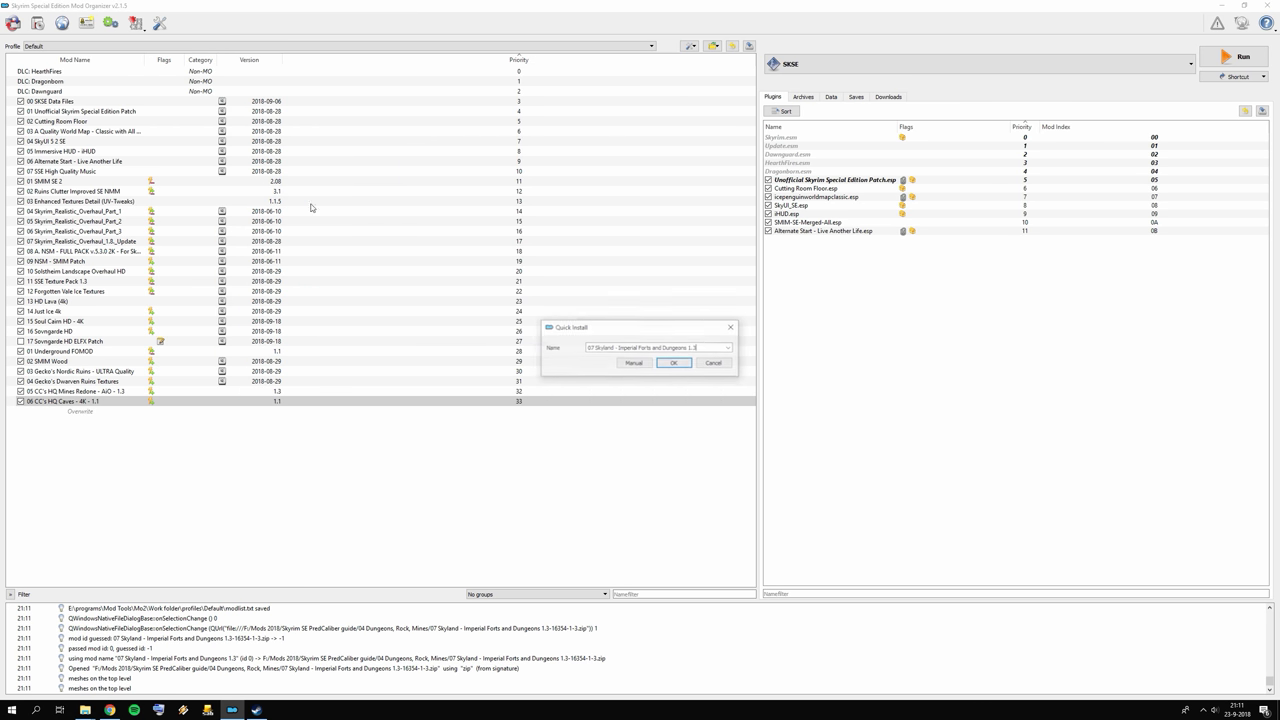
{"action": "left_click", "coordinate": [640, 364]}
{"action": "left_click", "coordinate": [537, 307]}
{"action": "left_click", "coordinate": [566, 315]}
{"action": "right_click", "coordinate": [588, 320]}
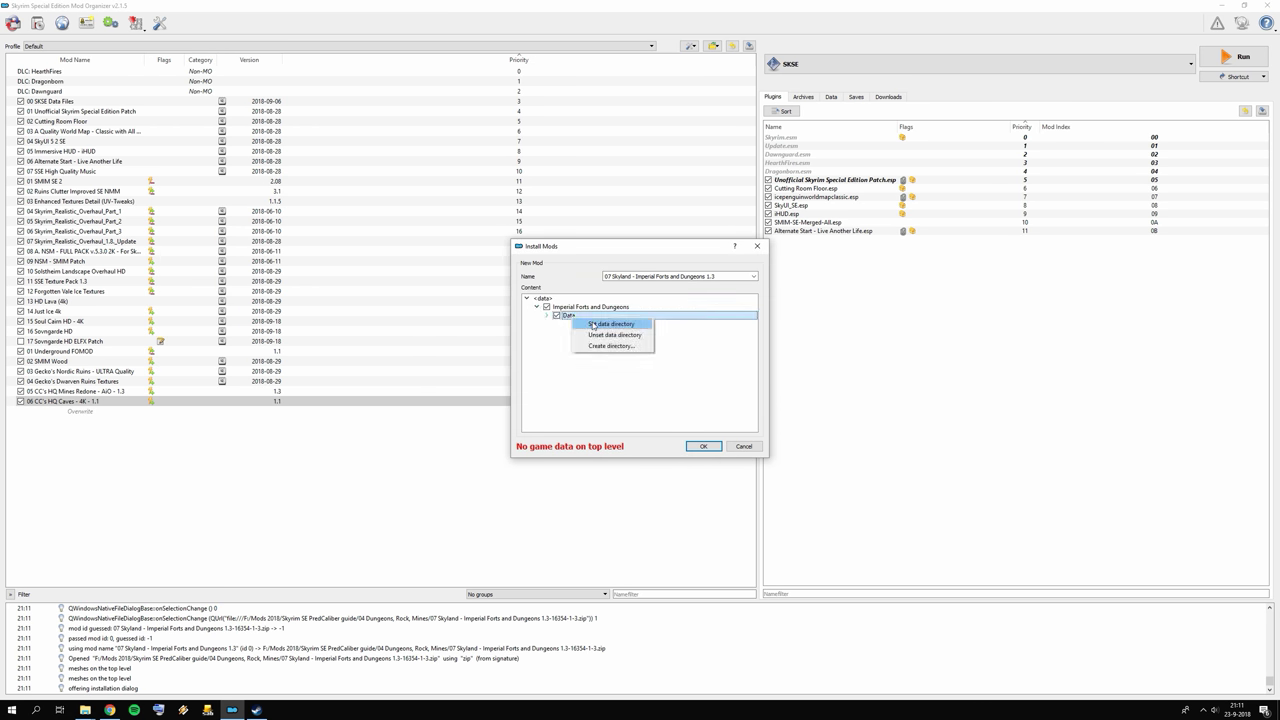
{"action": "left_click", "coordinate": [592, 325]}
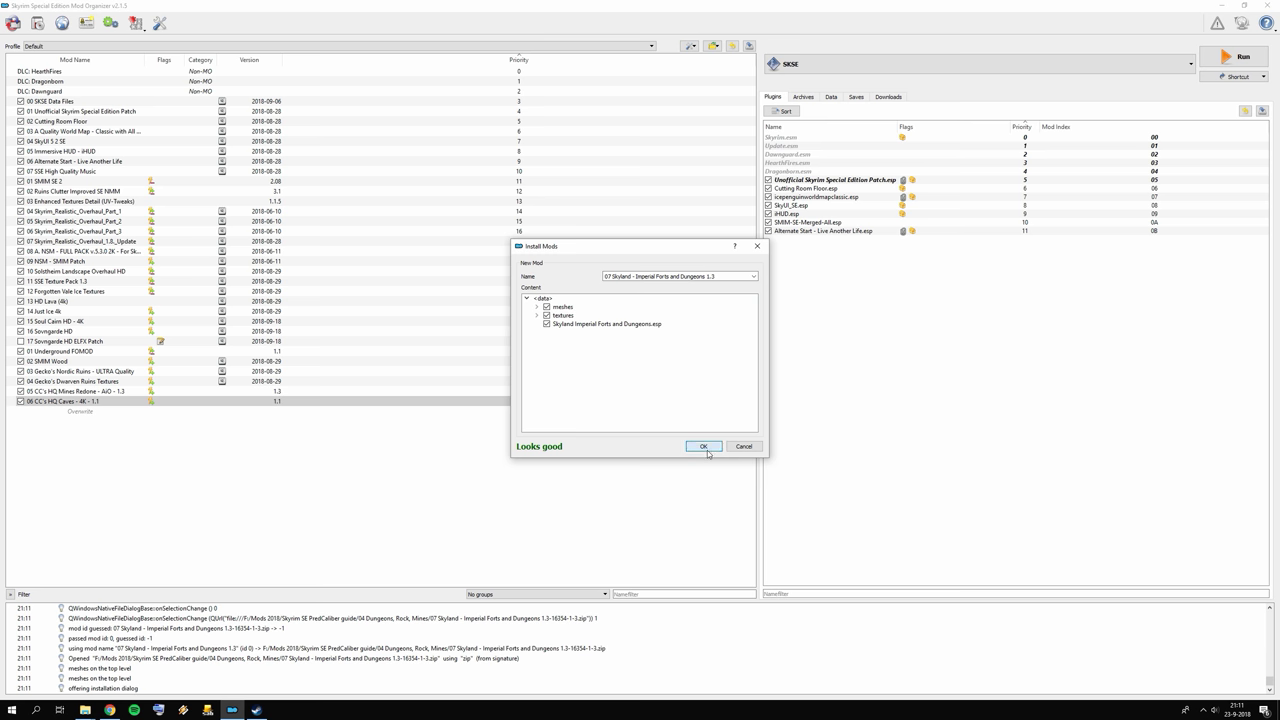
{"action": "left_click", "coordinate": [705, 448]}
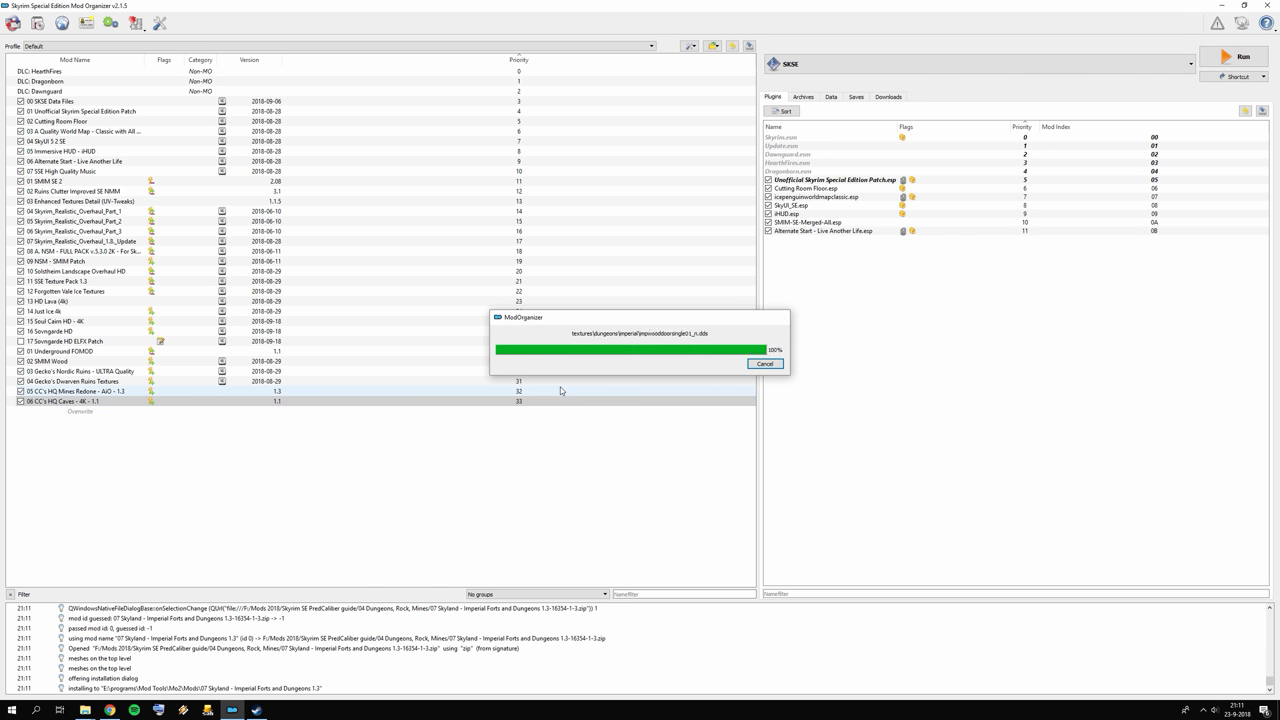
{"action": "left_click", "coordinate": [20, 411]}
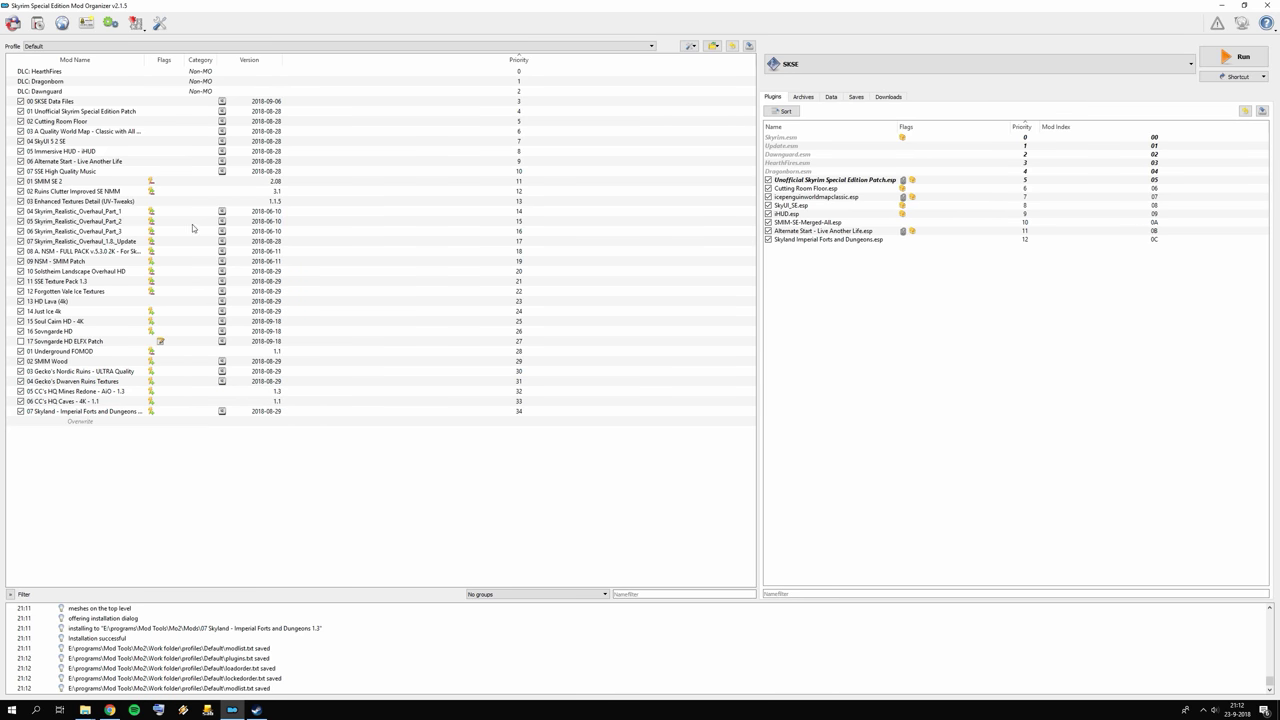
Install 08 SSE 2K Textures manually after checking it against the Arri's Snow Elf Ruins Retexture page in Chrome, and enable it.
{"action": "left_click", "coordinate": [13, 22]}
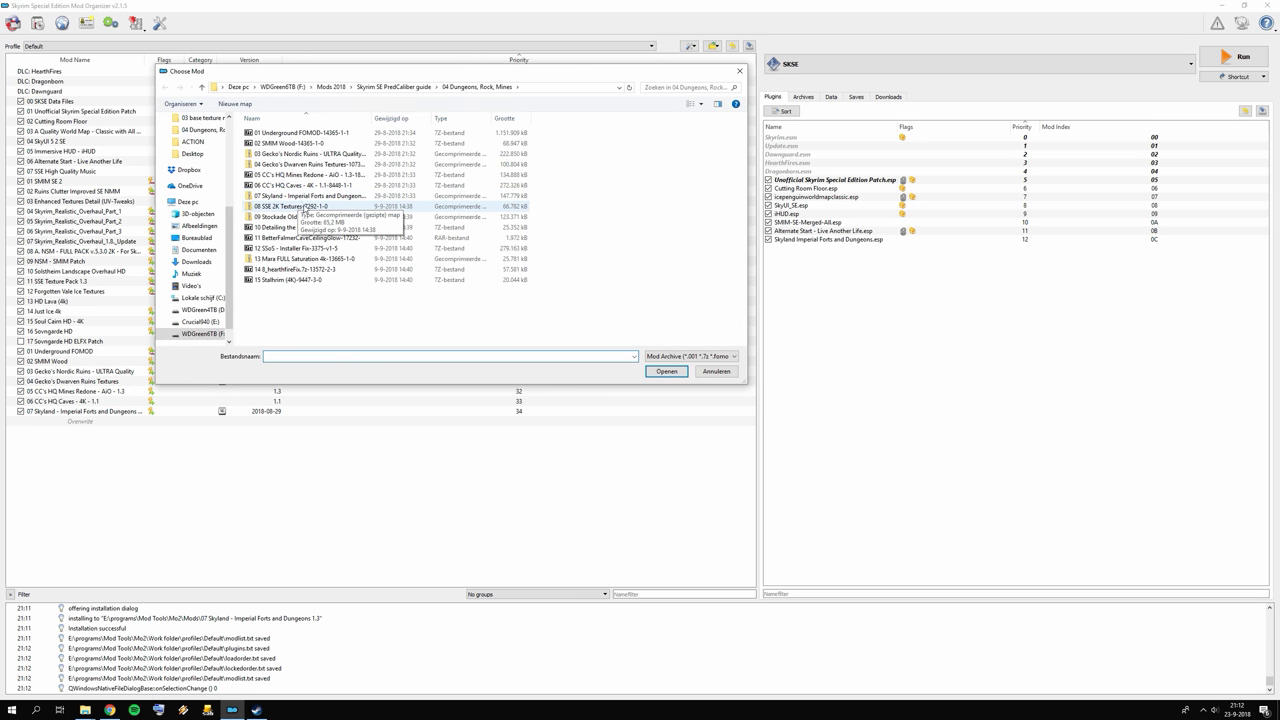
{"action": "double_click", "coordinate": [304, 206]}
{"action": "left_click", "coordinate": [110, 710]}
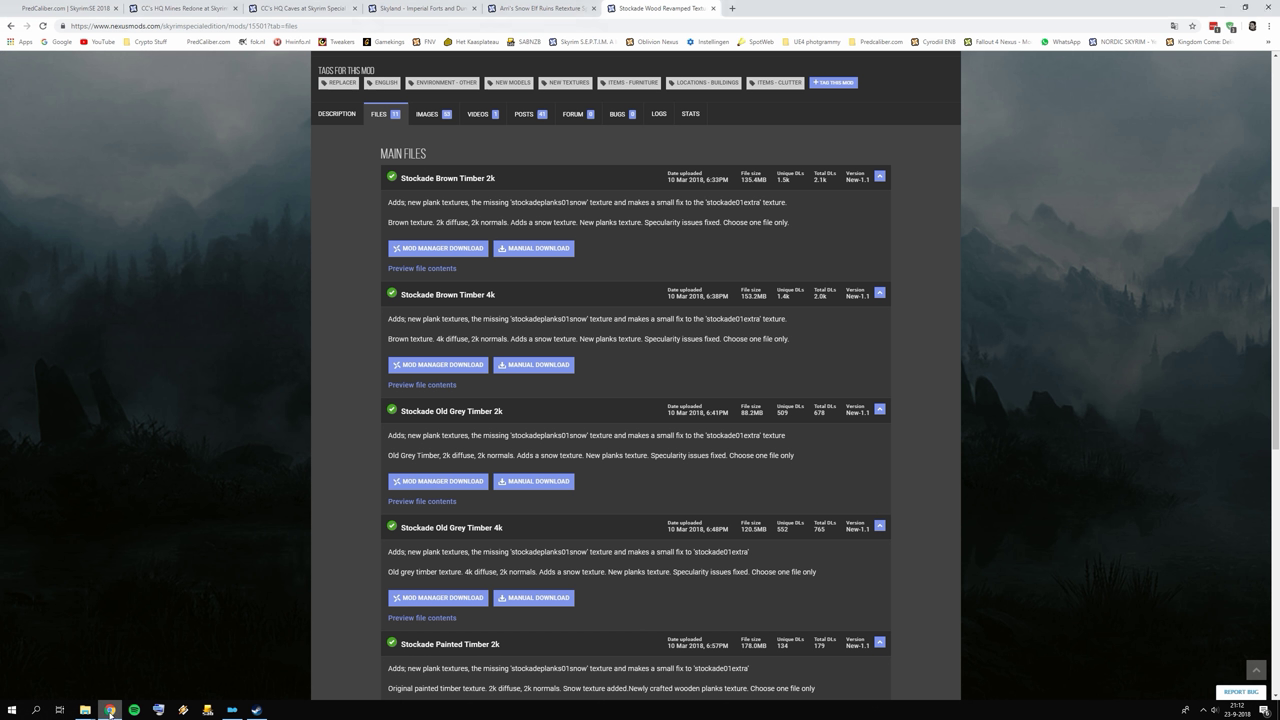
{"action": "key", "text": "ctrl+shift+Tab"}
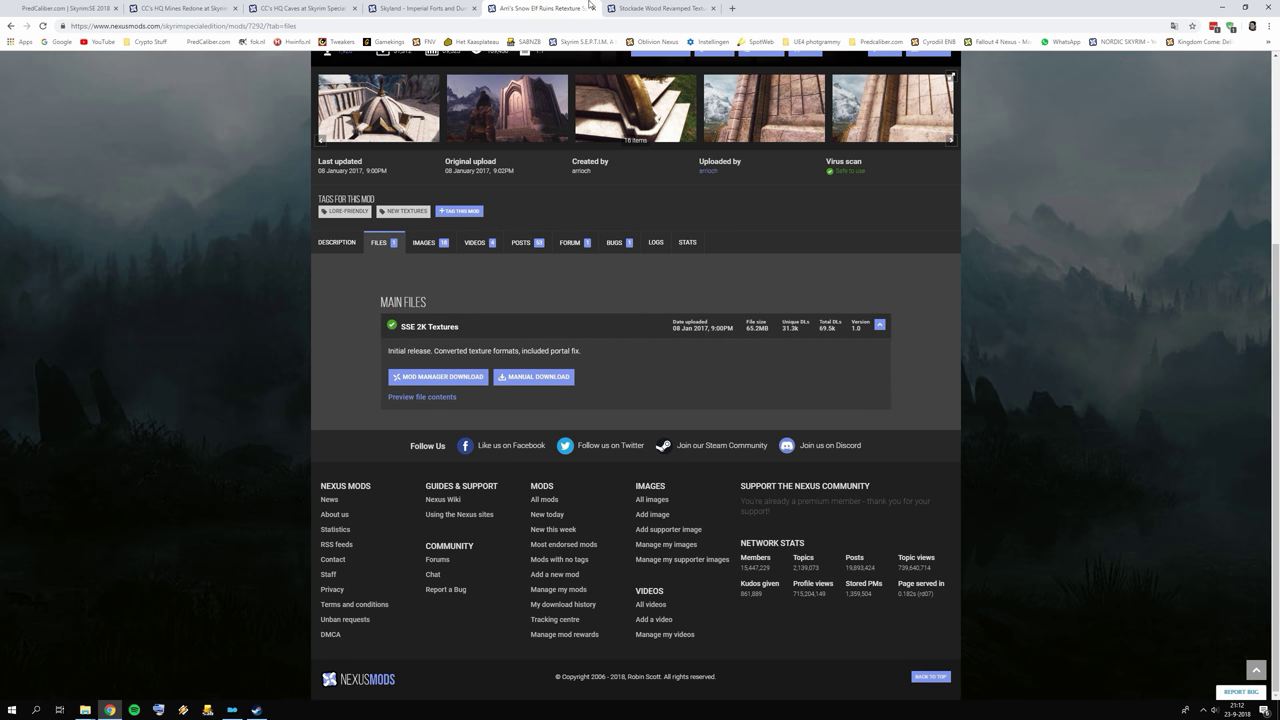
{"action": "key", "text": "ctrl+Tab"}
{"action": "left_click", "coordinate": [232, 710]}
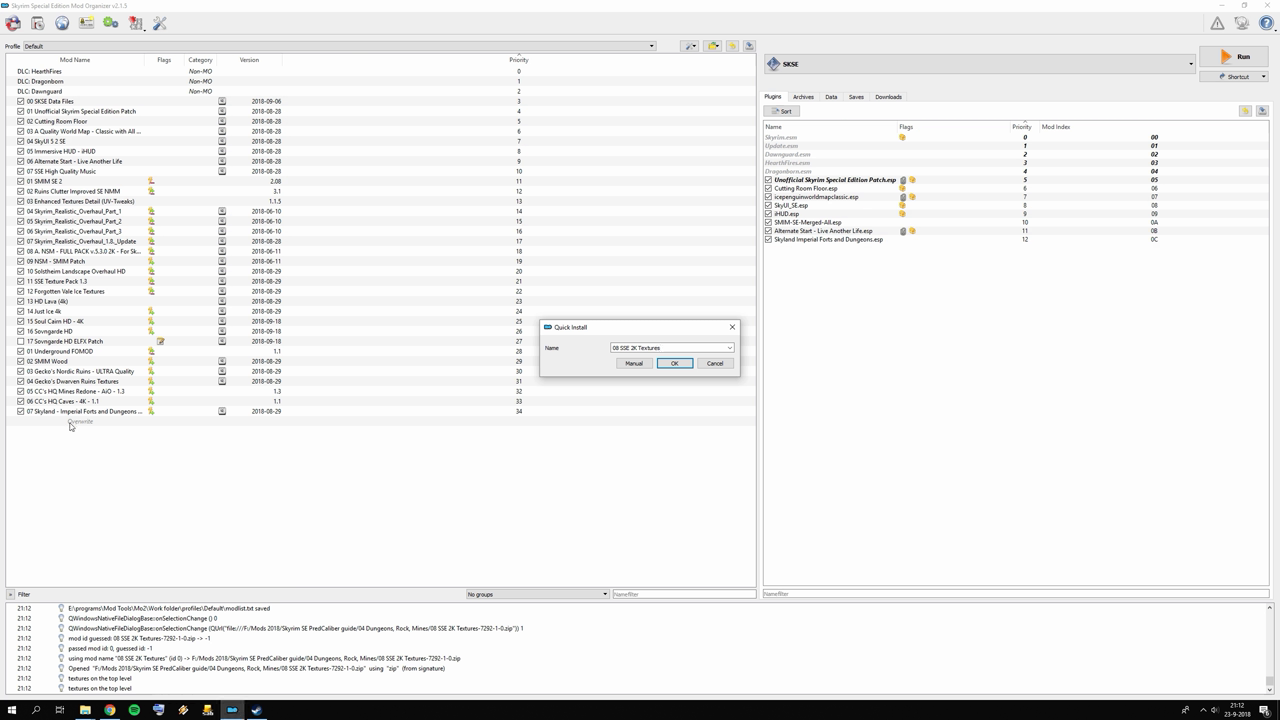
{"action": "left_click", "coordinate": [634, 363]}
{"action": "left_click", "coordinate": [706, 447]}
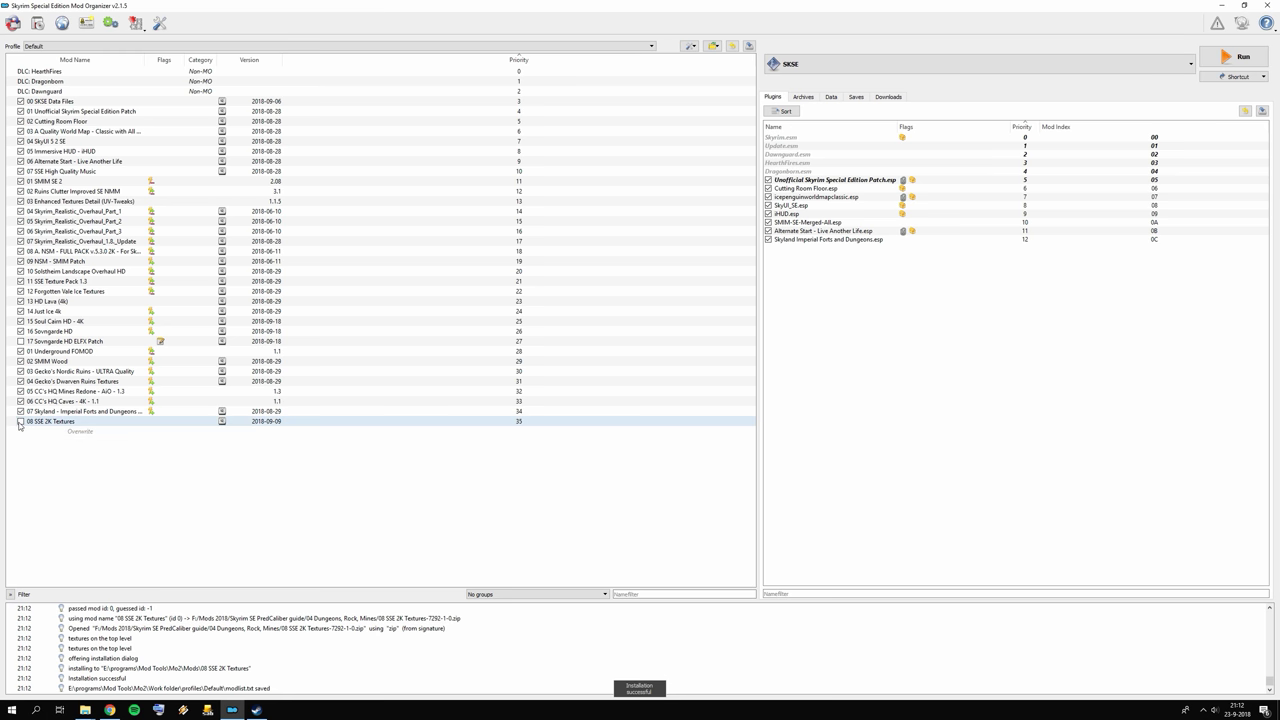
{"action": "left_click", "coordinate": [20, 421]}
Install the 09 Stockade Old Grey Timber 4k archive manually and enable the mod.
{"action": "left_click", "coordinate": [38, 24]}
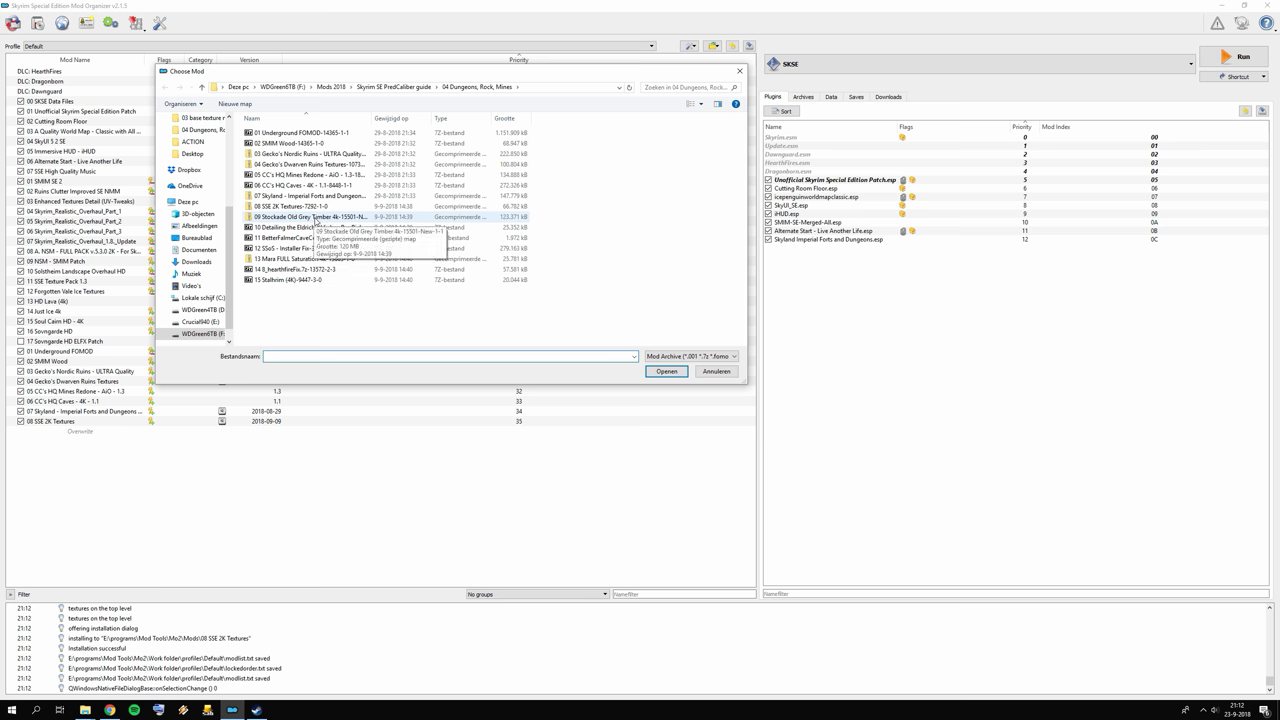
{"action": "left_click", "coordinate": [316, 217]}
{"action": "right_click", "coordinate": [310, 217]}
{"action": "key", "text": "Return"}
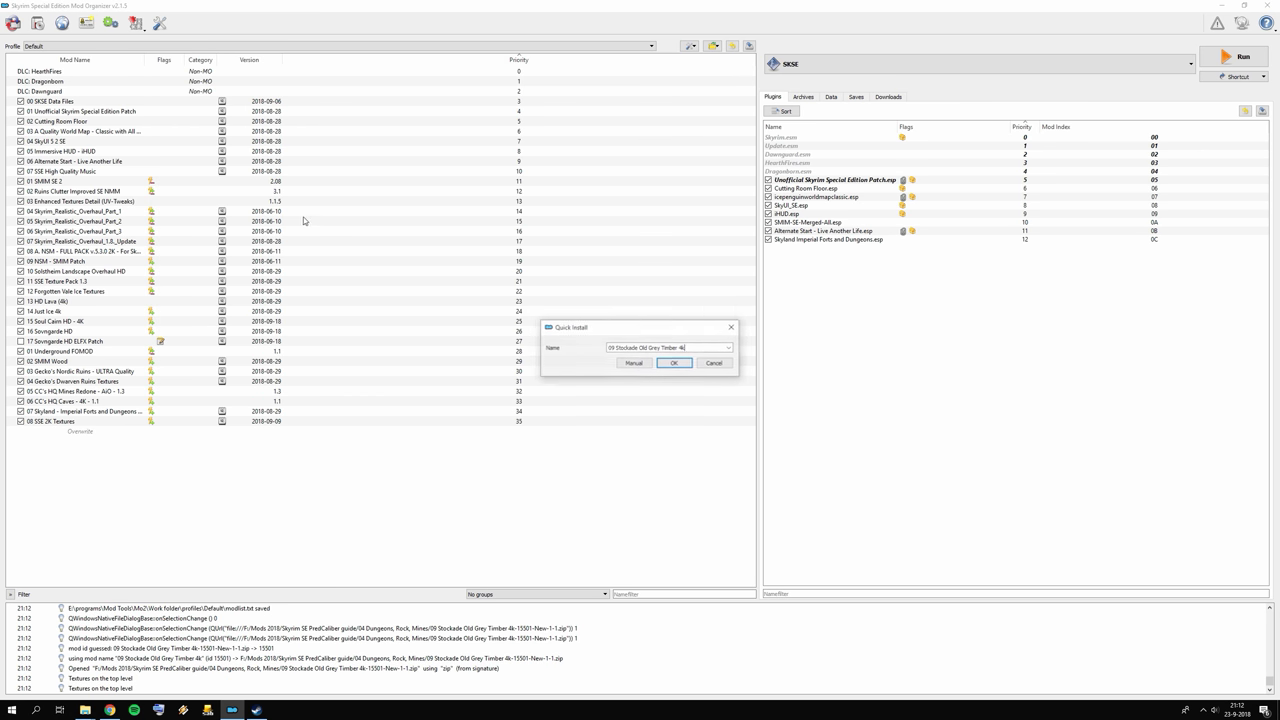
{"action": "left_click", "coordinate": [638, 363]}
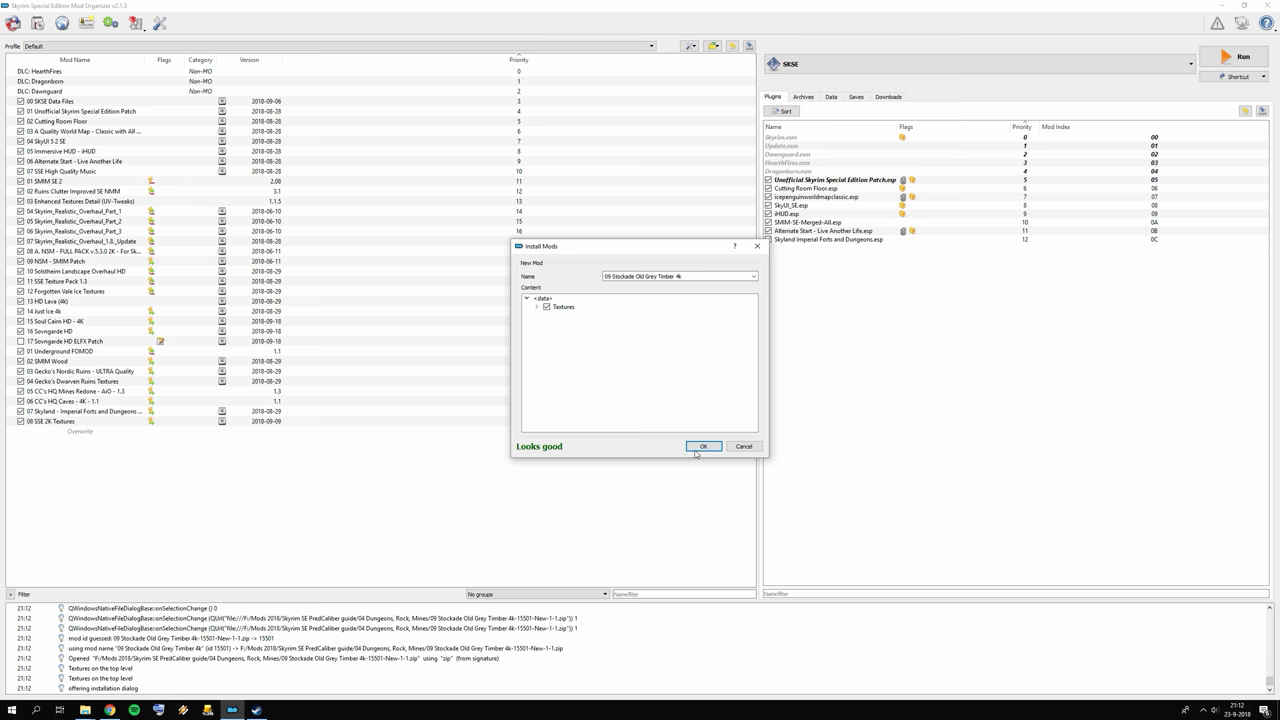
{"action": "left_click", "coordinate": [703, 446]}
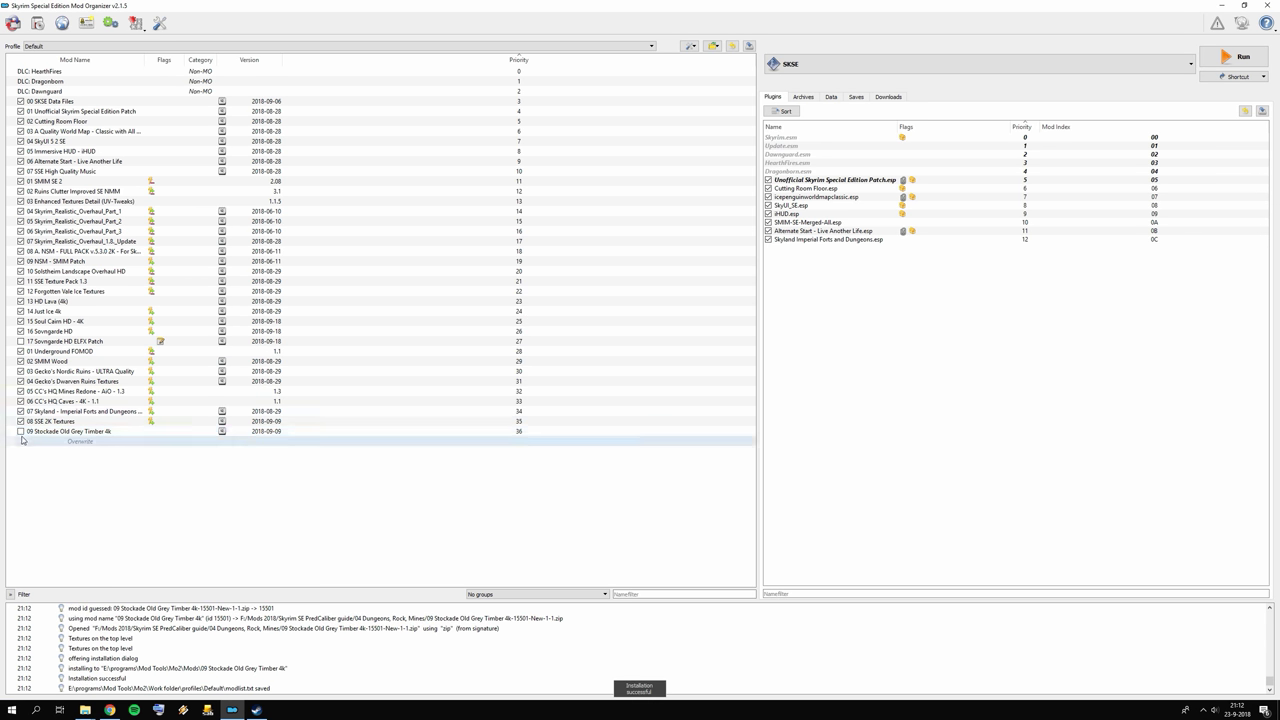
{"action": "left_click", "coordinate": [21, 431]}
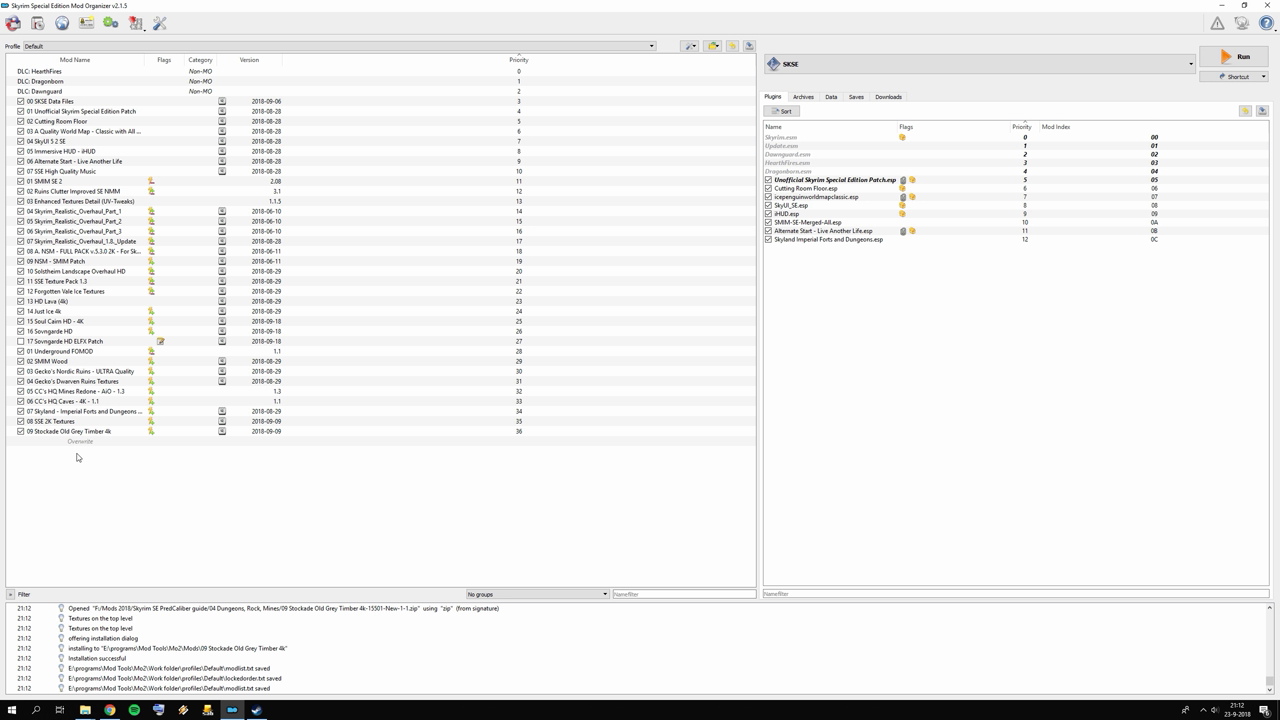
Switch to Chrome and close the five Nexus pages of the installed mods, leaving only the PredCaliber guide open.
{"action": "left_click", "coordinate": [110, 709]}
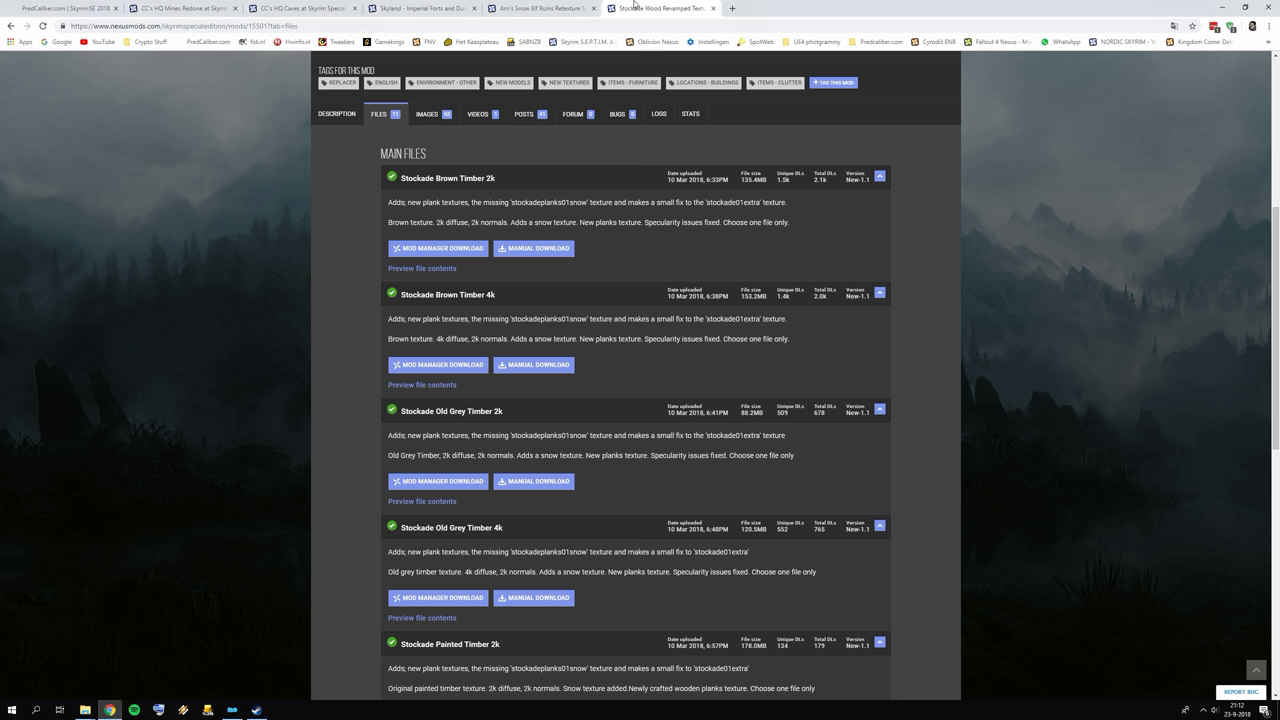
{"action": "left_click", "coordinate": [236, 9]}
{"action": "left_click", "coordinate": [236, 9]}
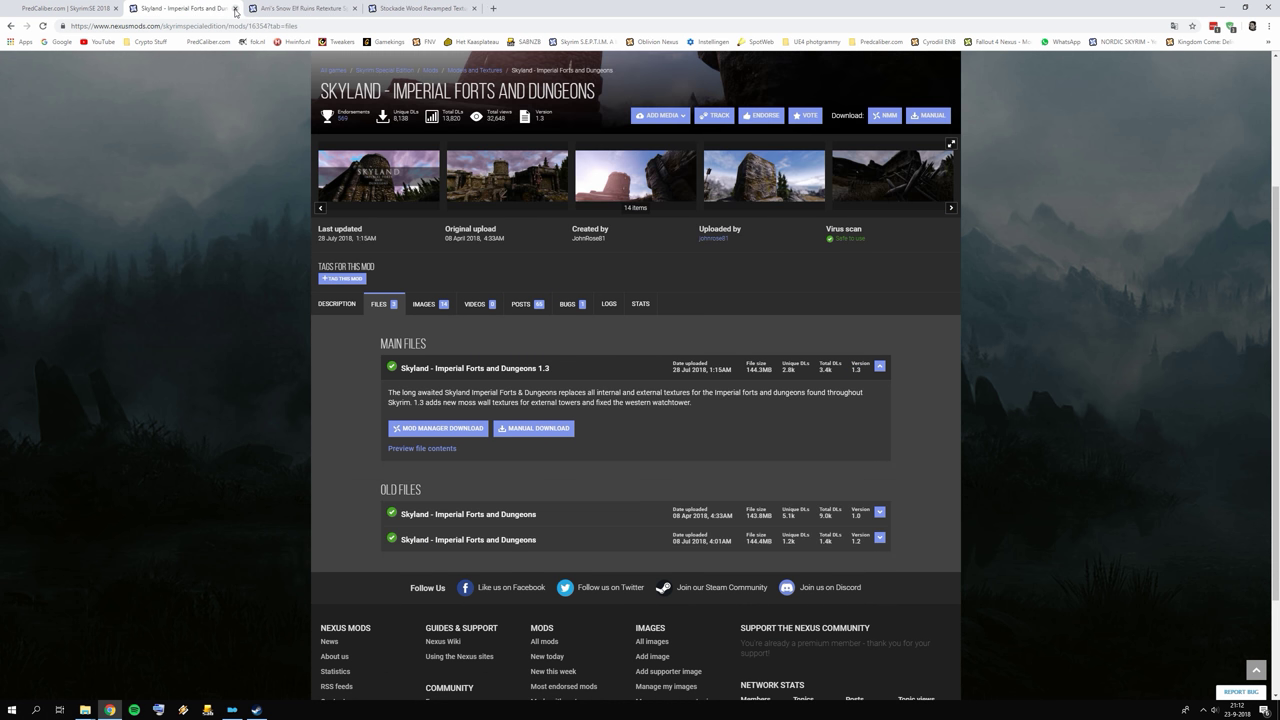
{"action": "left_click", "coordinate": [236, 9]}
{"action": "left_click", "coordinate": [236, 9]}
{"action": "left_click", "coordinate": [236, 9]}
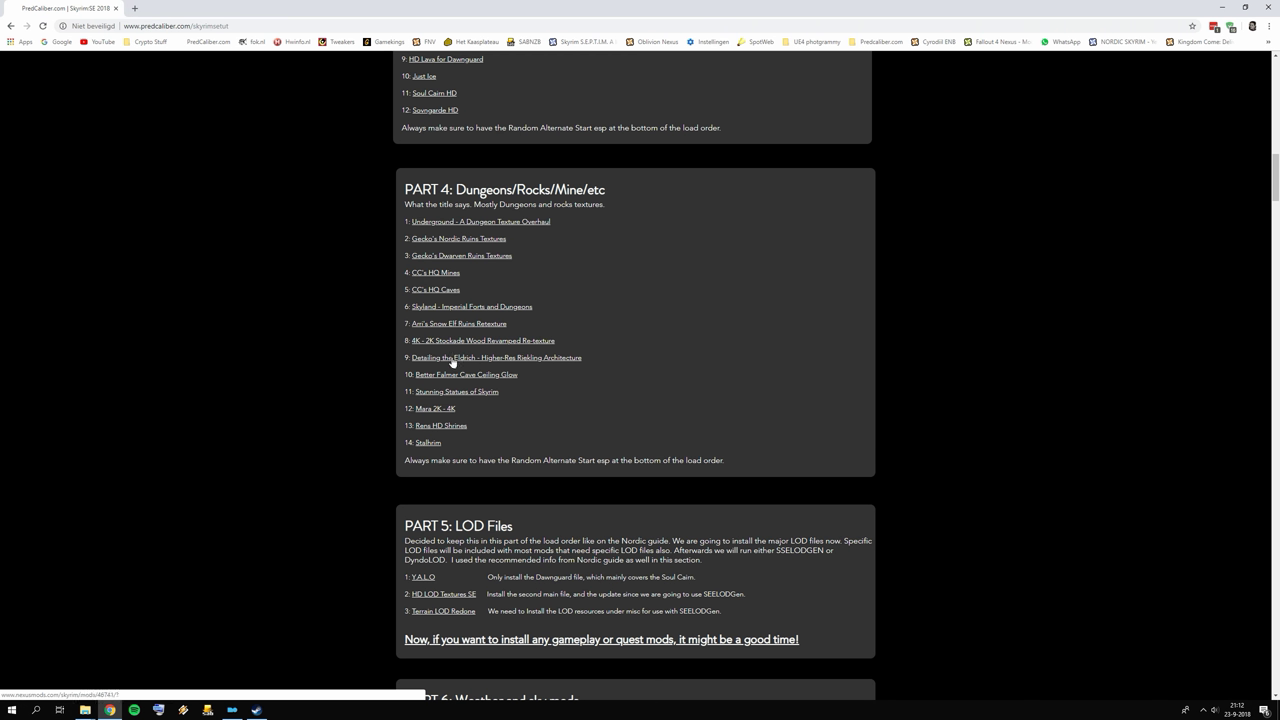
Open the Part 4 guide links 9 to 14, from Detailing the Eldrich through Stalhrim, each in its own new tab.
{"action": "right_click", "coordinate": [452, 362]}
{"action": "left_click", "coordinate": [480, 366]}
{"action": "right_click", "coordinate": [450, 376]}
{"action": "left_click", "coordinate": [480, 383]}
{"action": "right_click", "coordinate": [443, 395]}
{"action": "left_click", "coordinate": [475, 402]}
{"action": "right_click", "coordinate": [437, 411]}
{"action": "left_click", "coordinate": [468, 419]}
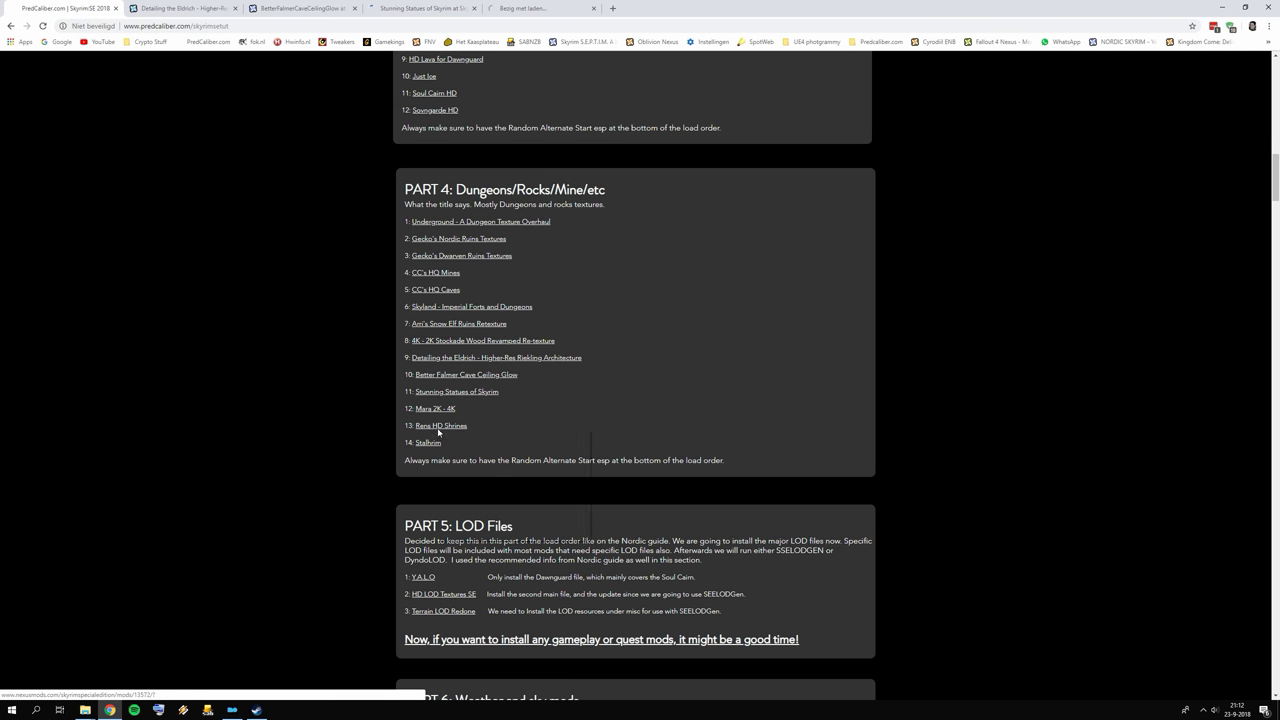
{"action": "right_click", "coordinate": [438, 428]}
{"action": "left_click", "coordinate": [470, 435]}
{"action": "right_click", "coordinate": [434, 443]}
{"action": "left_click", "coordinate": [466, 450]}
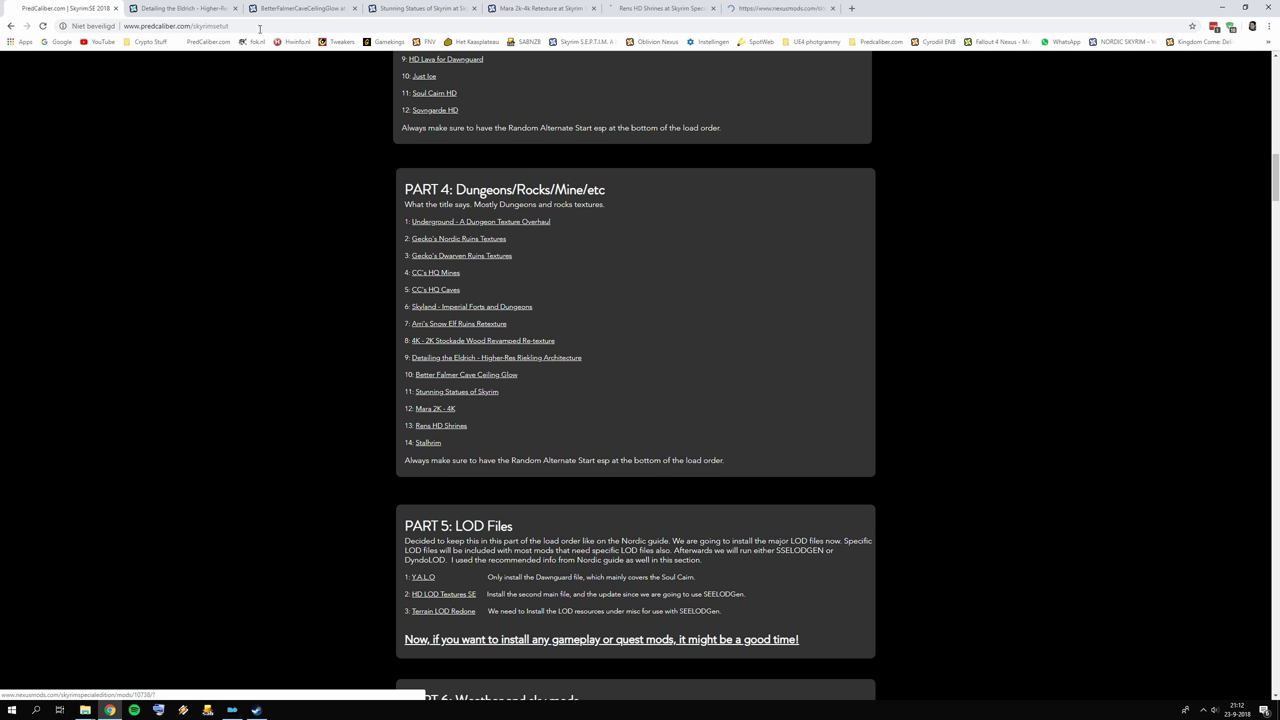
Review the main and optional files of Detailing the Eldrich - Higher-Res Riekling Architecture and of BetterFalmerCaveCeilingGlow.
{"action": "key", "text": "ctrl+Tab"}
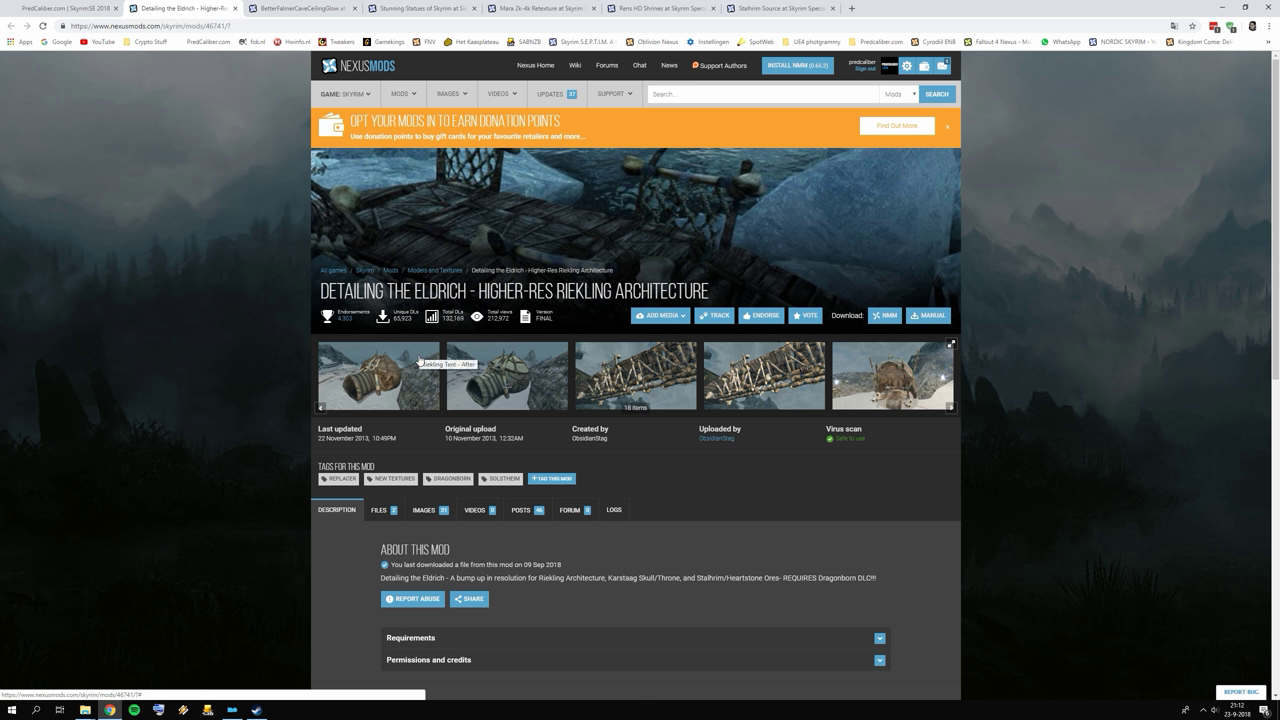
{"action": "left_click", "coordinate": [379, 510]}
{"action": "scroll", "coordinate": [450, 455], "scroll_direction": "down", "scroll_amount": 3}
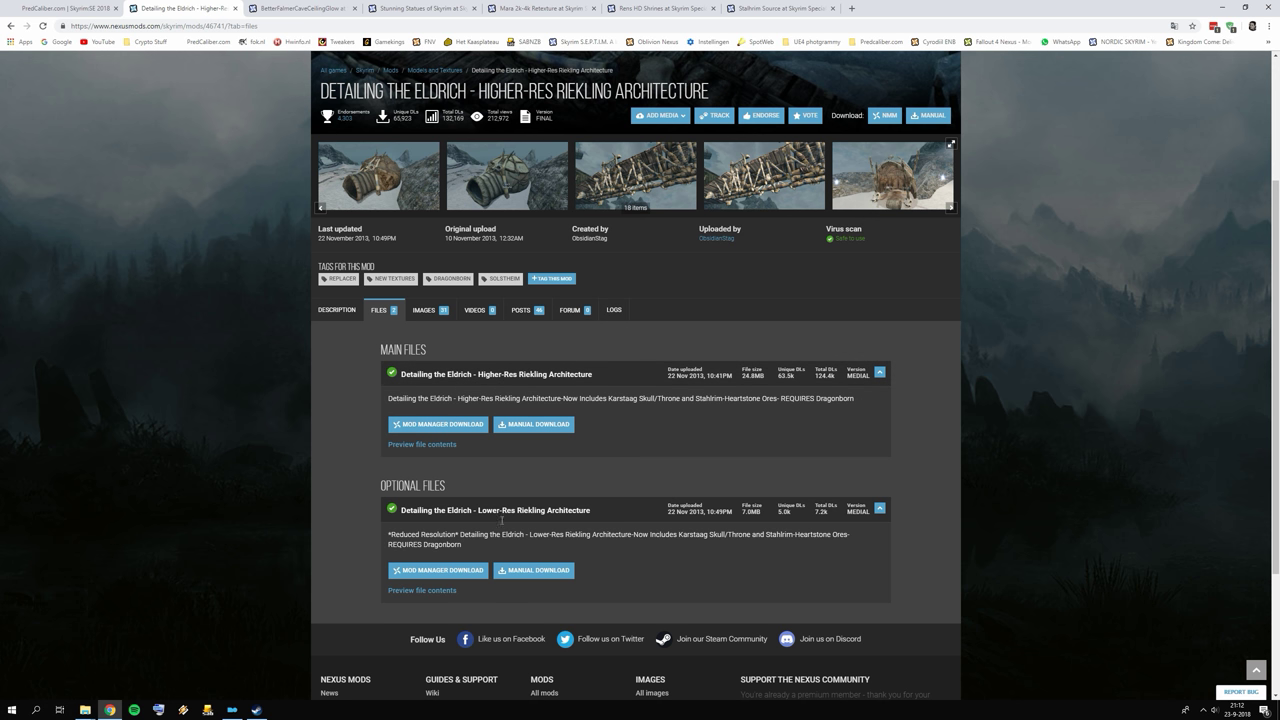
{"action": "key", "text": "ctrl+Tab"}
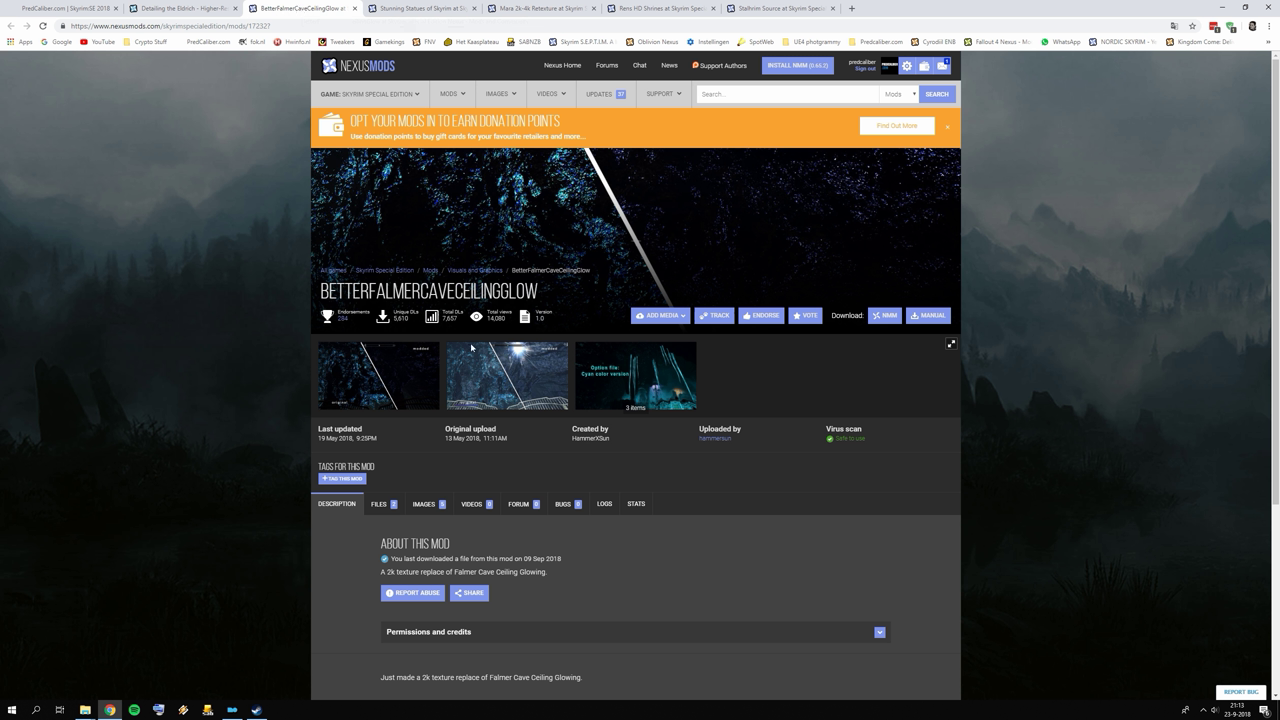
{"action": "scroll", "coordinate": [426, 468], "scroll_direction": "down", "scroll_amount": 1}
{"action": "left_click", "coordinate": [380, 403]}
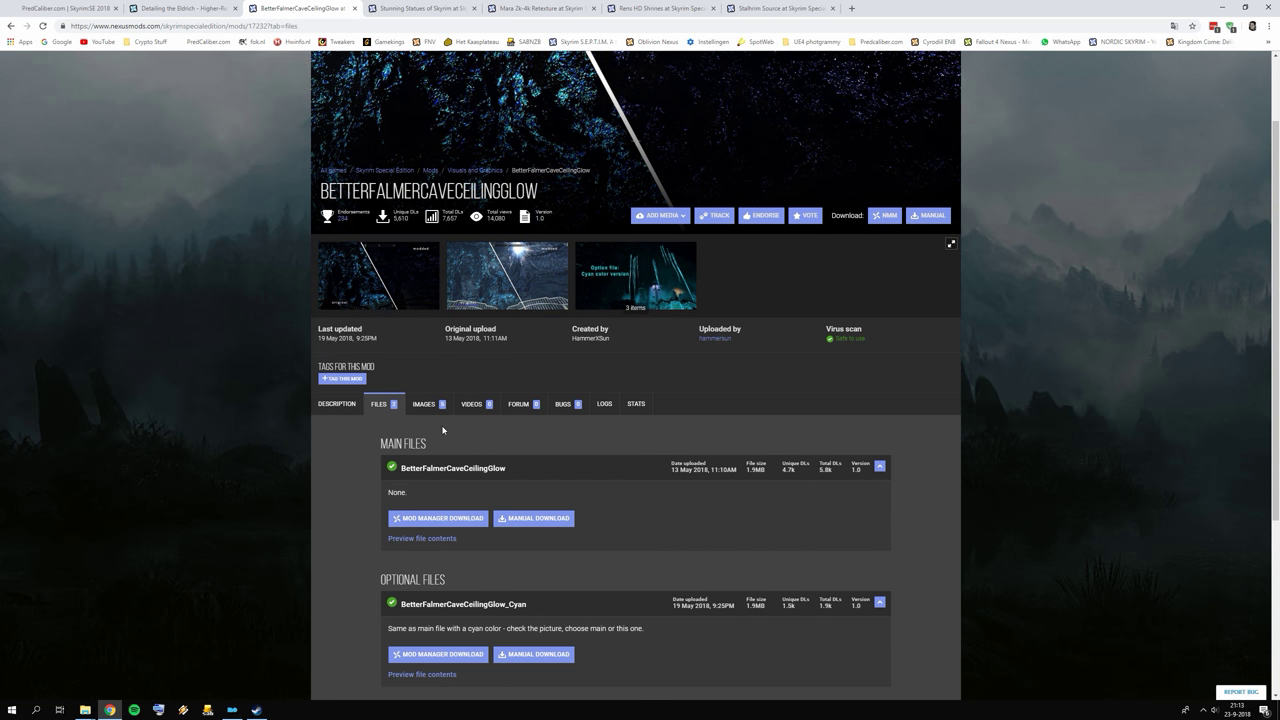
Compare the original and modded cave glow in the first preview image of BetterFalmerCaveCeilingGlow.
{"action": "scroll", "coordinate": [443, 425], "scroll_direction": "down", "scroll_amount": 1}
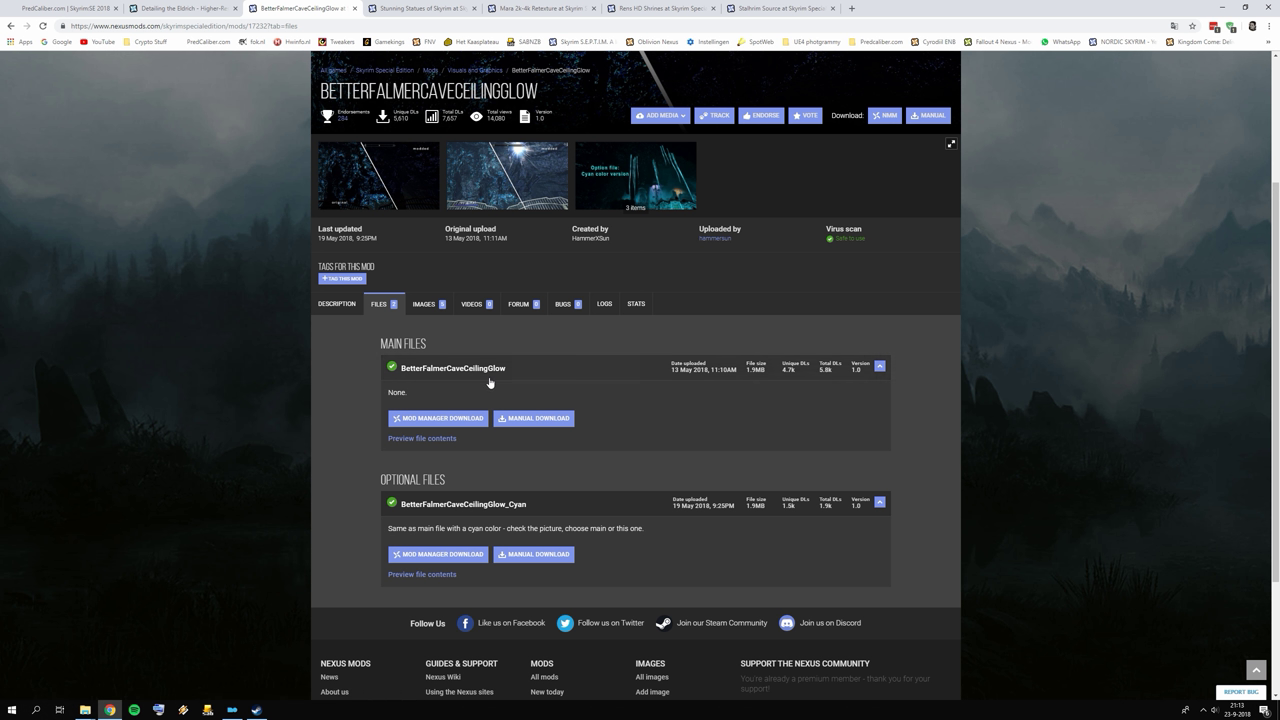
{"action": "left_click", "coordinate": [401, 189]}
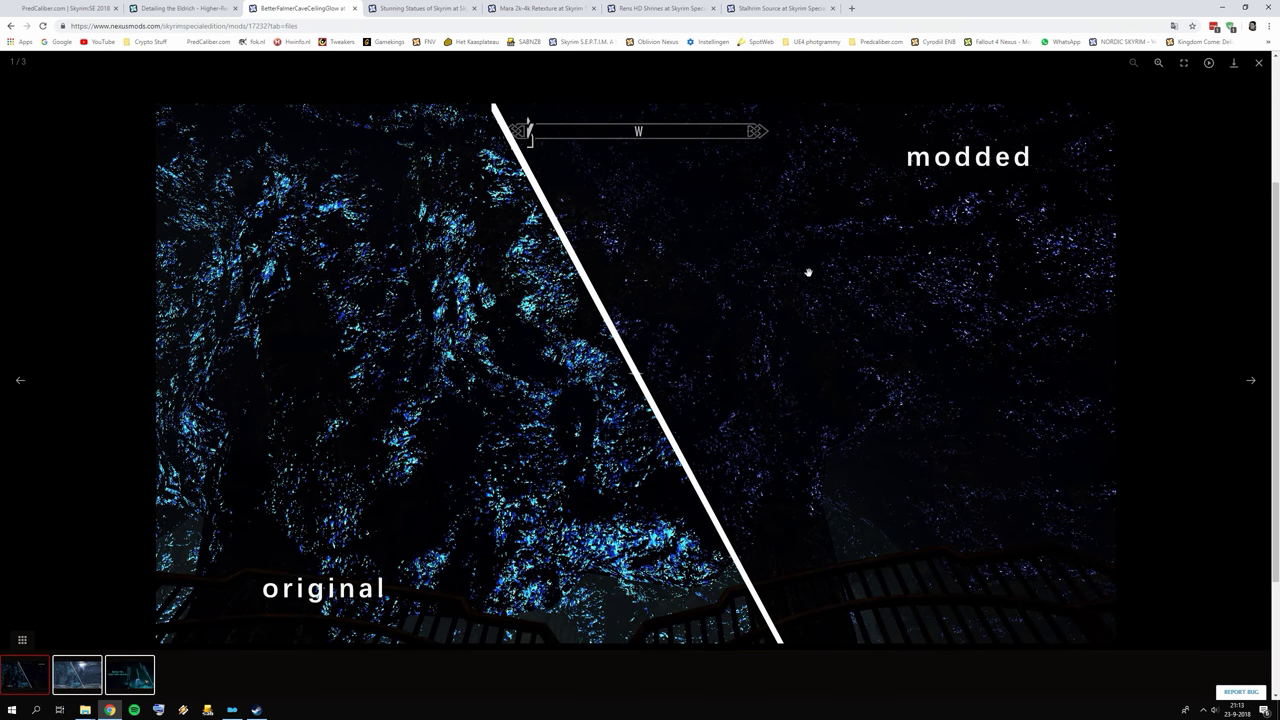
{"action": "left_click", "coordinate": [132, 195]}
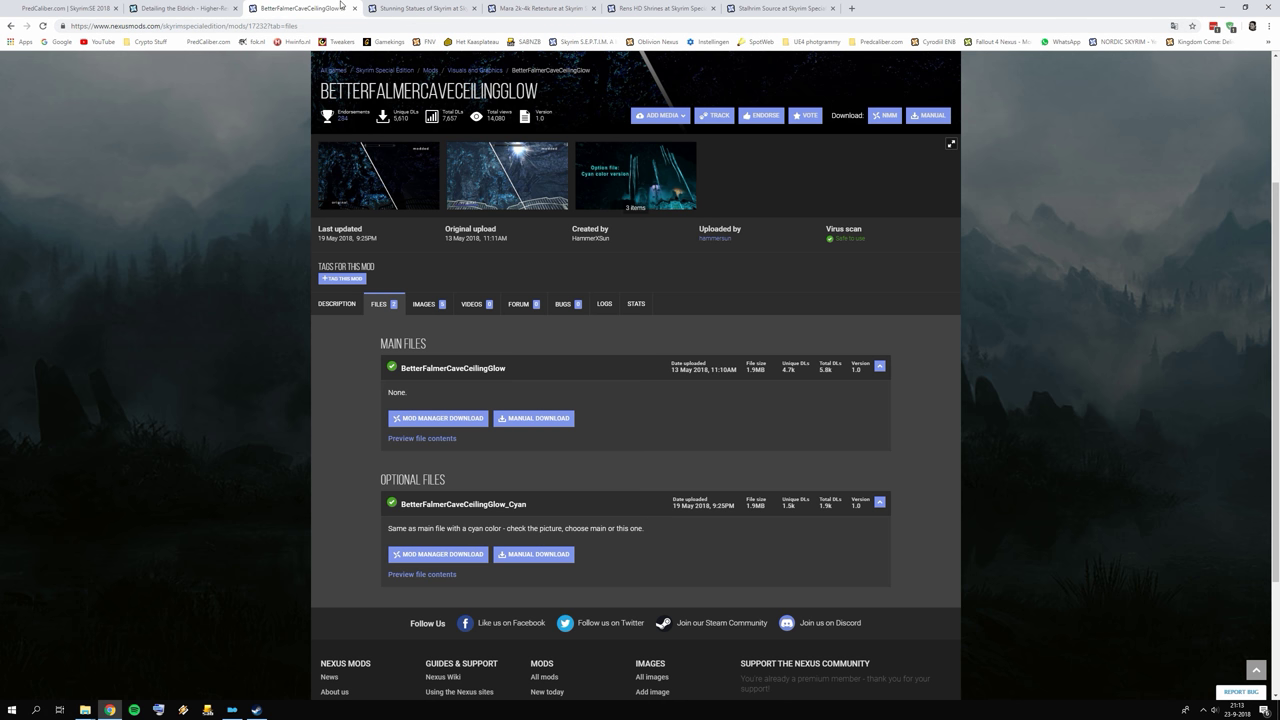
Review the main and old files of Stunning Statues of Skyrim.
{"action": "left_click", "coordinate": [402, 8]}
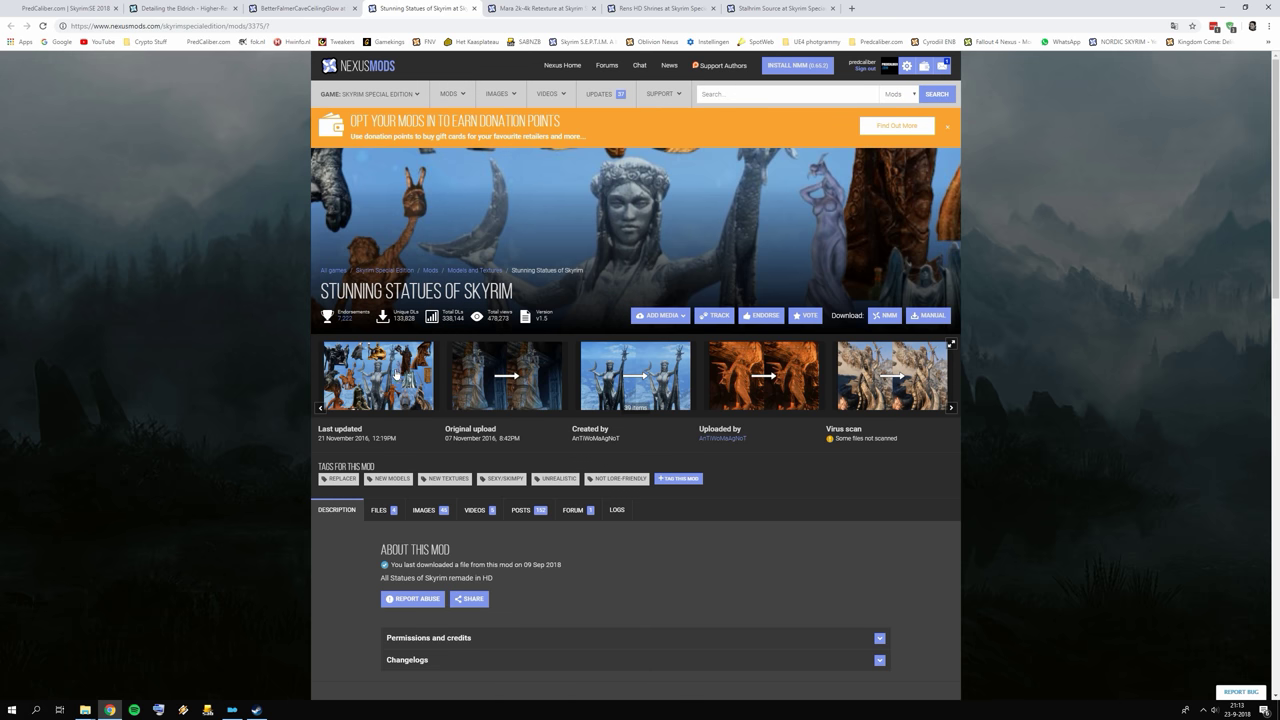
{"action": "left_click", "coordinate": [379, 510]}
{"action": "scroll", "coordinate": [450, 430], "scroll_direction": "down", "scroll_amount": 3}
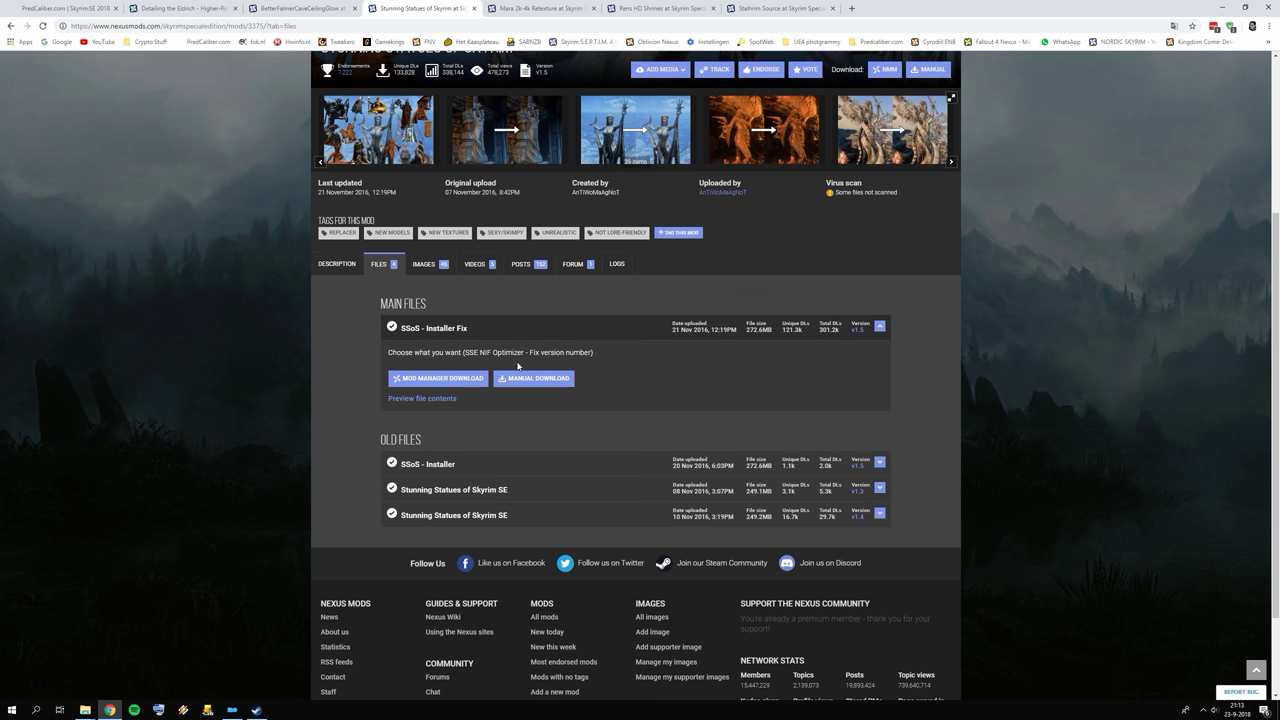
Review the 4k main files and 2k optional files of Mara 2k-4k Retexture.
{"action": "left_click", "coordinate": [500, 7]}
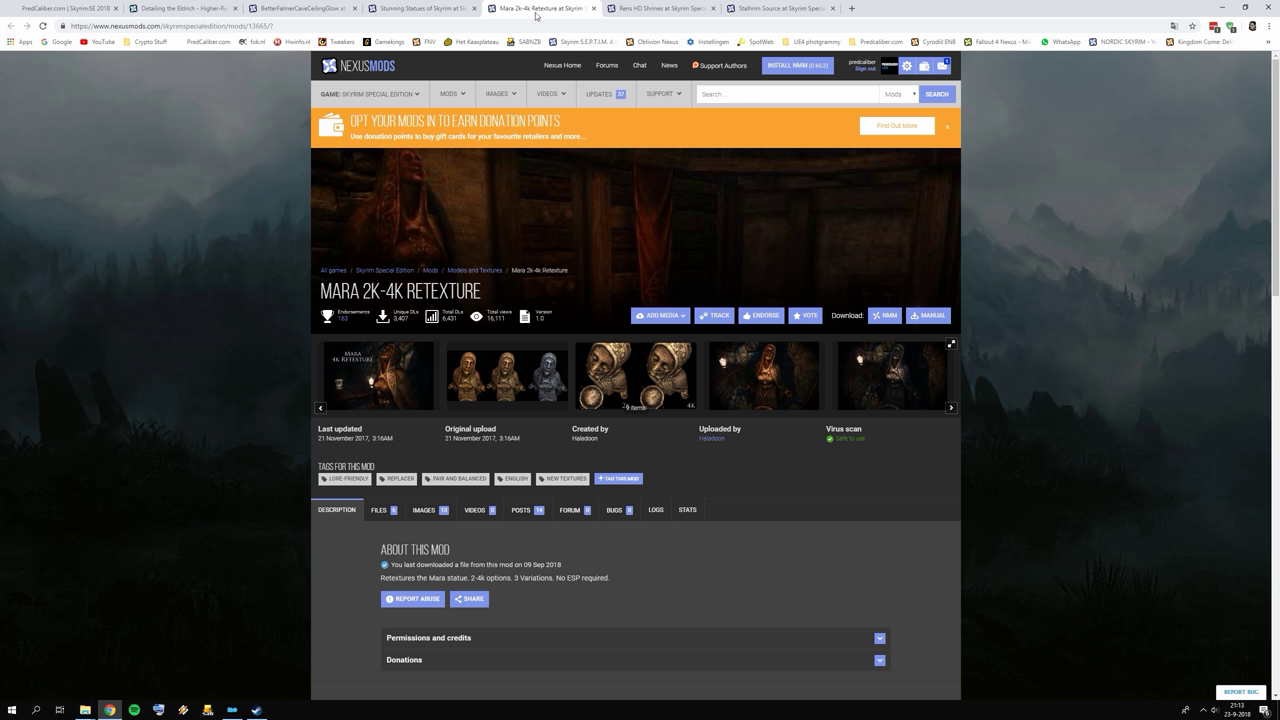
{"action": "left_click", "coordinate": [380, 512]}
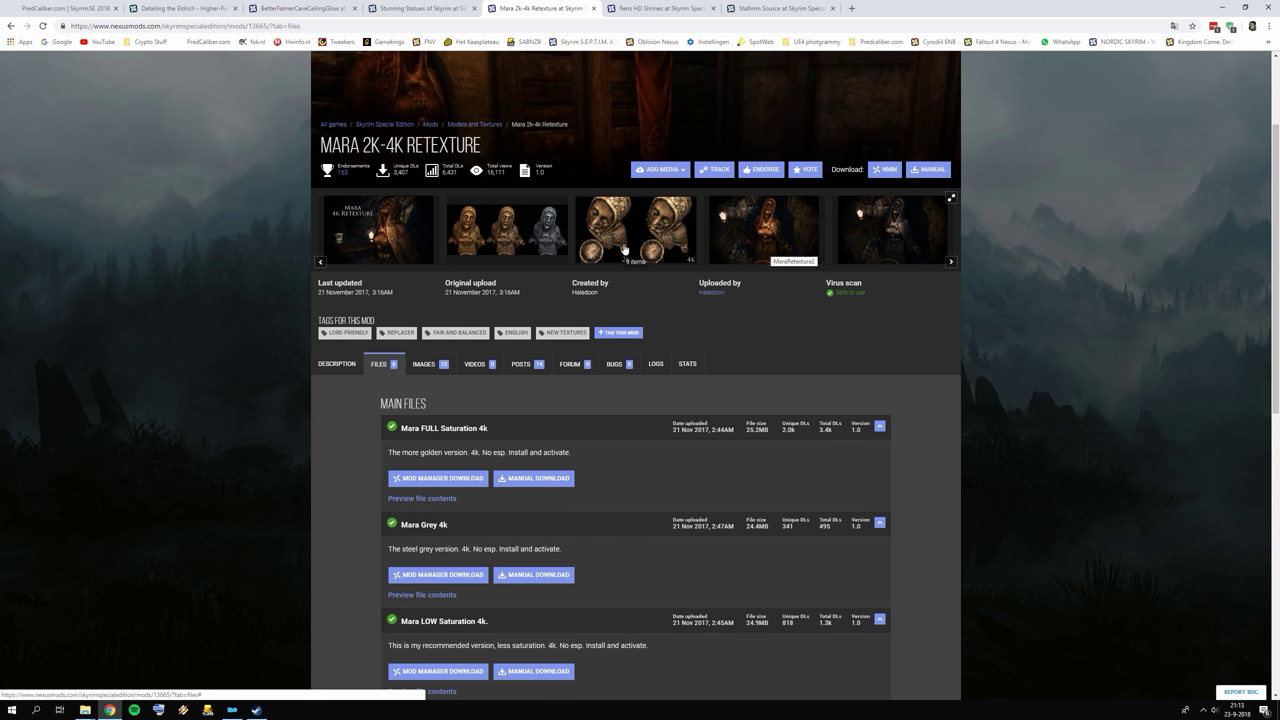
{"action": "right_click", "coordinate": [410, 259]}
{"action": "left_click", "coordinate": [634, 462]}
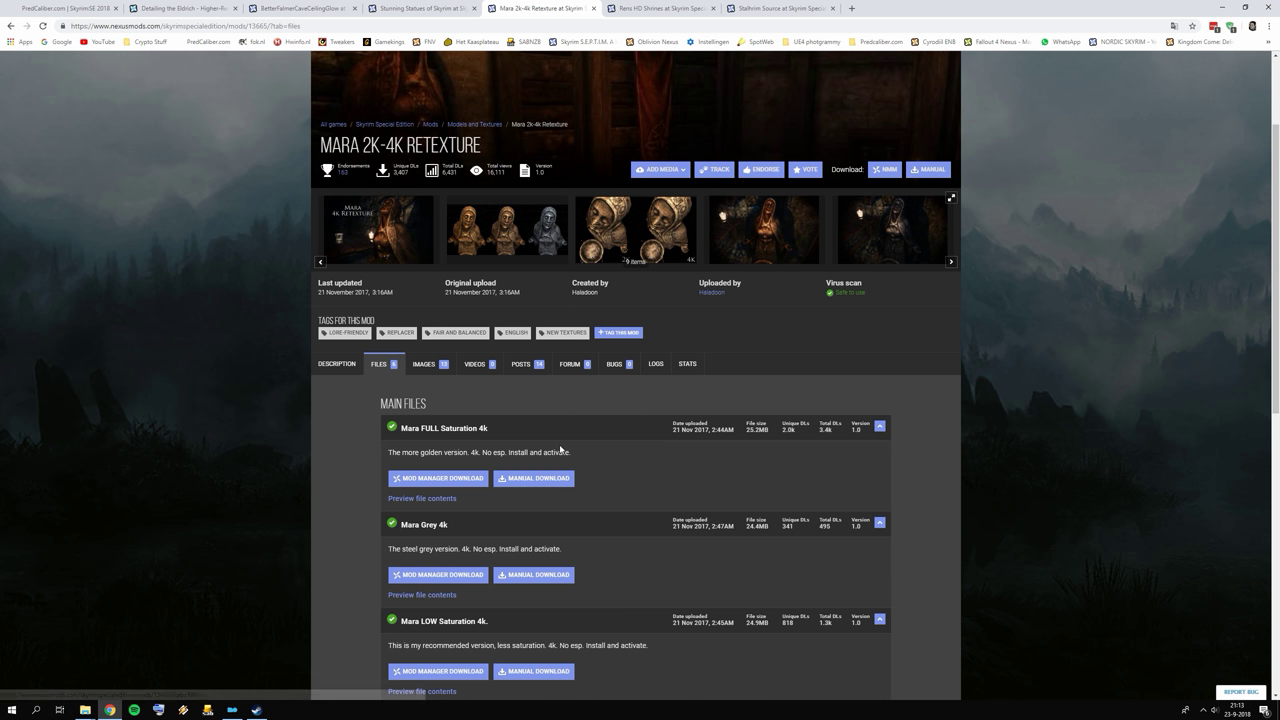
{"action": "scroll", "coordinate": [527, 476], "scroll_direction": "down", "scroll_amount": 1}
{"action": "scroll", "coordinate": [527, 476], "scroll_direction": "down", "scroll_amount": 2}
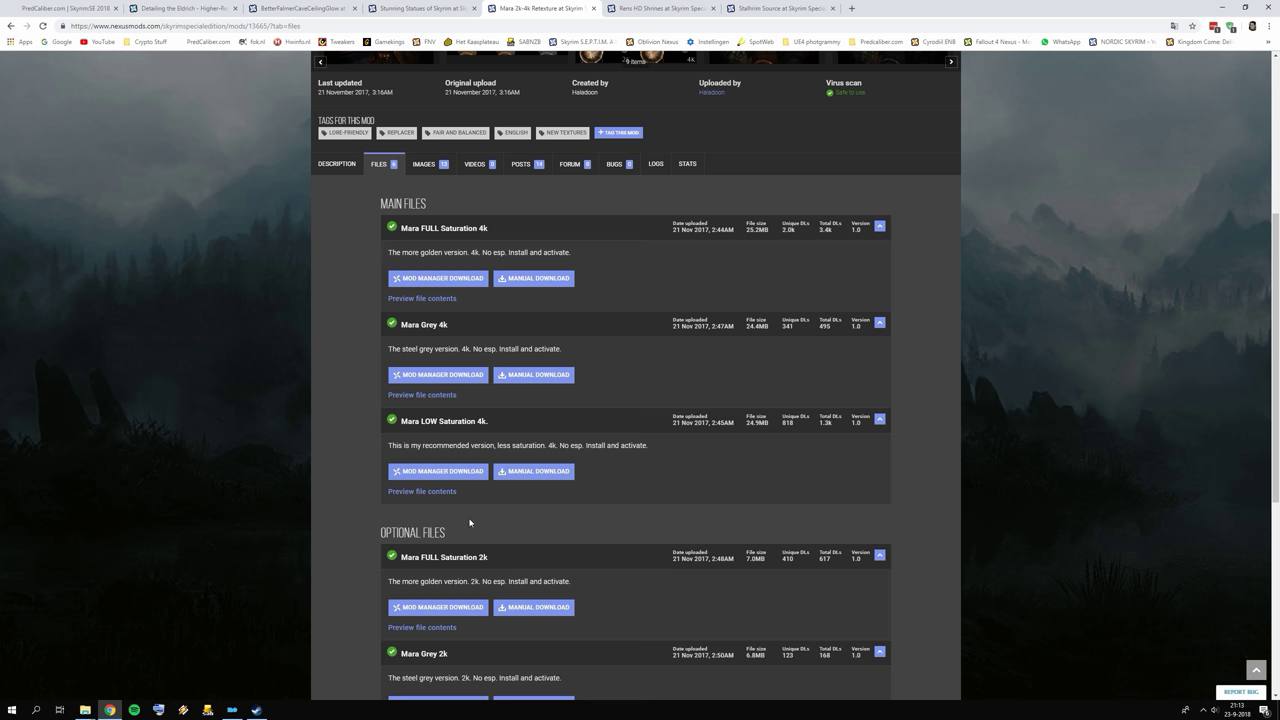
{"action": "scroll", "coordinate": [469, 522], "scroll_direction": "up", "scroll_amount": 4}
{"action": "mouse_move", "coordinate": [238, 710]}
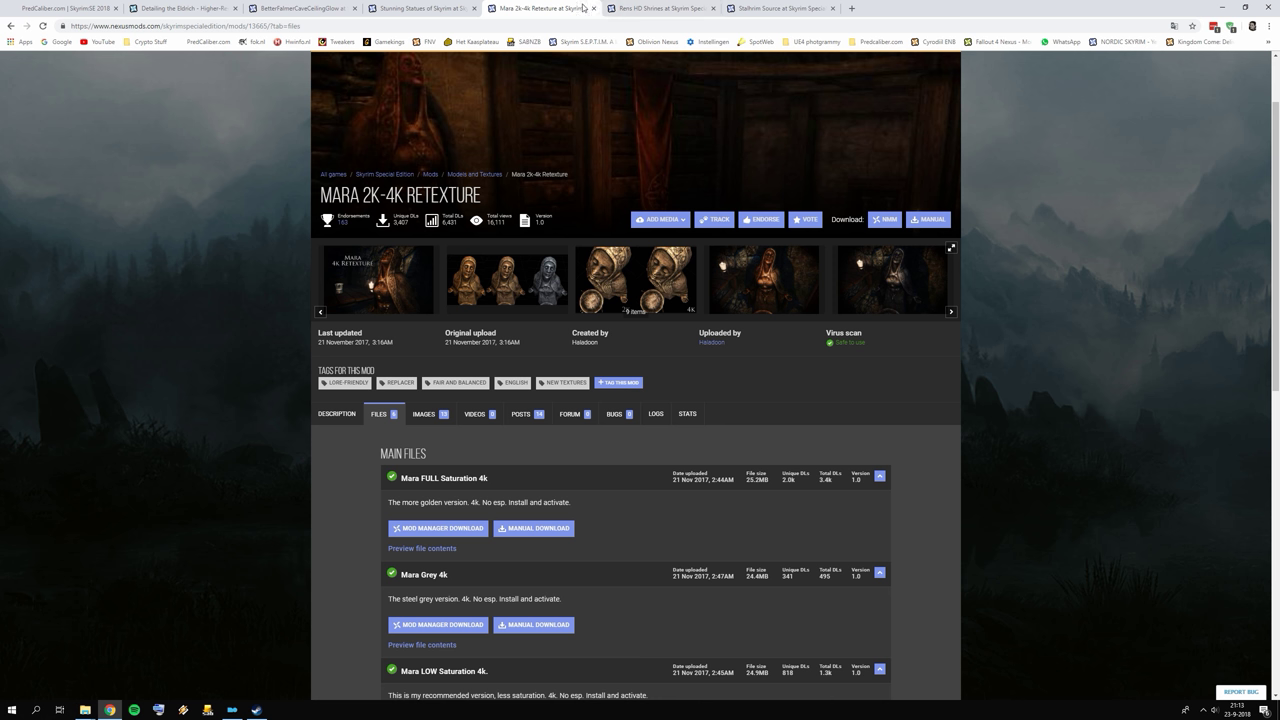
Review the main and old files of Rens HD Shrines.
{"action": "left_click", "coordinate": [637, 8]}
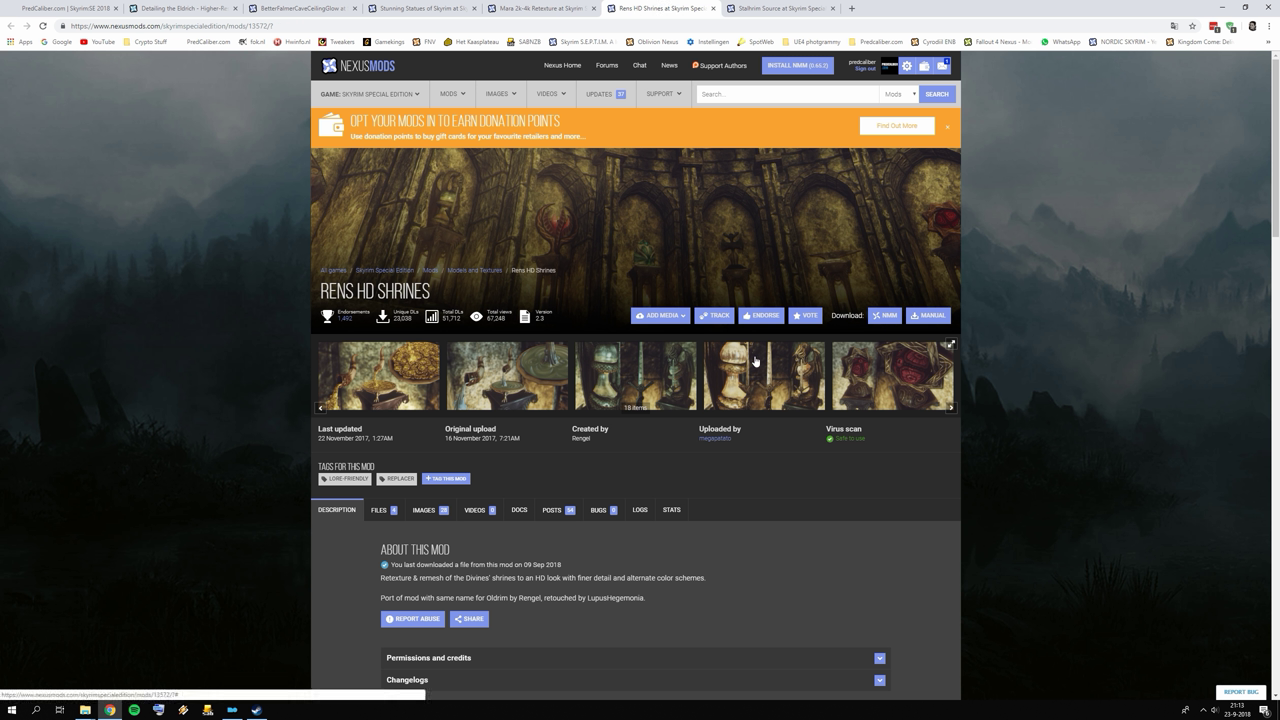
{"action": "left_click", "coordinate": [380, 510]}
{"action": "scroll", "coordinate": [480, 400], "scroll_direction": "down", "scroll_amount": 3}
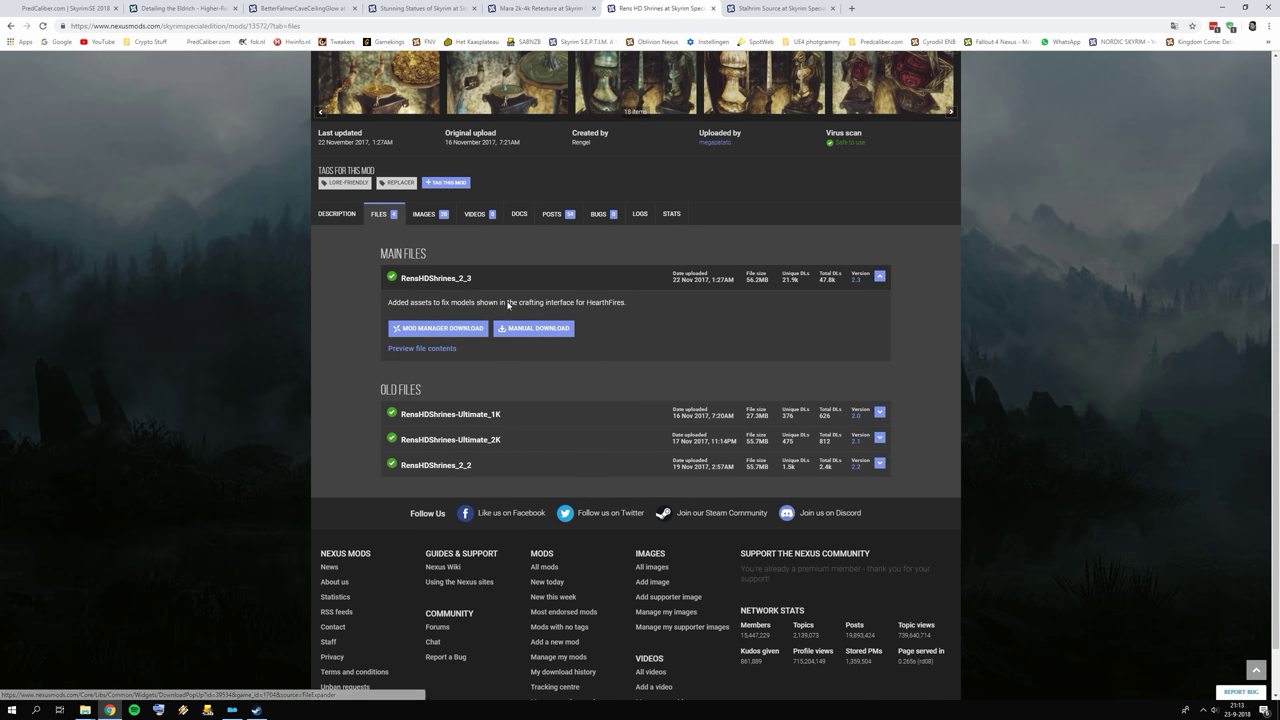
{"action": "scroll", "coordinate": [460, 300], "scroll_direction": "up", "scroll_amount": 3}
Review the 2k and 4K main files and the optional No Transparency file of Stalhrim Source.
{"action": "left_click", "coordinate": [765, 9]}
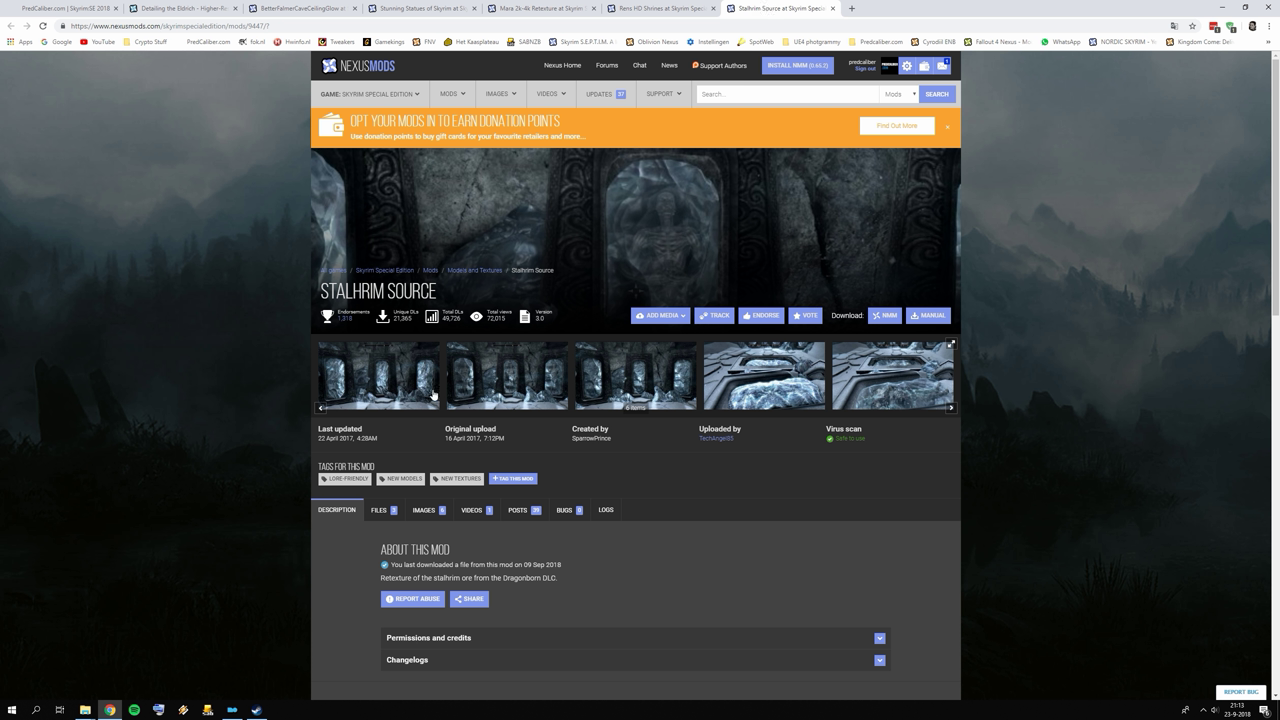
{"action": "left_click", "coordinate": [378, 510]}
{"action": "scroll", "coordinate": [447, 500], "scroll_direction": "down", "scroll_amount": 2}
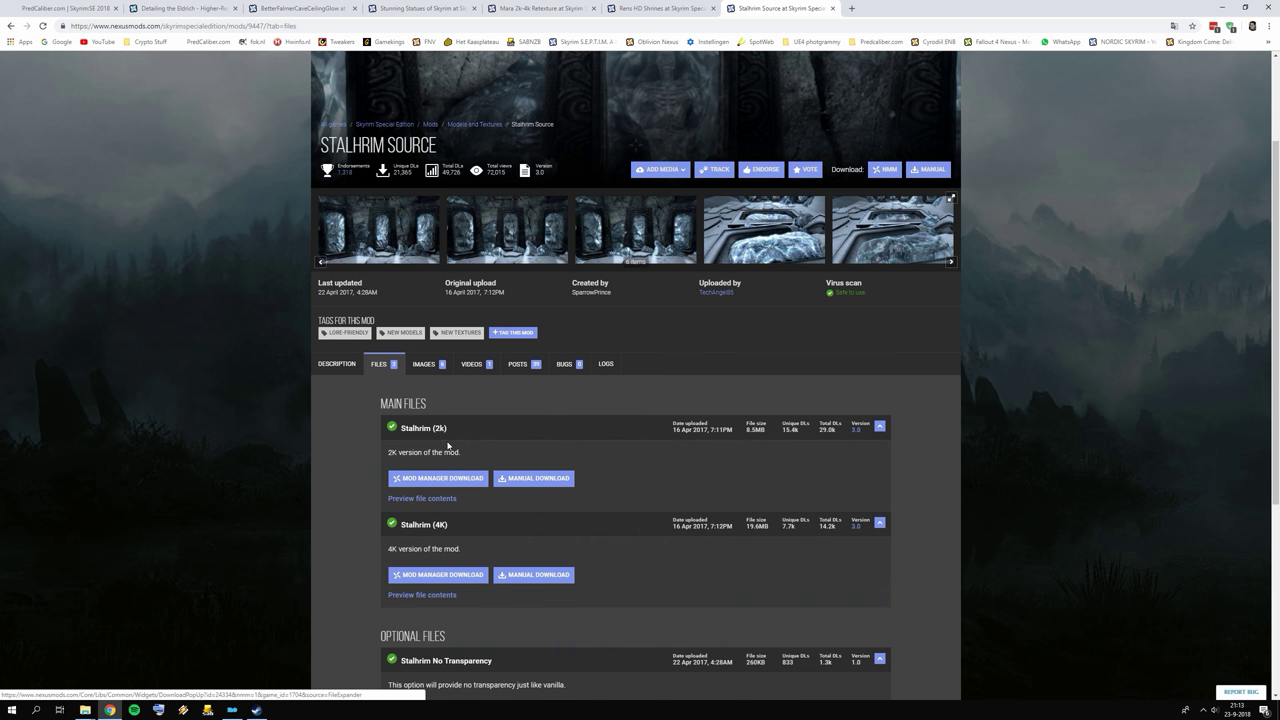
{"action": "scroll", "coordinate": [455, 445], "scroll_direction": "down", "scroll_amount": 2}
{"action": "scroll", "coordinate": [449, 360], "scroll_direction": "up", "scroll_amount": 2}
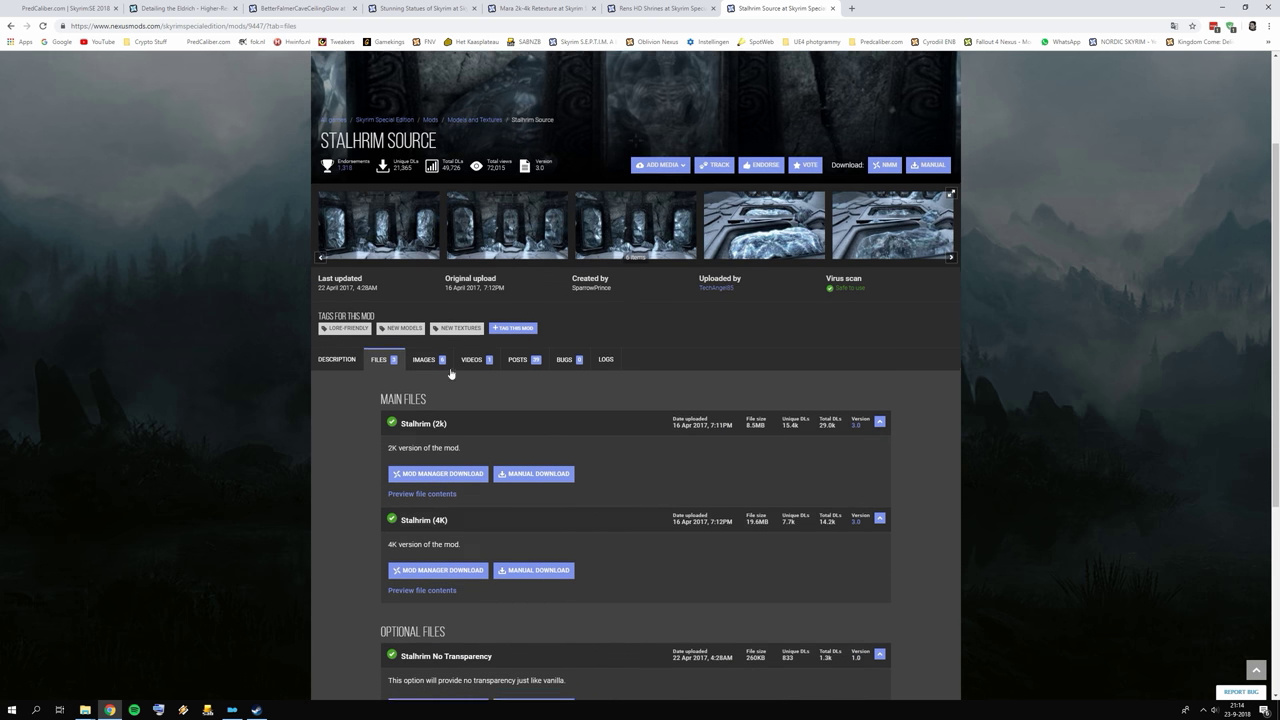
{"action": "scroll", "coordinate": [439, 490], "scroll_direction": "down", "scroll_amount": 2}
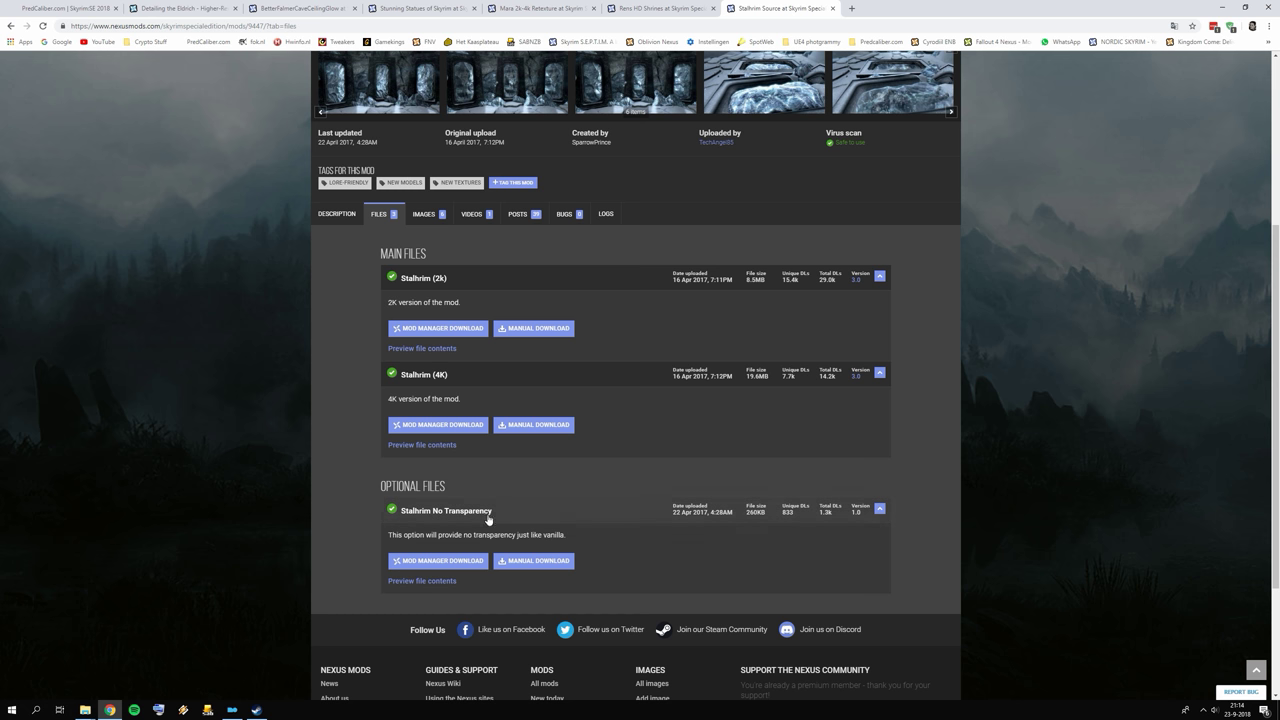
{"action": "scroll", "coordinate": [486, 512], "scroll_direction": "up", "scroll_amount": 3}
Switch to Mod Organizer, install the 10 Detailing the Eldrich archive with its Data folder as data directory, and enable the mod.
{"action": "left_click", "coordinate": [188, 8]}
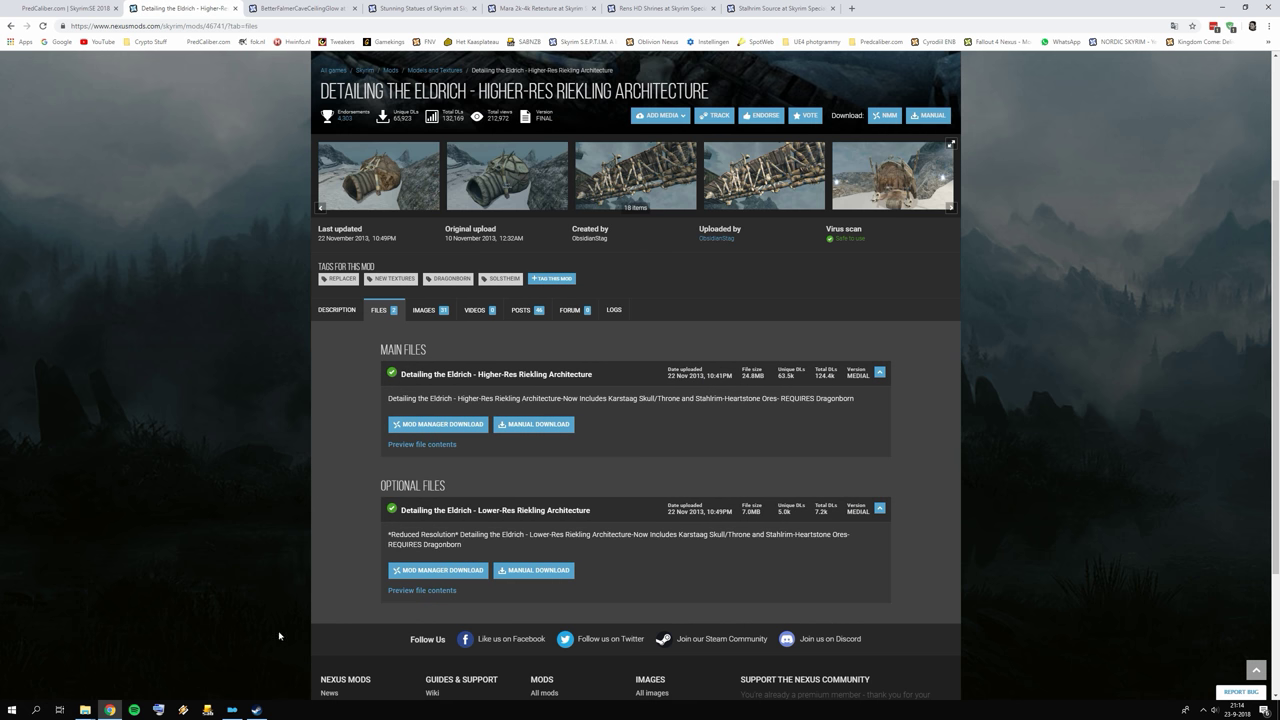
{"action": "left_click", "coordinate": [232, 710]}
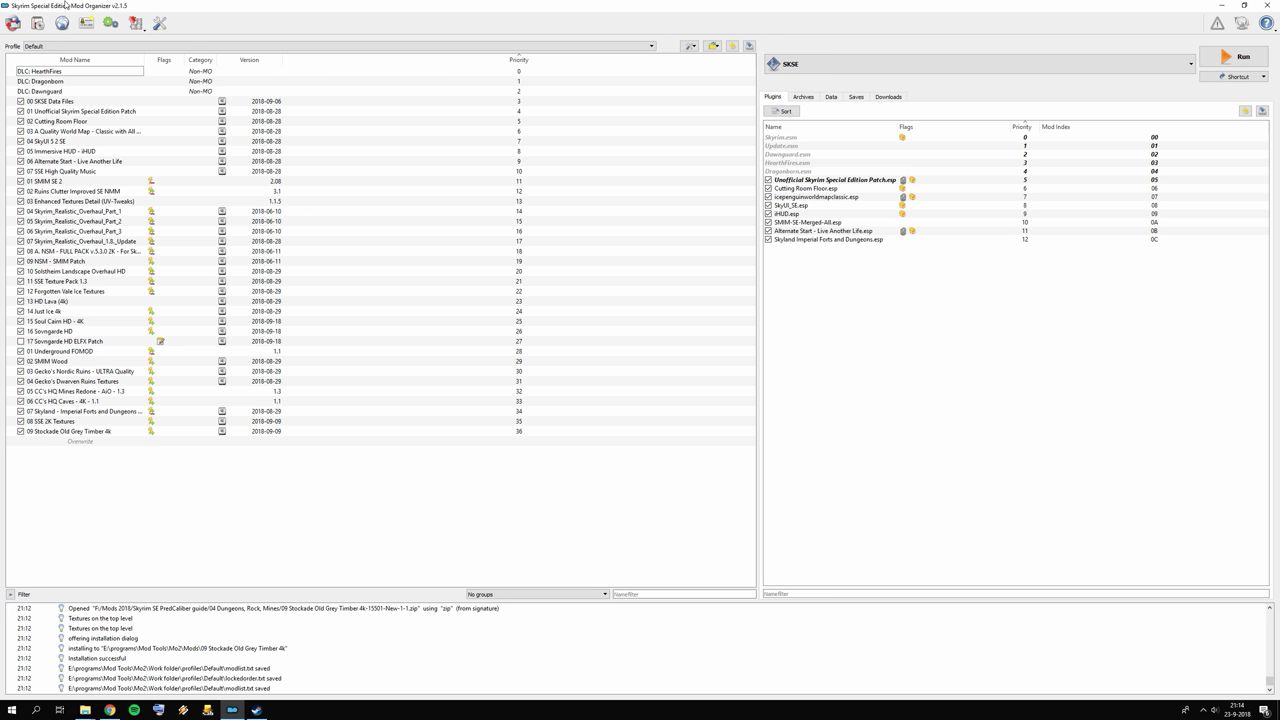
{"action": "left_click", "coordinate": [37, 22]}
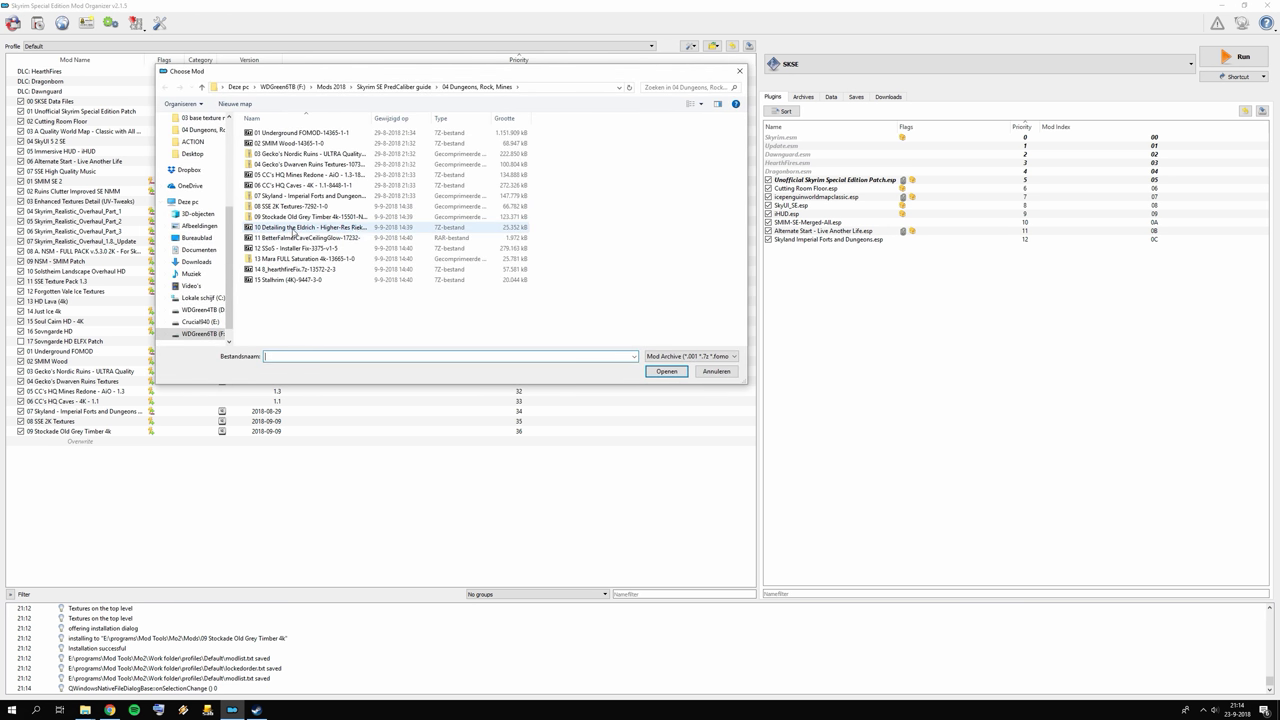
{"action": "double_click", "coordinate": [294, 231]}
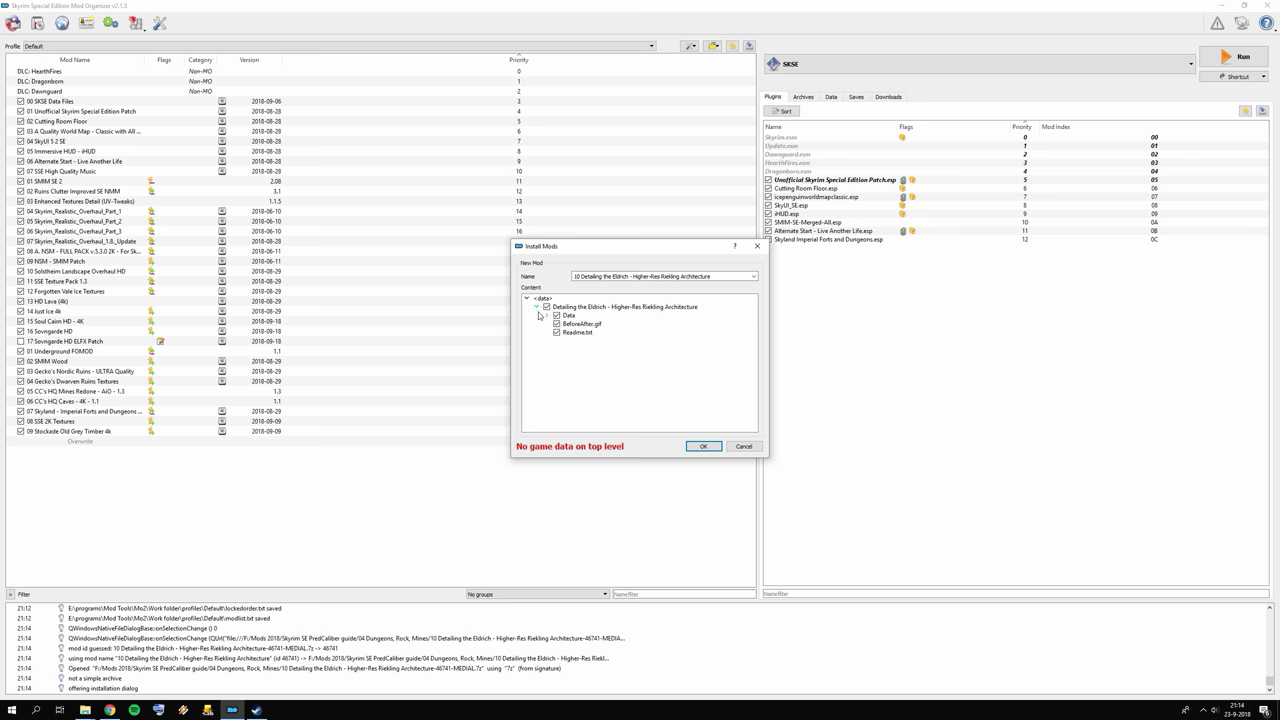
{"action": "right_click", "coordinate": [562, 315]}
{"action": "left_click", "coordinate": [575, 324]}
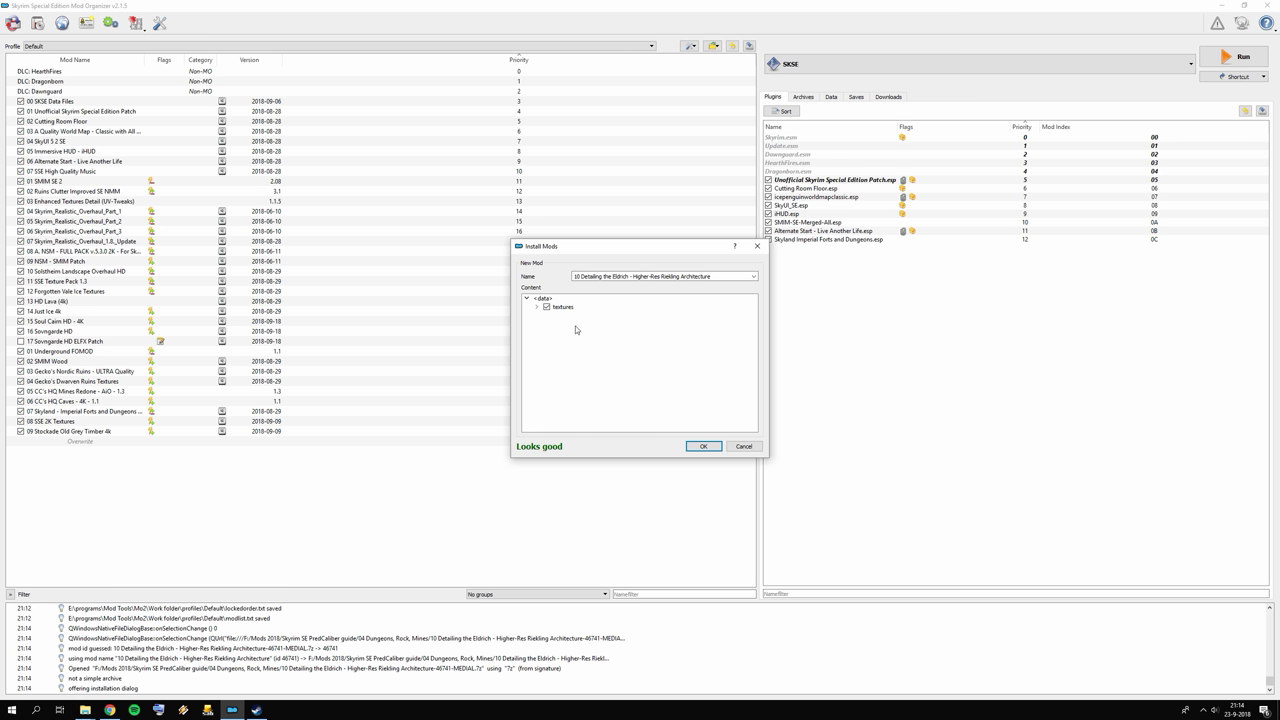
{"action": "left_click", "coordinate": [705, 446]}
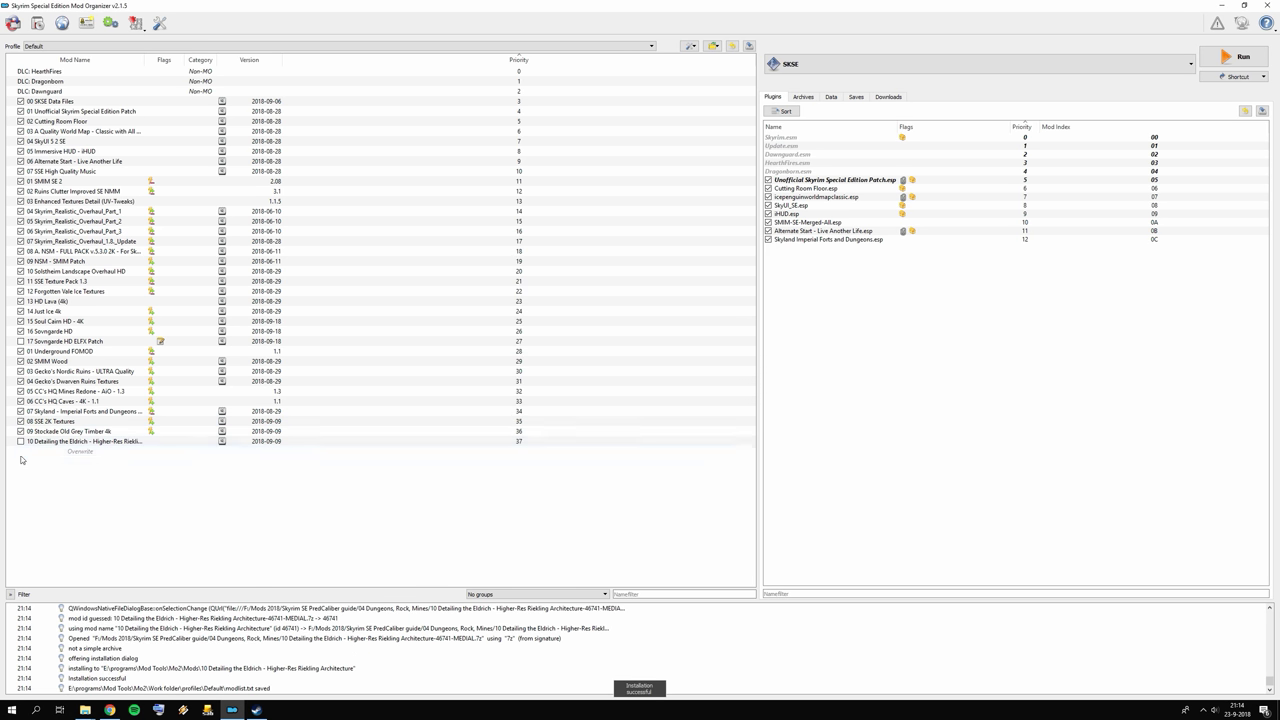
{"action": "double_click", "coordinate": [26, 443]}
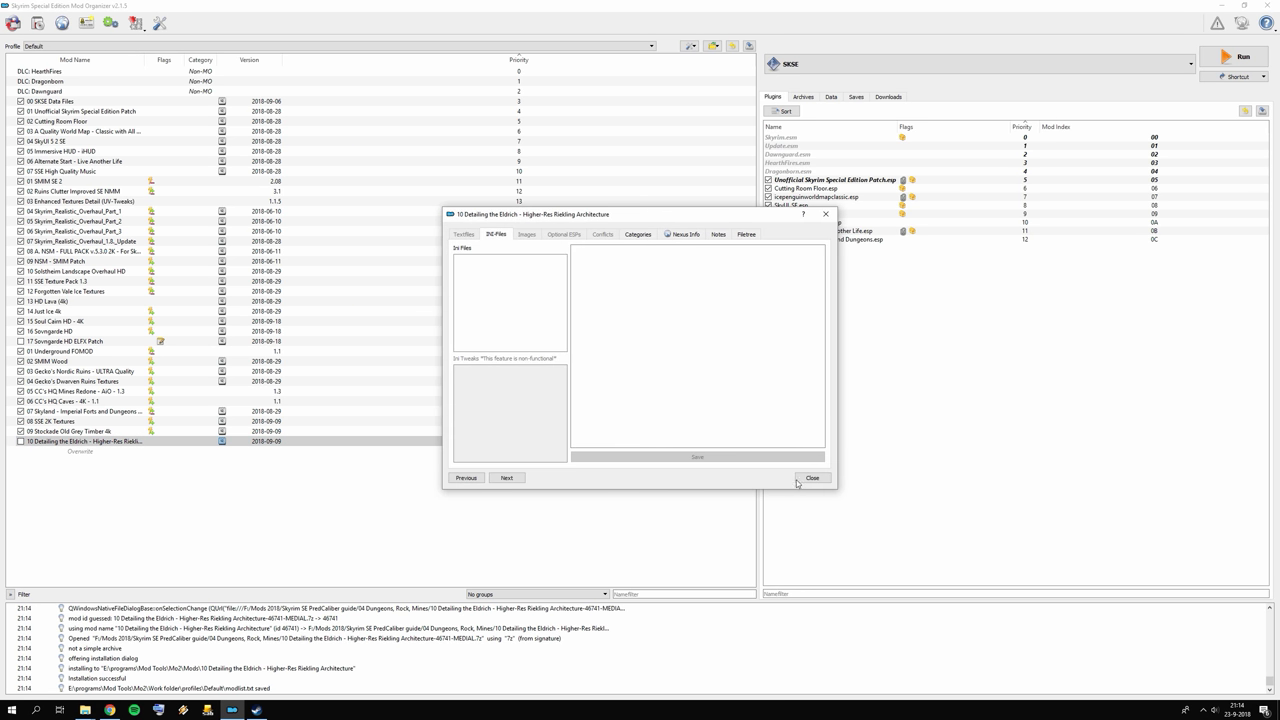
{"action": "left_click", "coordinate": [797, 483]}
{"action": "left_click", "coordinate": [21, 441]}
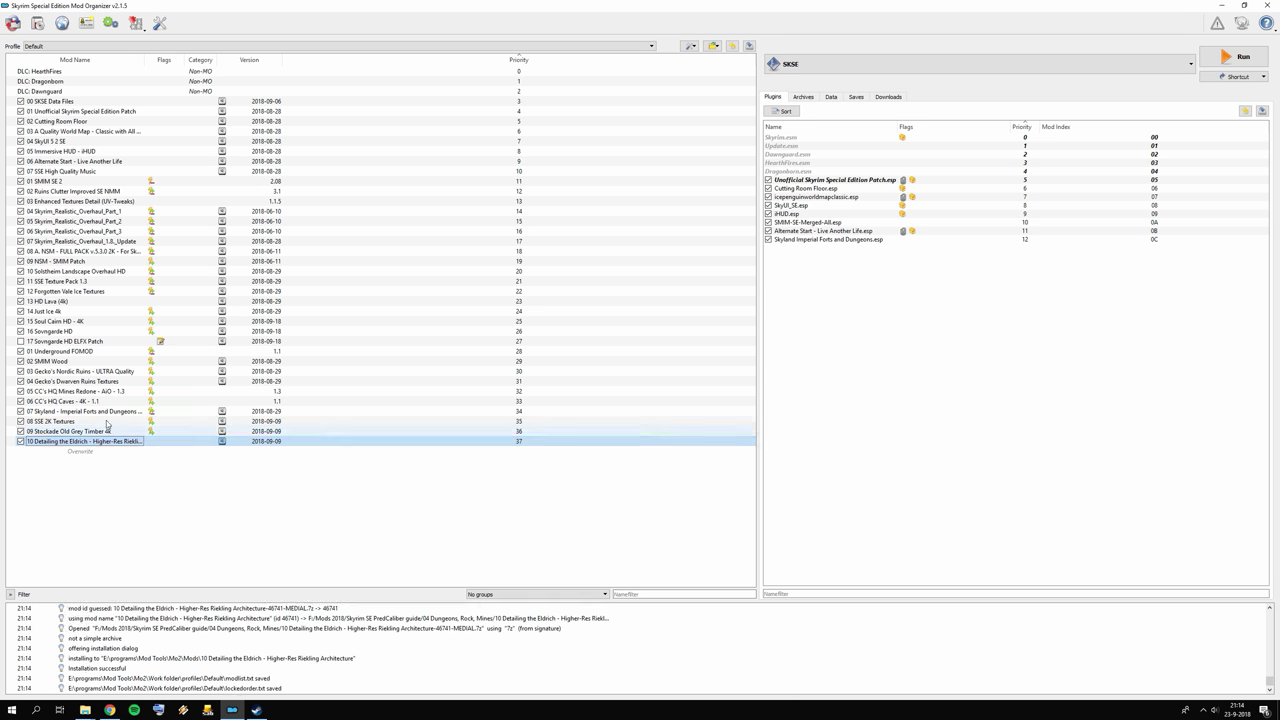
Install the 11 BetterFalmerCaveCeilingGlow archive manually with its Data folder as data directory and enable the mod.
{"action": "left_click", "coordinate": [37, 22]}
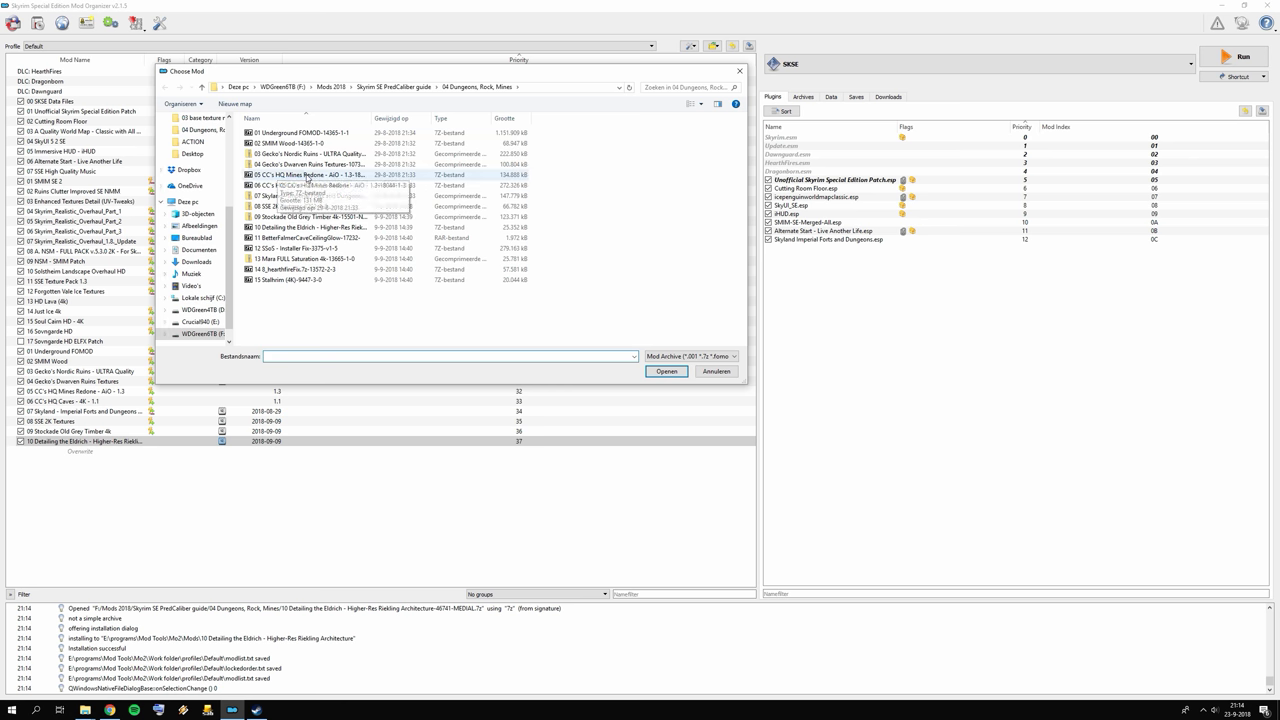
{"action": "double_click", "coordinate": [289, 243]}
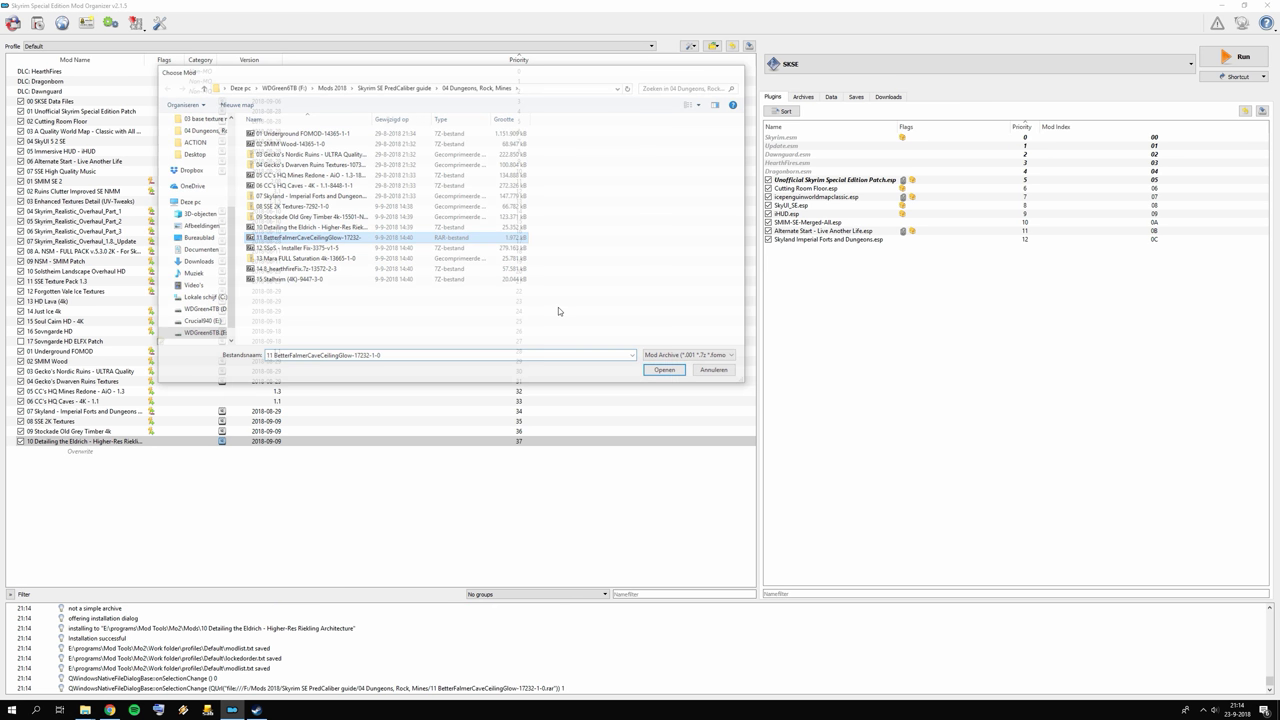
{"action": "left_click", "coordinate": [638, 364]}
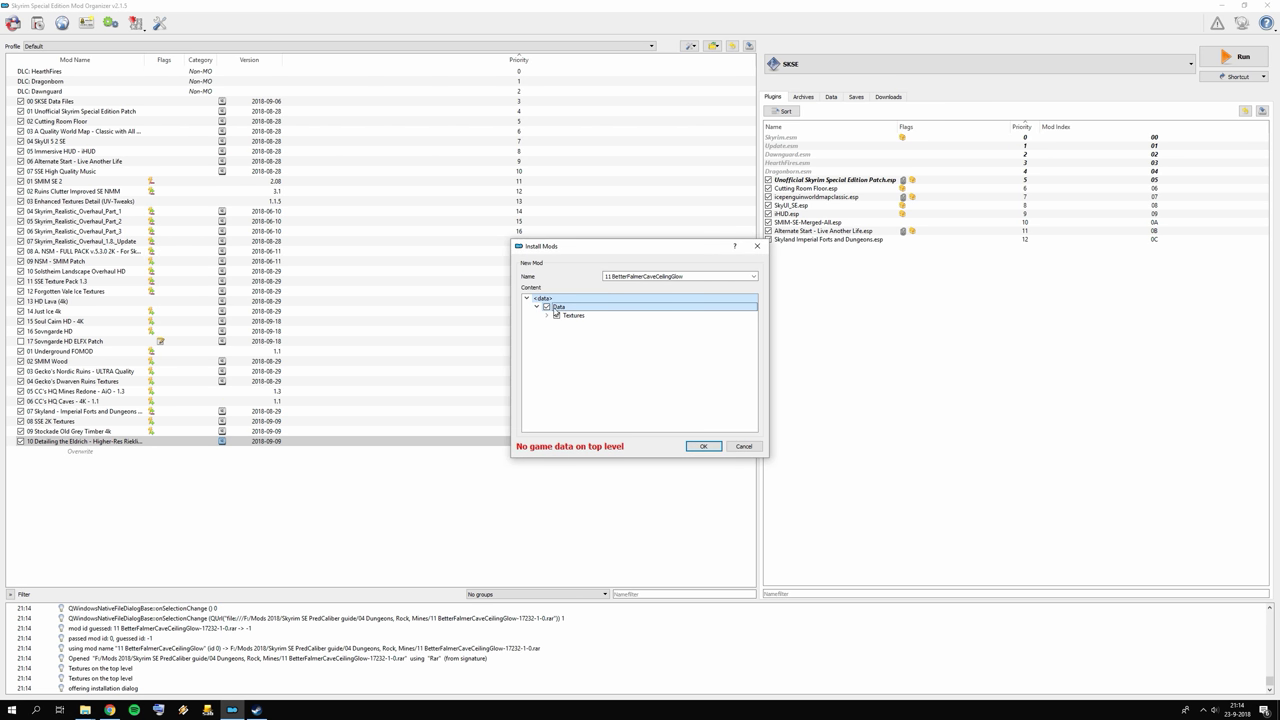
{"action": "right_click", "coordinate": [555, 311]}
{"action": "left_click", "coordinate": [595, 314]}
{"action": "left_click", "coordinate": [703, 446]}
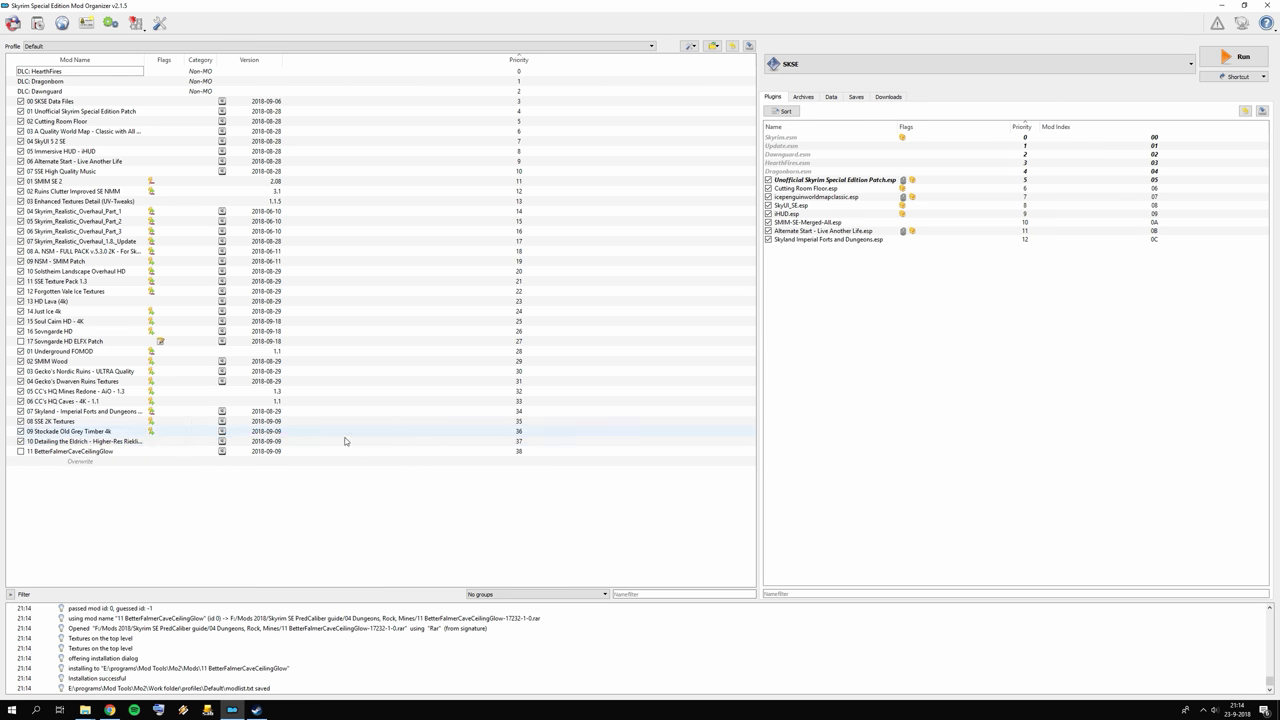
{"action": "left_click", "coordinate": [21, 451]}
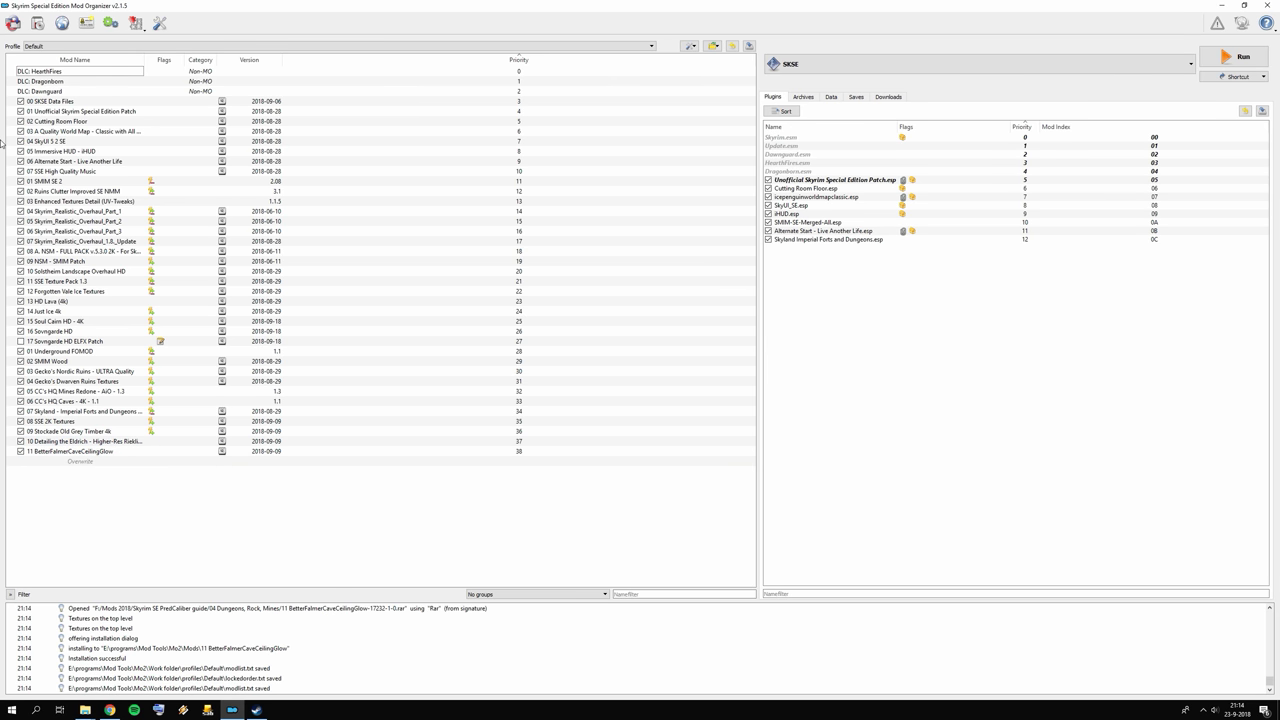
Start installing the 12 SSoS - Installer Fix archive and set the mod name to 12 SSoS - Installer Fix.
{"action": "left_click", "coordinate": [37, 22]}
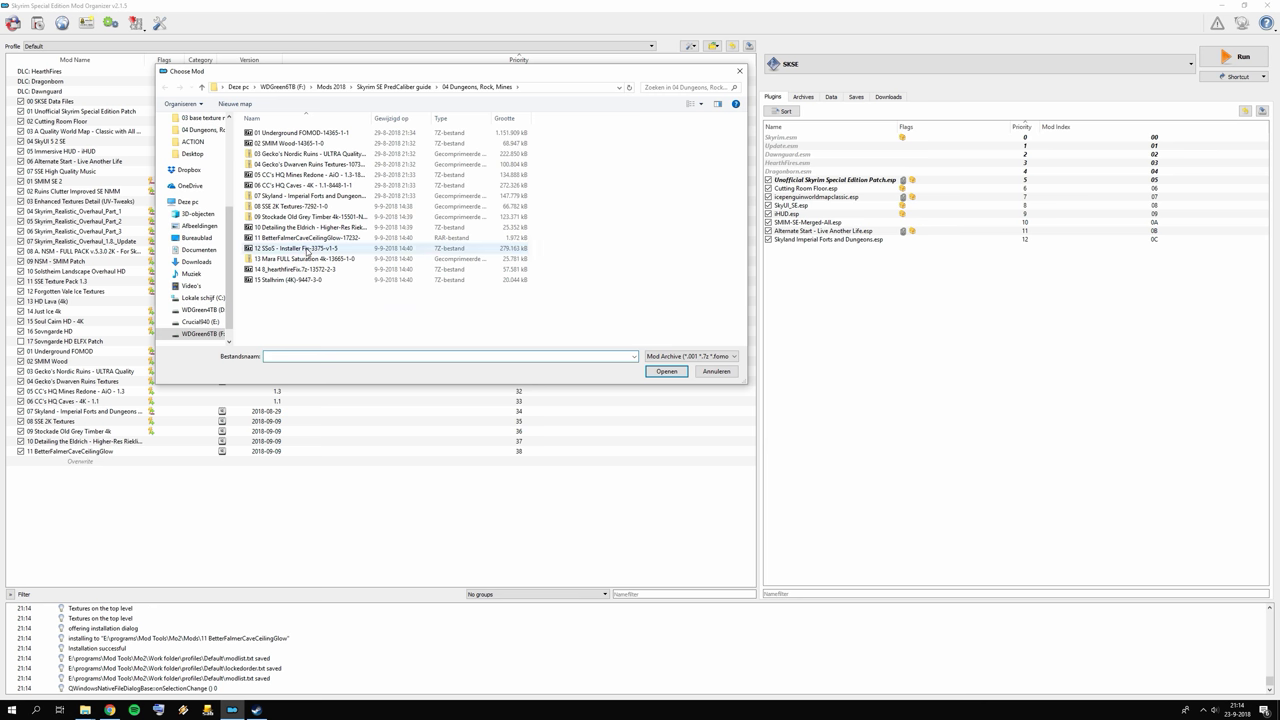
{"action": "left_click", "coordinate": [285, 248]}
{"action": "double_click", "coordinate": [290, 248]}
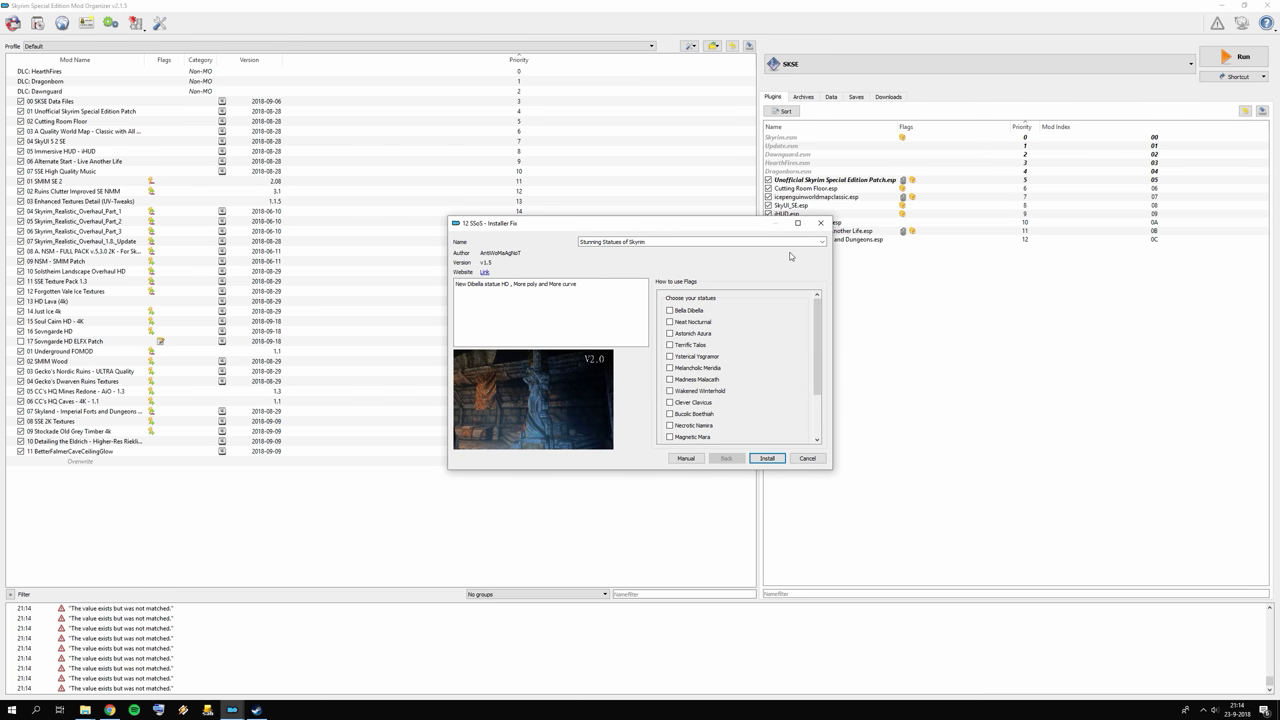
{"action": "left_click", "coordinate": [785, 244]}
{"action": "left_click", "coordinate": [774, 250]}
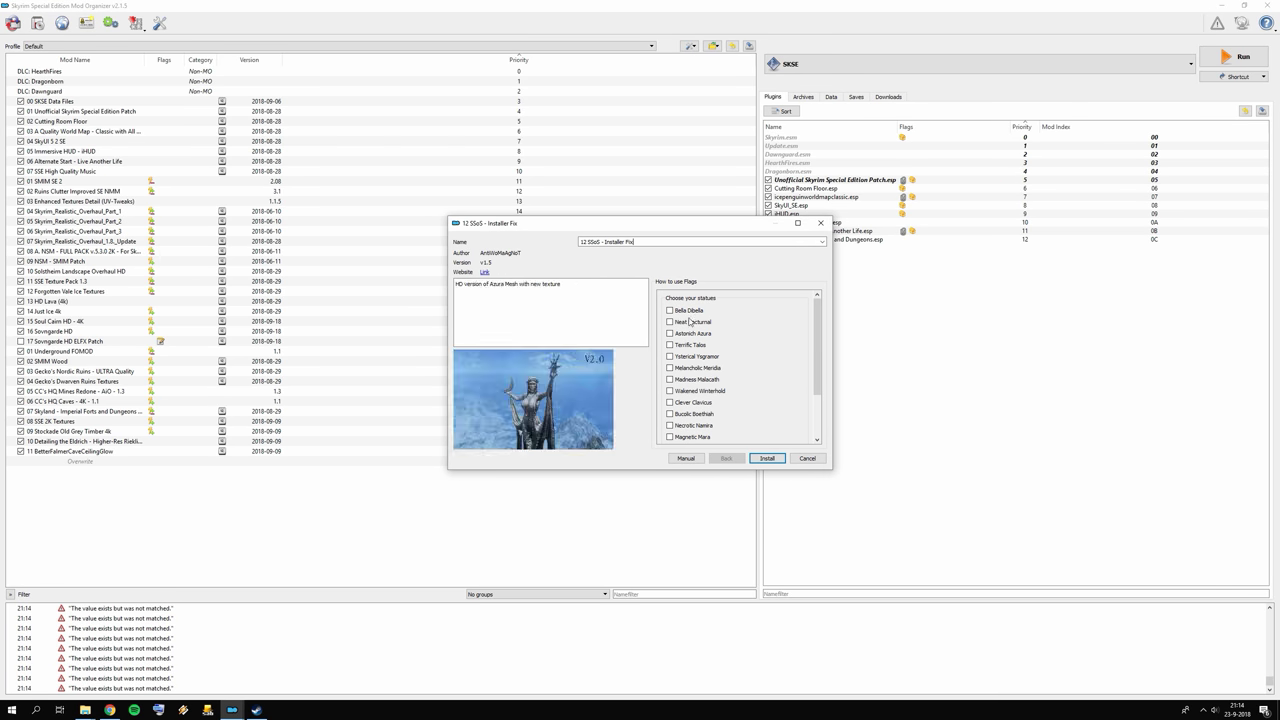
Select every statue in the SSoS installer, from Bella Dibella through Sweet Sovngarde, and continue to the individual statue options.
{"action": "left_click", "coordinate": [670, 311]}
{"action": "left_click", "coordinate": [670, 333]}
{"action": "left_click", "coordinate": [670, 344]}
{"action": "left_click", "coordinate": [670, 356]}
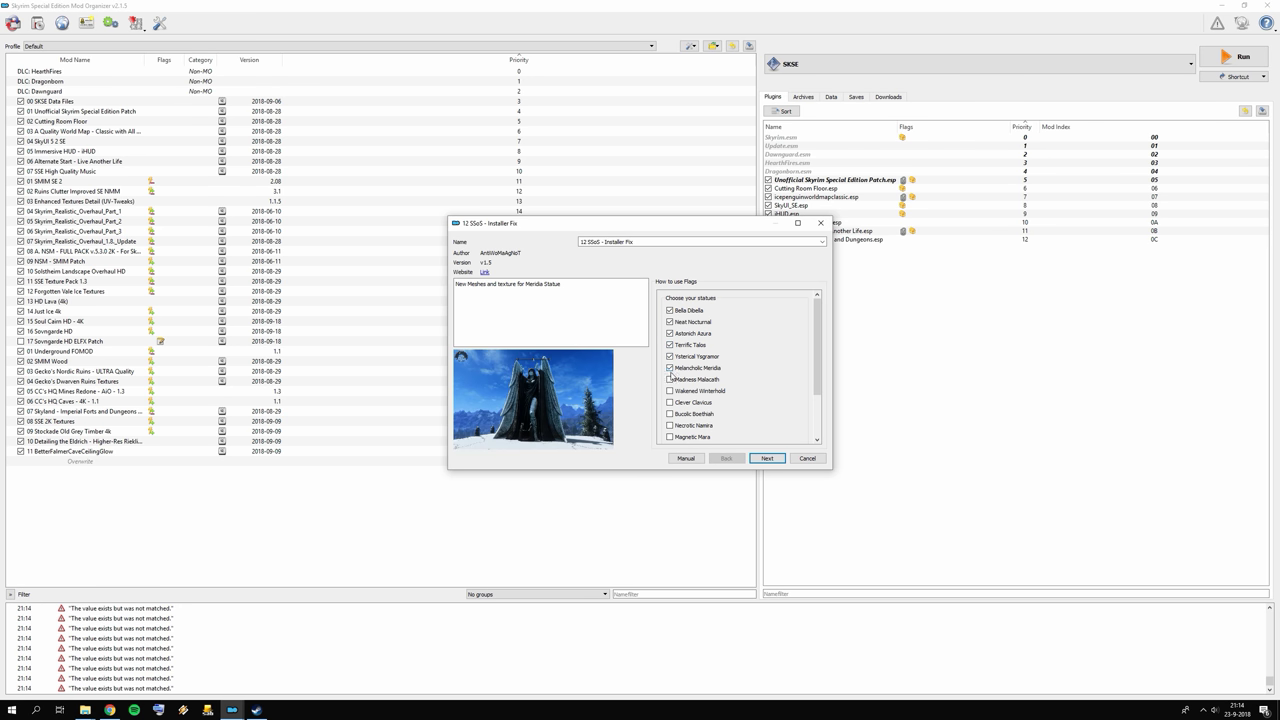
{"action": "left_click", "coordinate": [670, 367]}
{"action": "left_click", "coordinate": [670, 379]}
{"action": "left_click", "coordinate": [670, 390]}
{"action": "left_click", "coordinate": [670, 402]}
{"action": "left_click", "coordinate": [670, 413]}
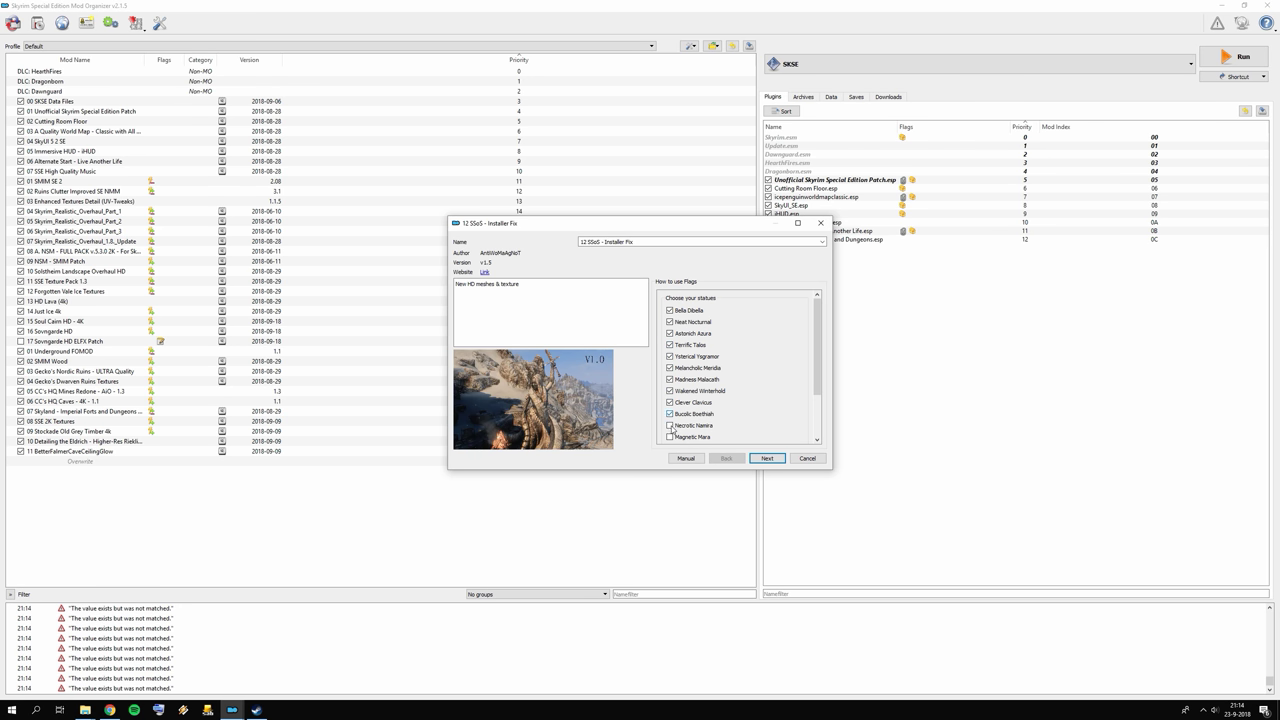
{"action": "left_click", "coordinate": [670, 425]}
{"action": "left_click", "coordinate": [670, 437]}
{"action": "scroll", "coordinate": [670, 437], "scroll_direction": "down", "scroll_amount": 2}
{"action": "left_click", "coordinate": [670, 384]}
{"action": "left_click", "coordinate": [670, 395]}
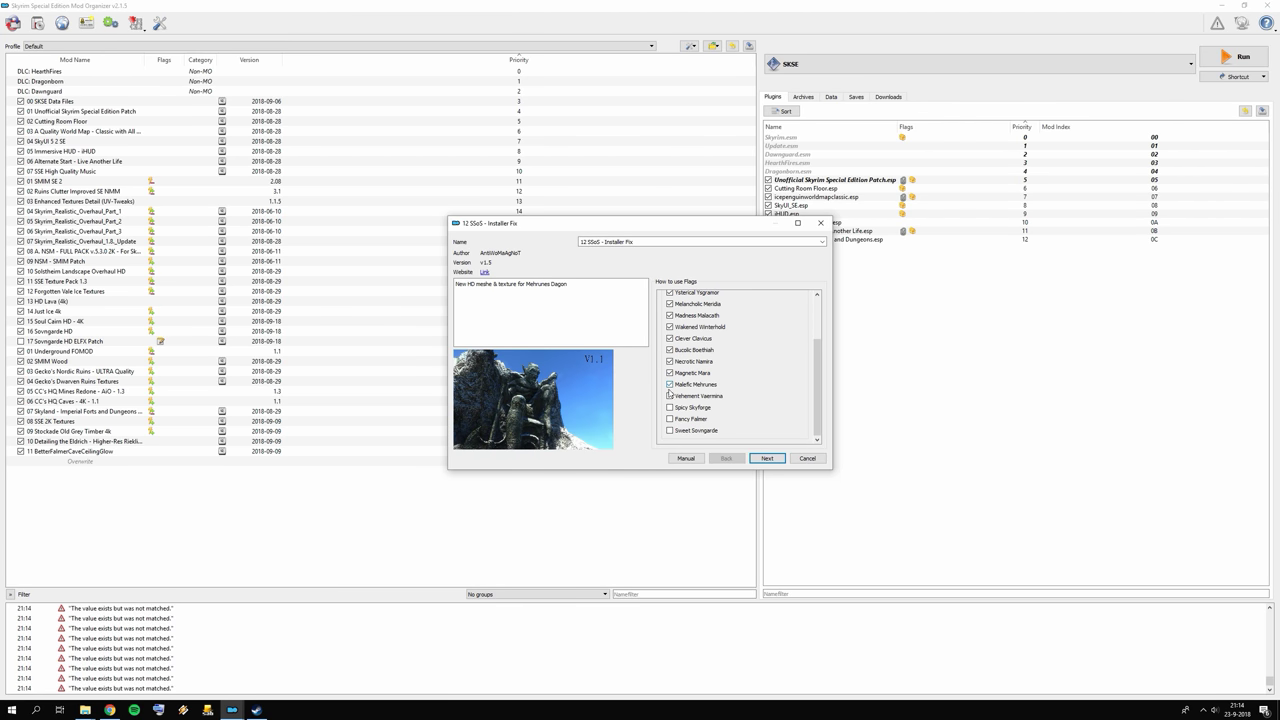
{"action": "left_click", "coordinate": [670, 407]}
{"action": "left_click", "coordinate": [670, 418]}
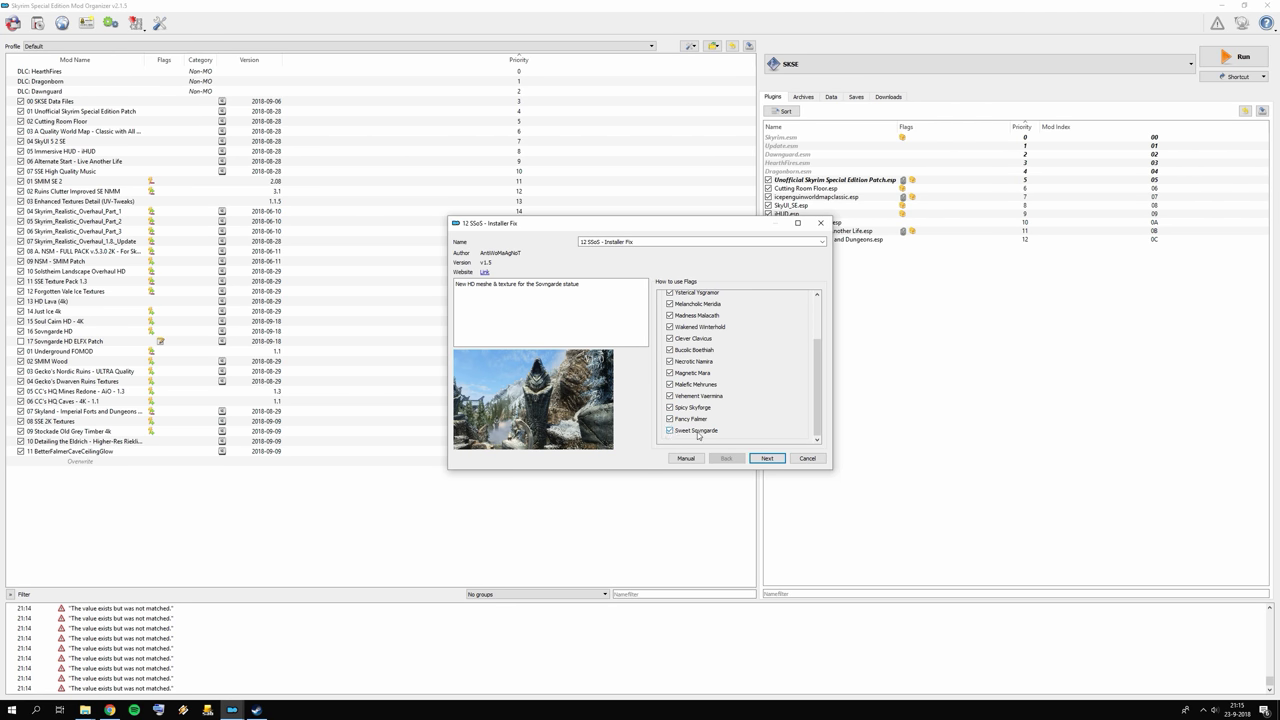
{"action": "left_click", "coordinate": [766, 458]}
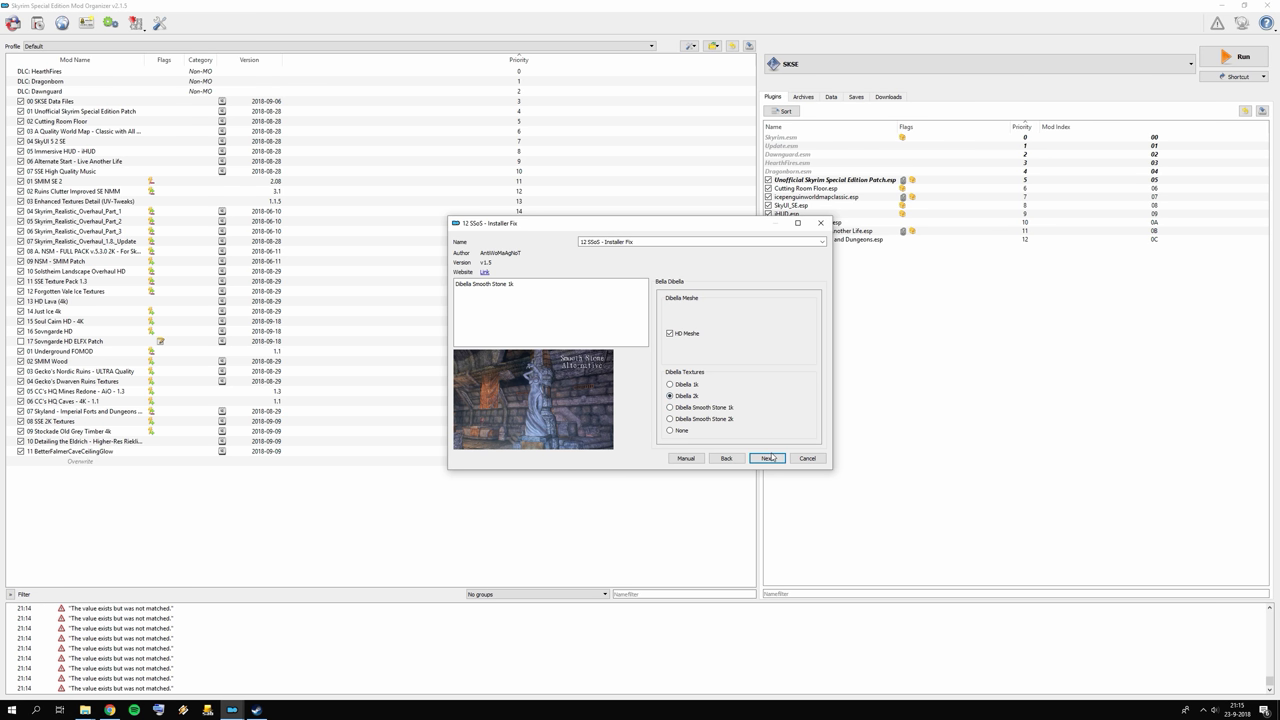
Choose the HD meshes with 2k textures for the Dibella, Nocturnal and Azura statues.
{"action": "key", "text": "Return"}
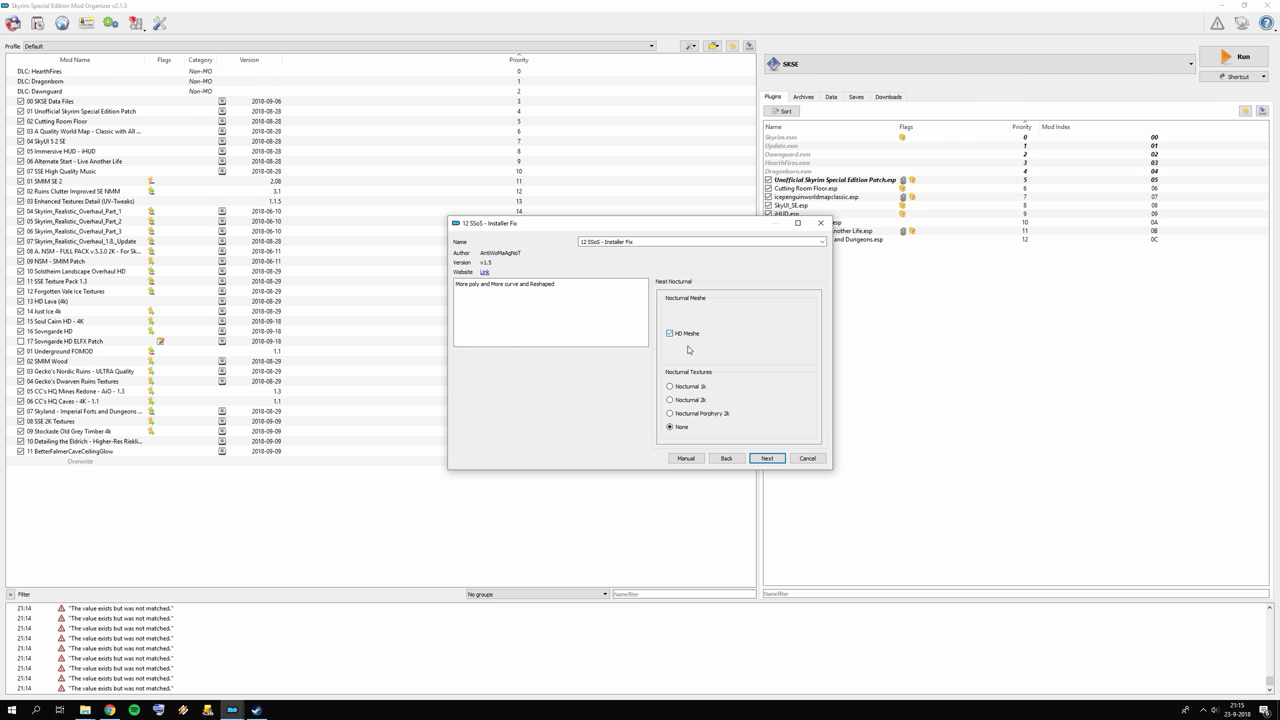
{"action": "left_click", "coordinate": [685, 401]}
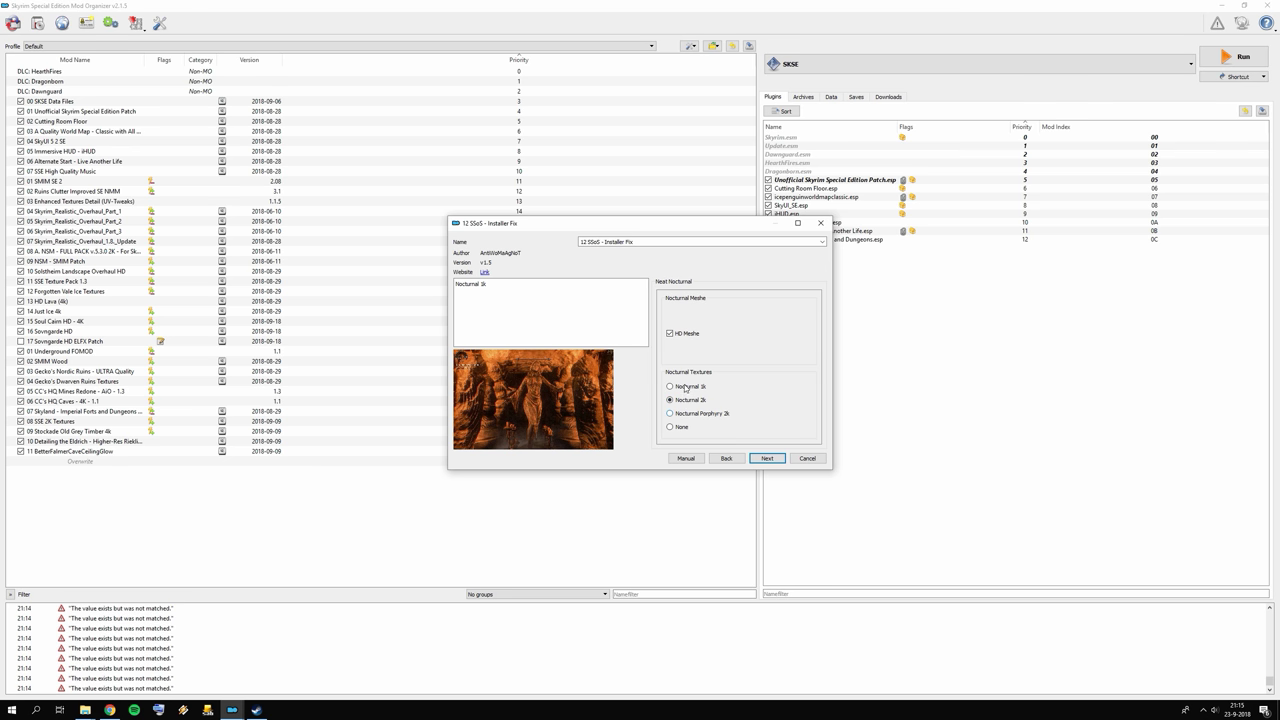
{"action": "left_click", "coordinate": [766, 458]}
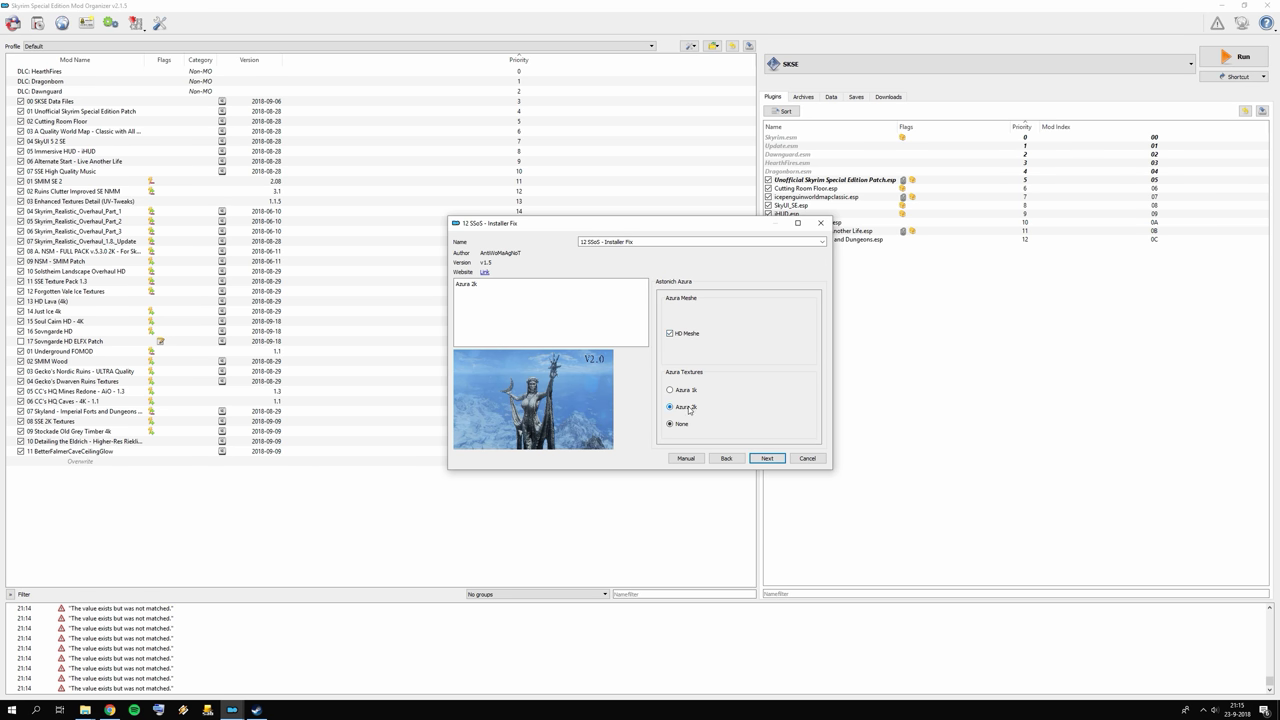
{"action": "left_click", "coordinate": [755, 461]}
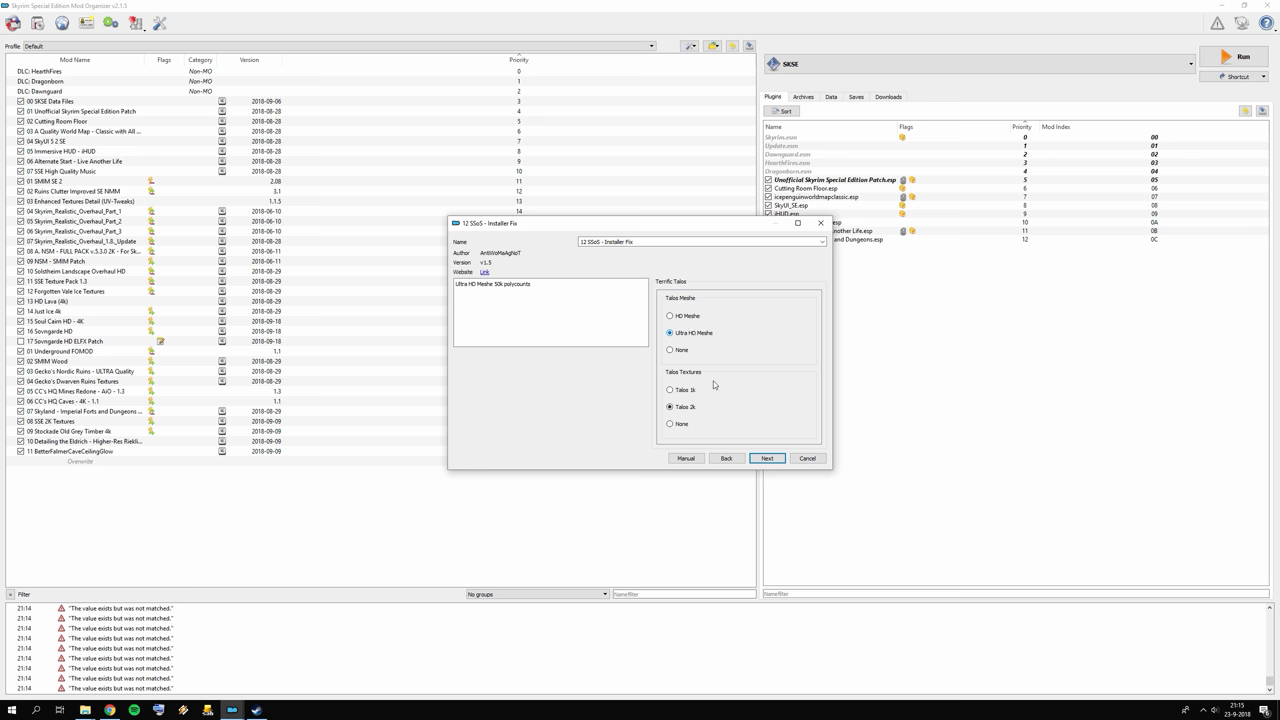
Choose the Ultra HD mesh with 2k texture for Talos, the HD mesh with 2k texture for Ysgramor, and the HD mesh for Meridia.
{"action": "left_click", "coordinate": [689, 332]}
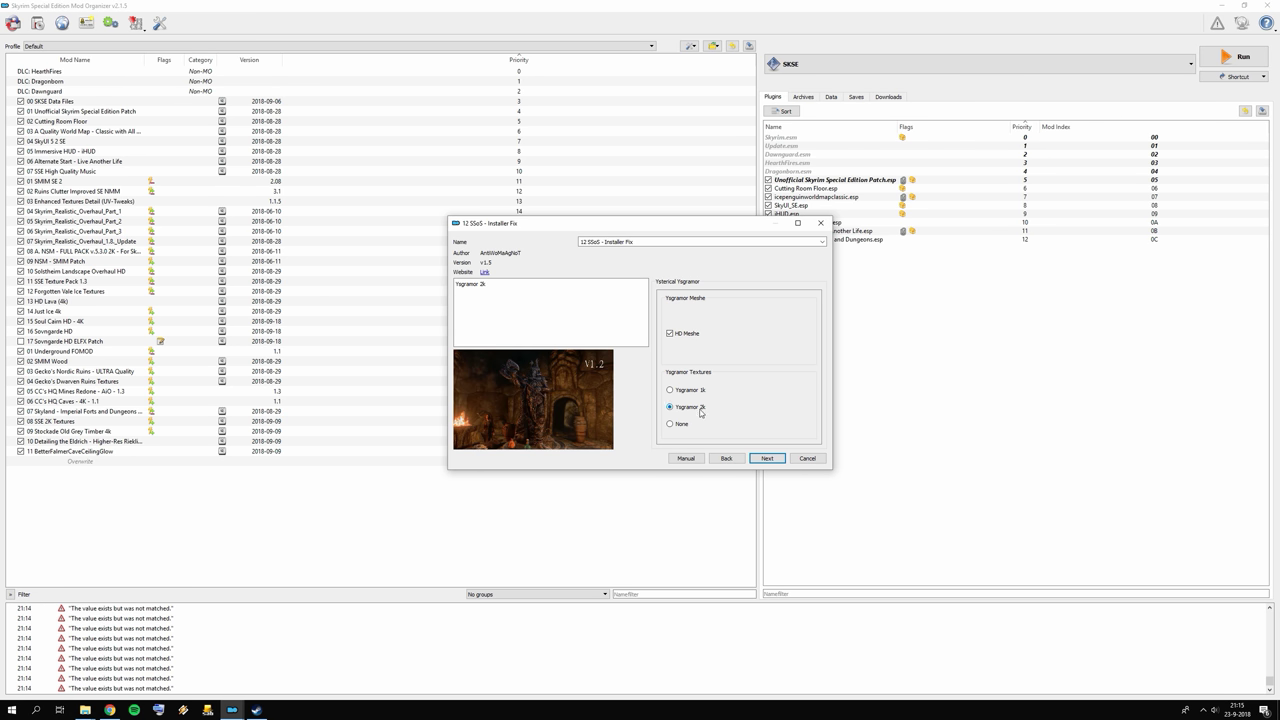
{"action": "left_click", "coordinate": [766, 458]}
{"action": "left_click", "coordinate": [690, 328]}
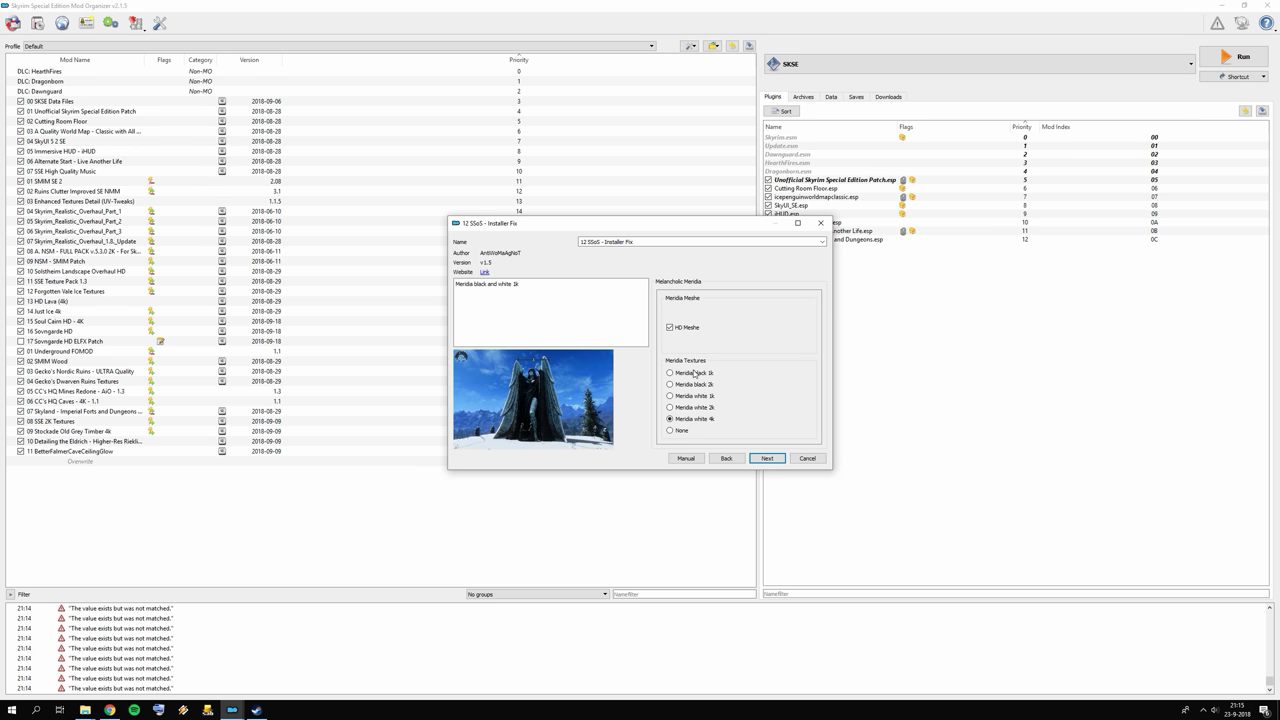
{"action": "left_click", "coordinate": [764, 458]}
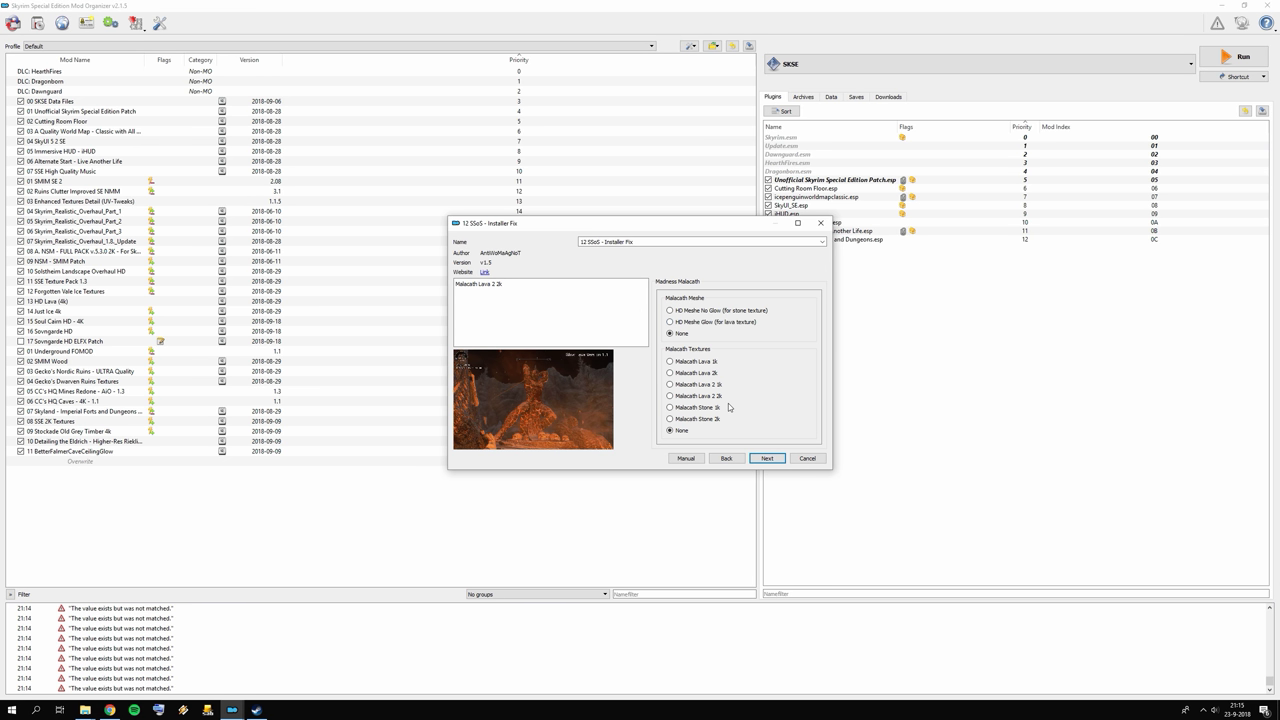
Choose the HD Meshe No Glow (for stone texture) option for the Malacath statue and continue.
{"action": "left_click", "coordinate": [692, 322]}
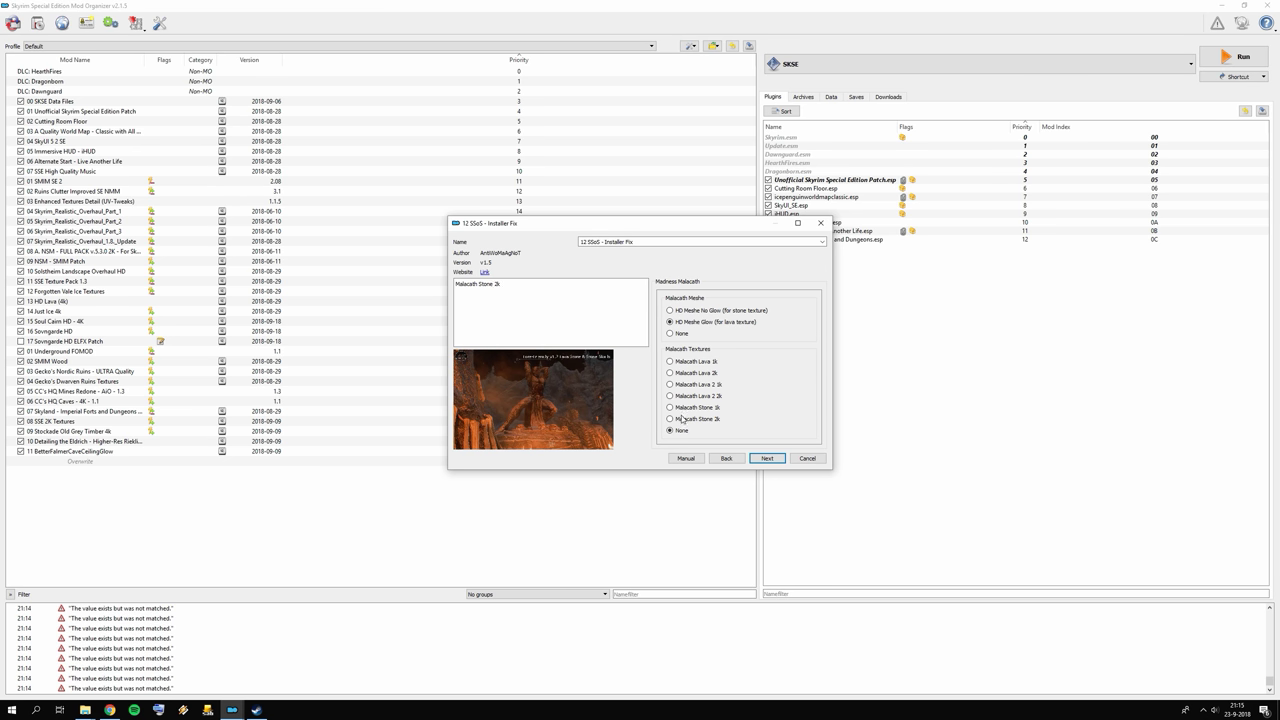
{"action": "left_click", "coordinate": [716, 311]}
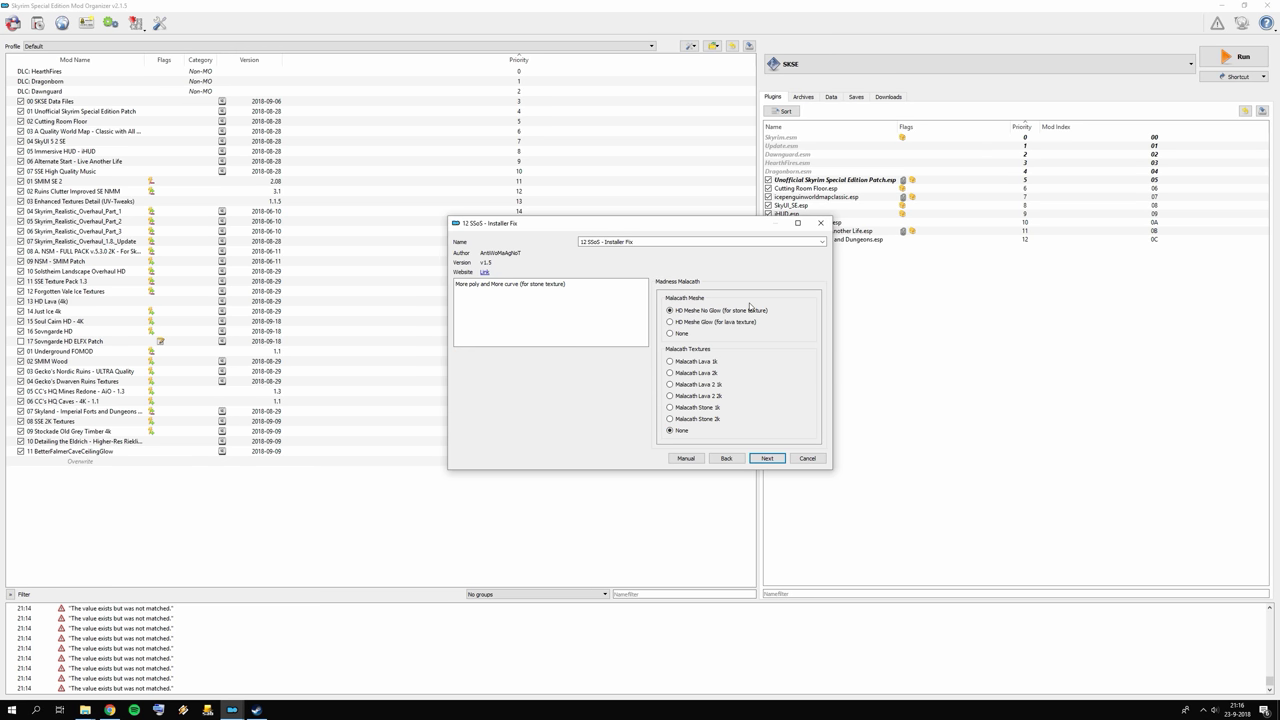
{"action": "left_click", "coordinate": [767, 459]}
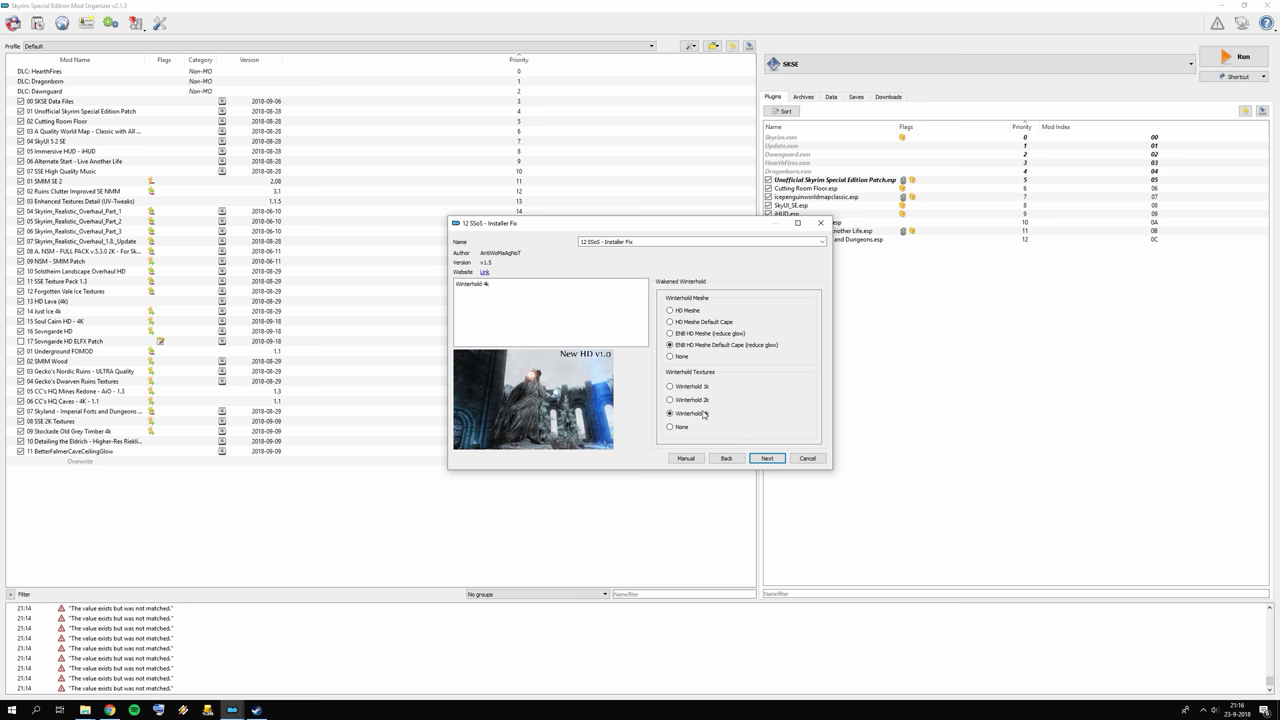
Choose the ENB HD default-cape mesh with 4k texture for Winterhold, the HD default-mask mesh for Clavicus, and HD mesh with 4k texture for Boethiah.
{"action": "left_click", "coordinate": [766, 458]}
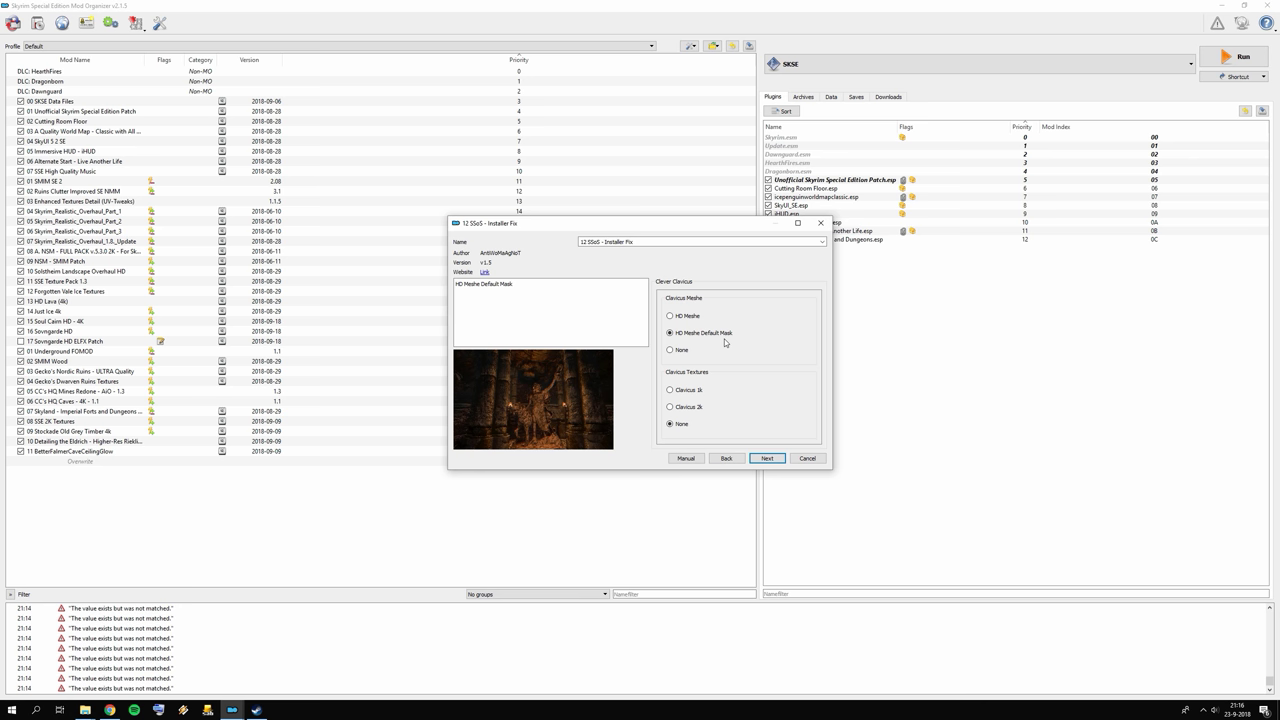
{"action": "left_click", "coordinate": [766, 458]}
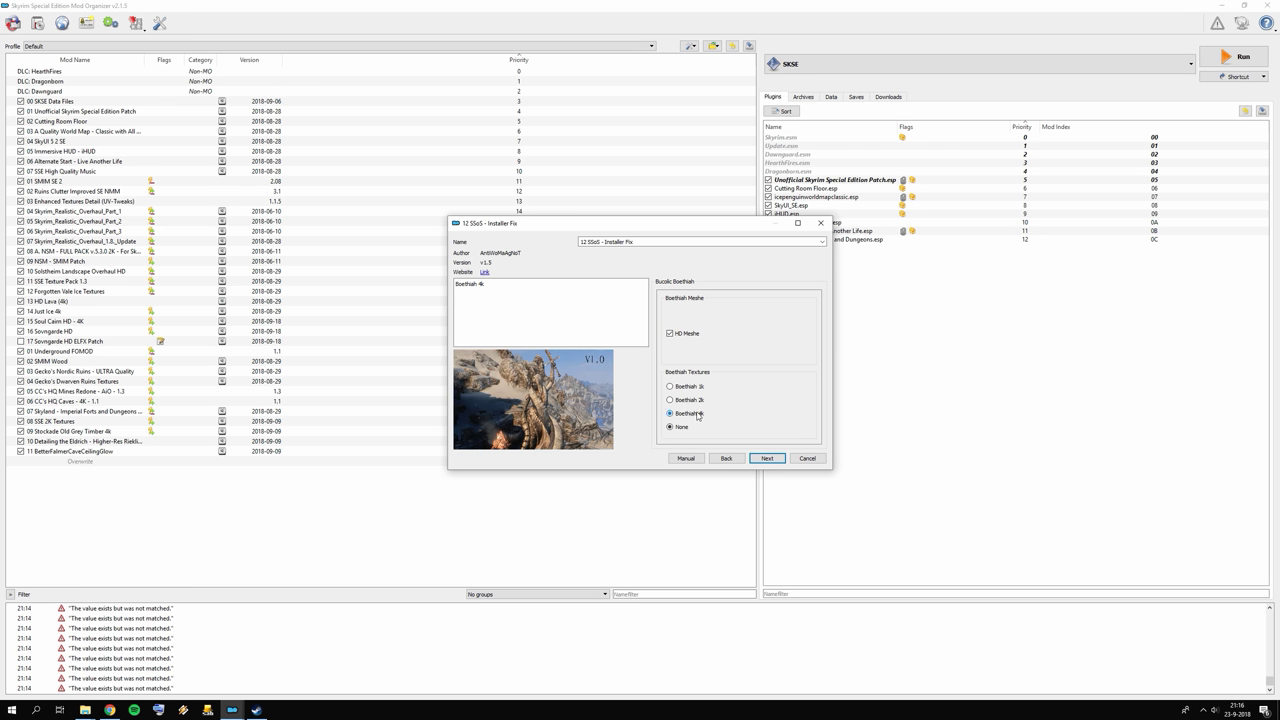
{"action": "left_click", "coordinate": [766, 458]}
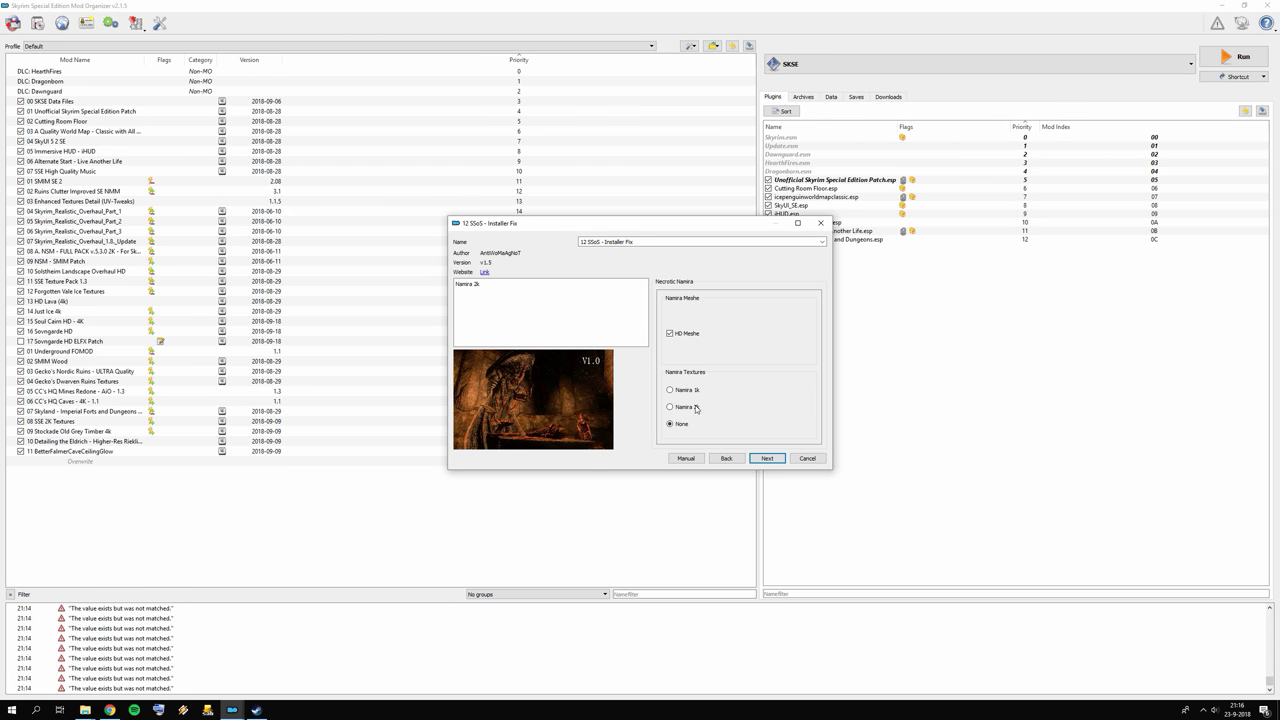
Choose the HD meshes for Namira, Mara, Mehrunes and Vaermina, with the Mehrunes Black 2k texture.
{"action": "left_click", "coordinate": [766, 458]}
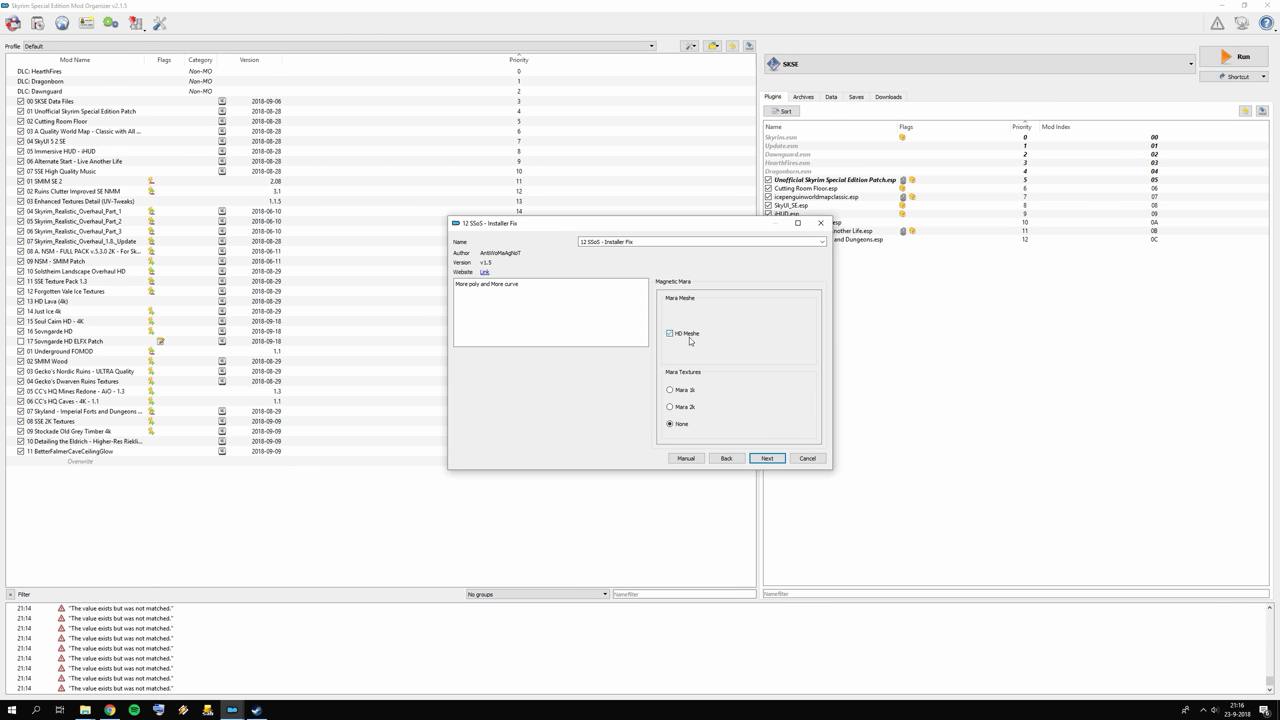
{"action": "left_click", "coordinate": [762, 456]}
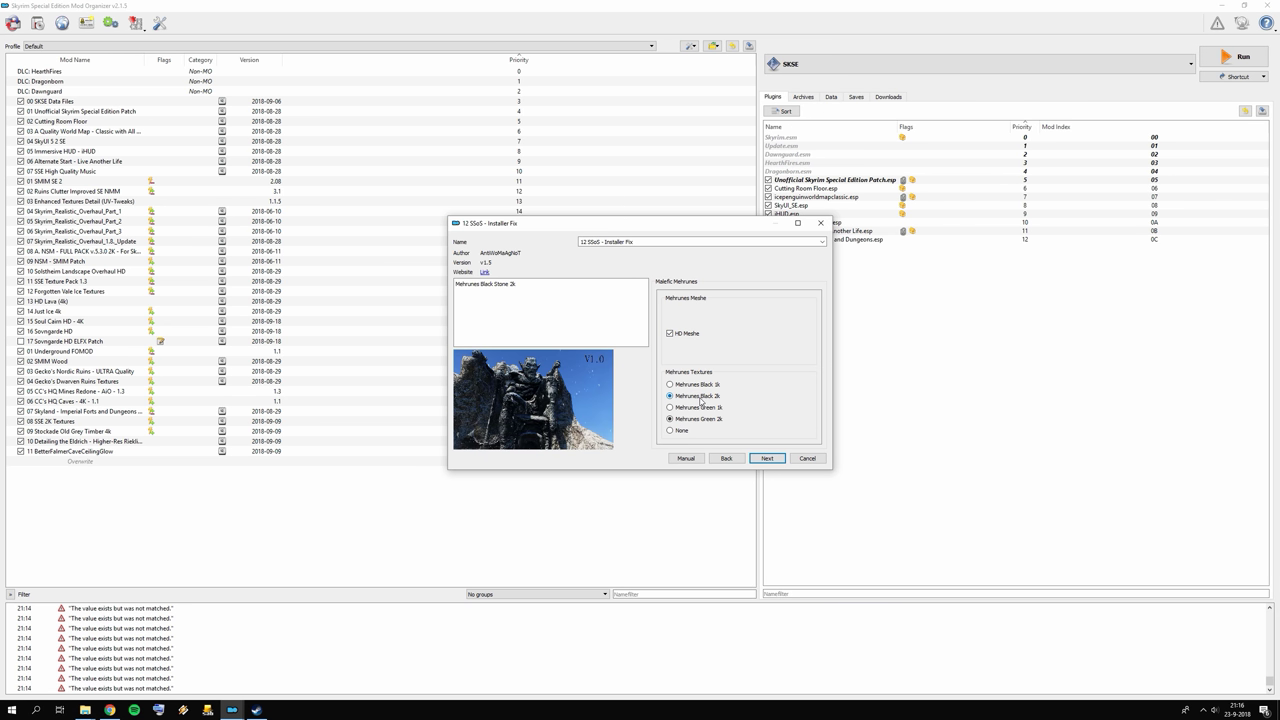
{"action": "left_click", "coordinate": [767, 458]}
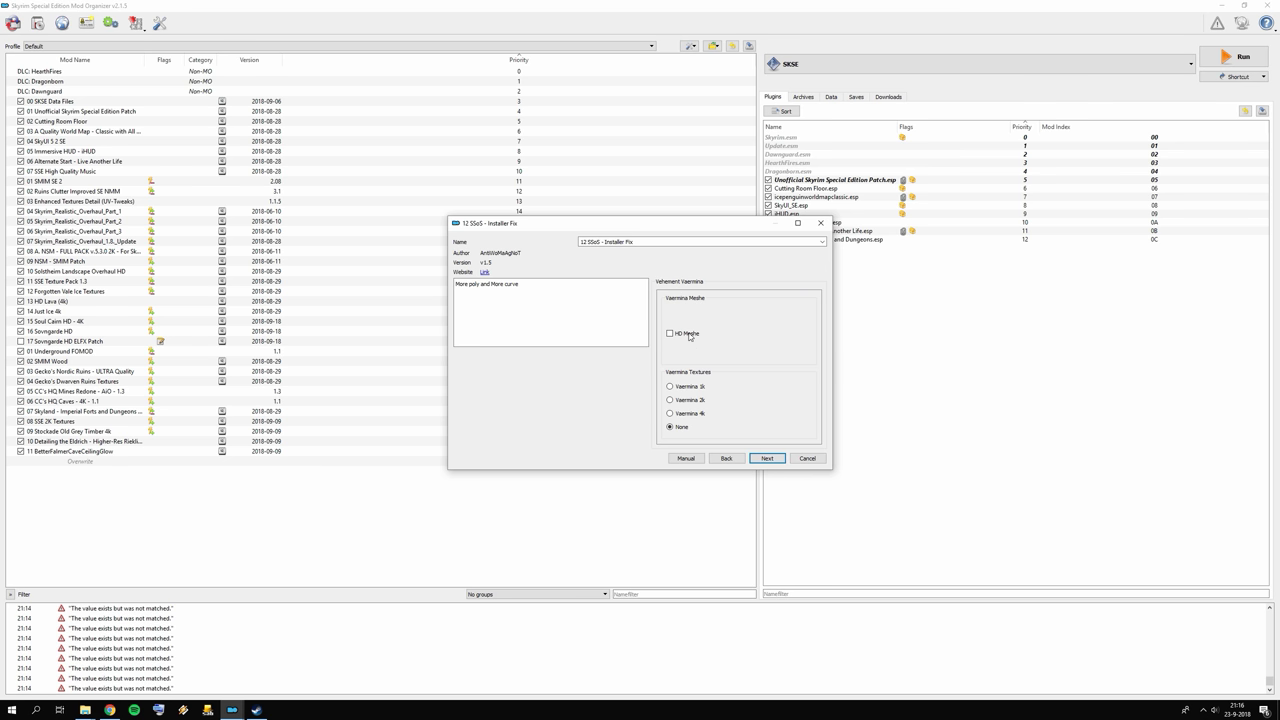
{"action": "left_click", "coordinate": [688, 336]}
{"action": "left_click", "coordinate": [767, 458]}
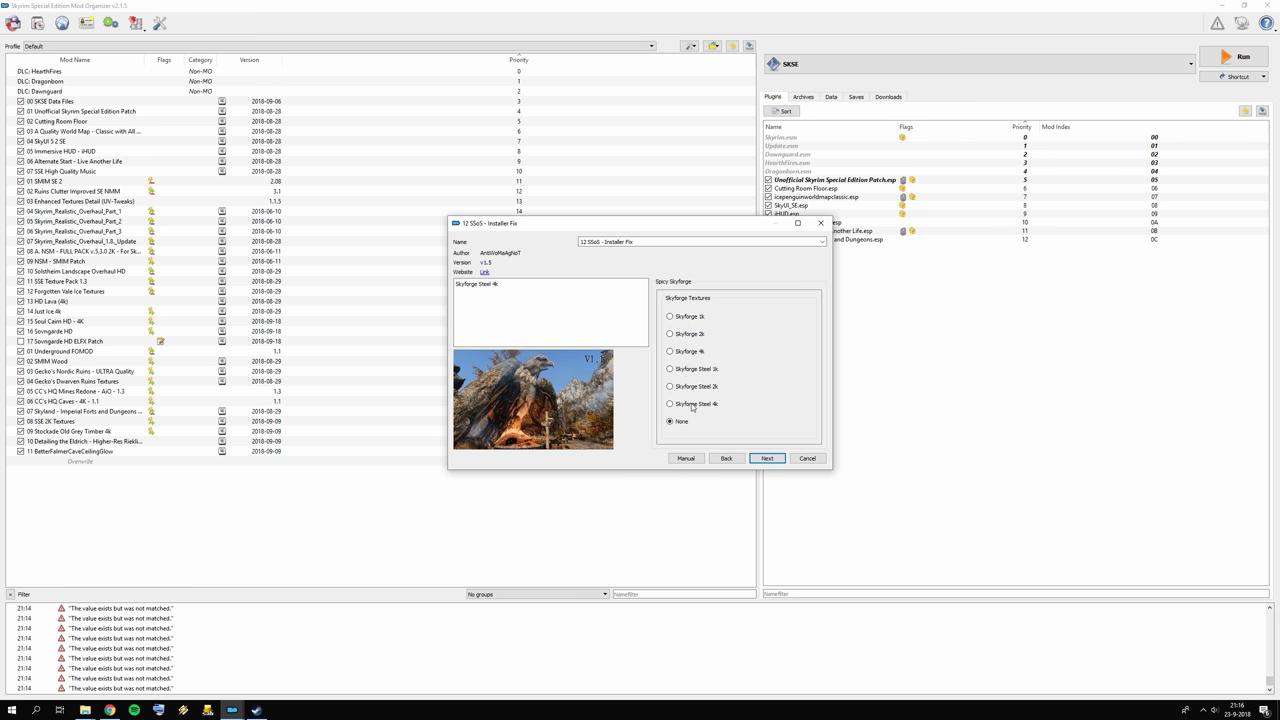
Complete the Skyforge, Falmer and Sovngarde options with HD meshes for the latter two, install 12 SSoS - Installer Fix, and enable the mod.
{"action": "left_click", "coordinate": [767, 458]}
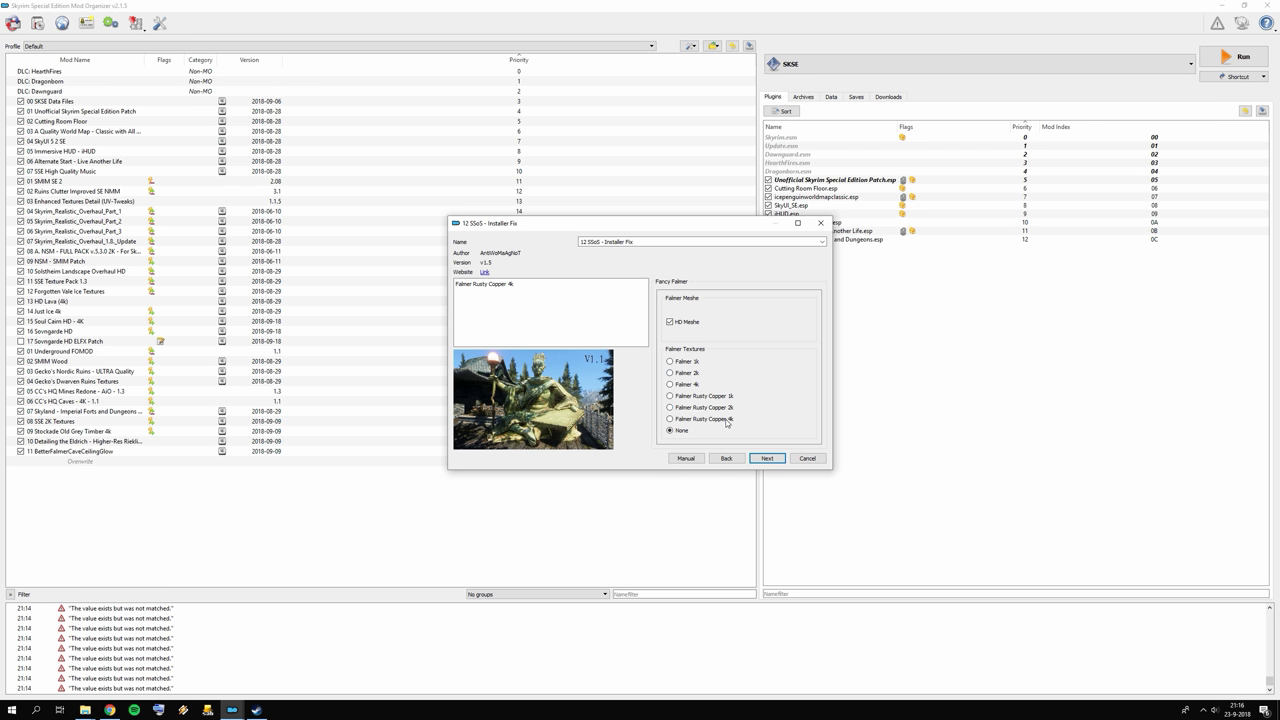
{"action": "left_click", "coordinate": [767, 458]}
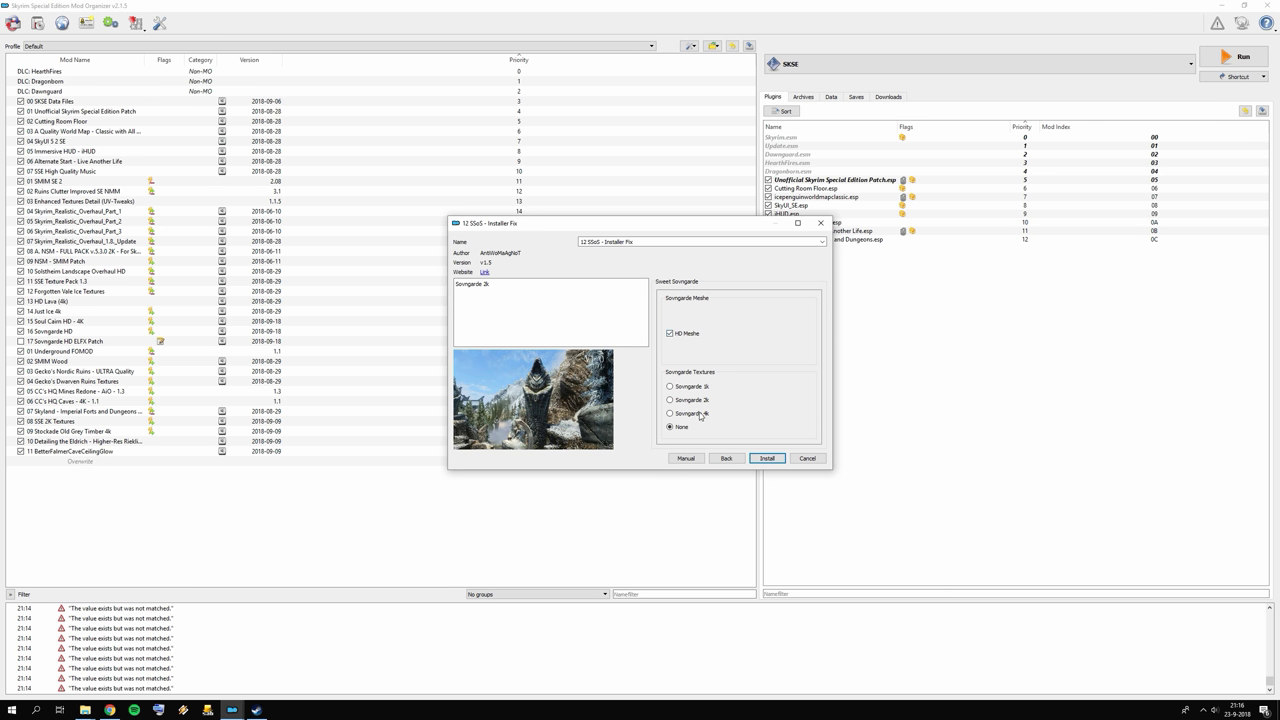
{"action": "left_click", "coordinate": [766, 458]}
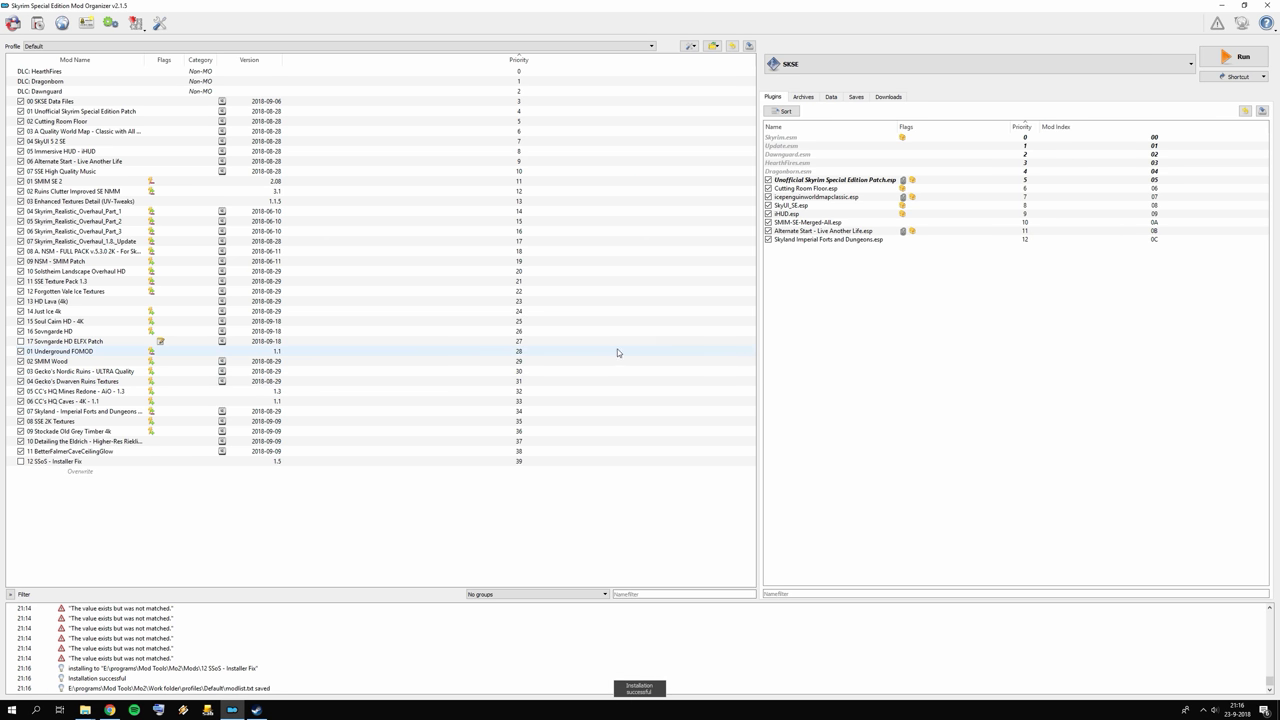
{"action": "left_click", "coordinate": [21, 462]}
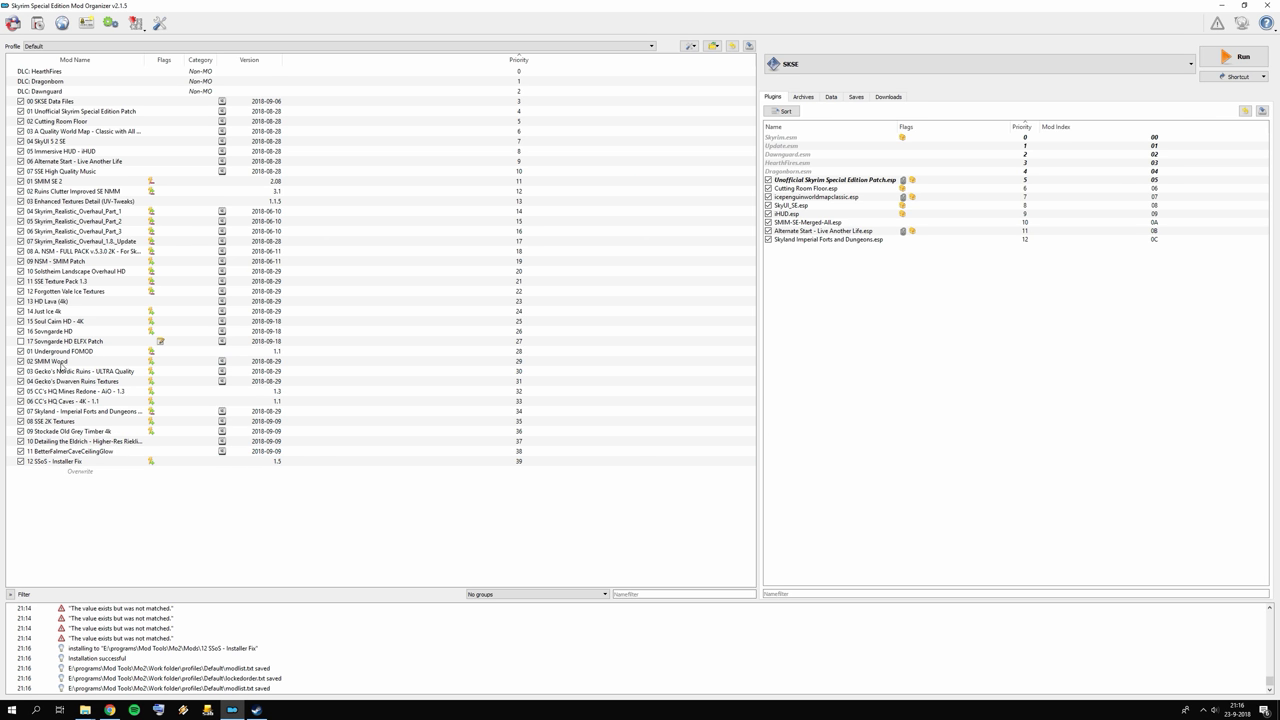
Install the 13 Mara FULL Saturation 4k archive manually with its Data folder as data directory and enable the mod.
{"action": "left_click", "coordinate": [37, 23]}
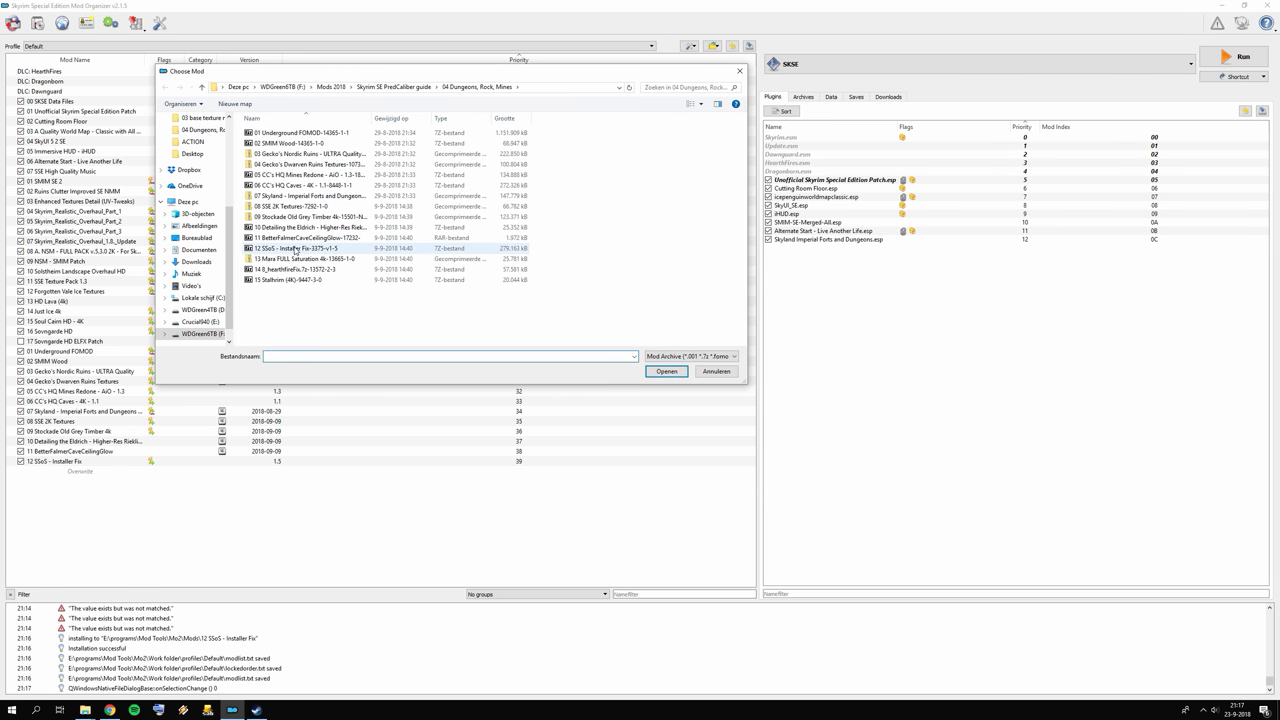
{"action": "double_click", "coordinate": [295, 258]}
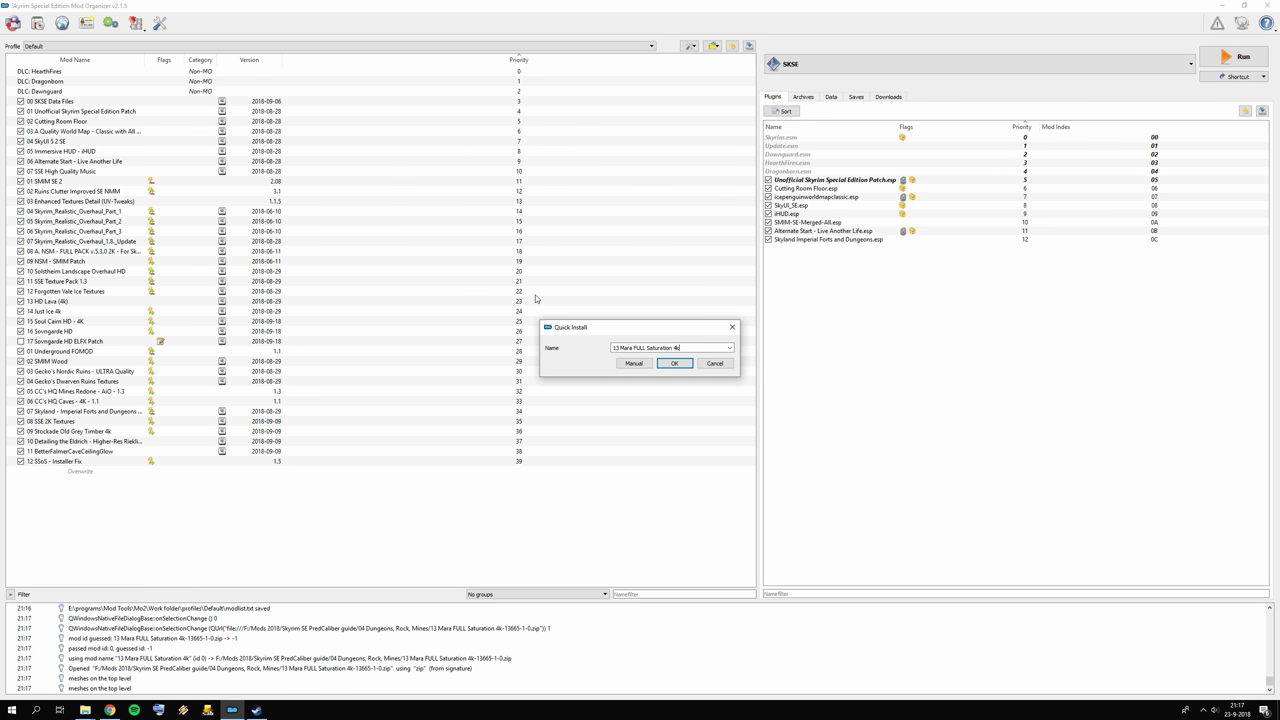
{"action": "left_click", "coordinate": [634, 363]}
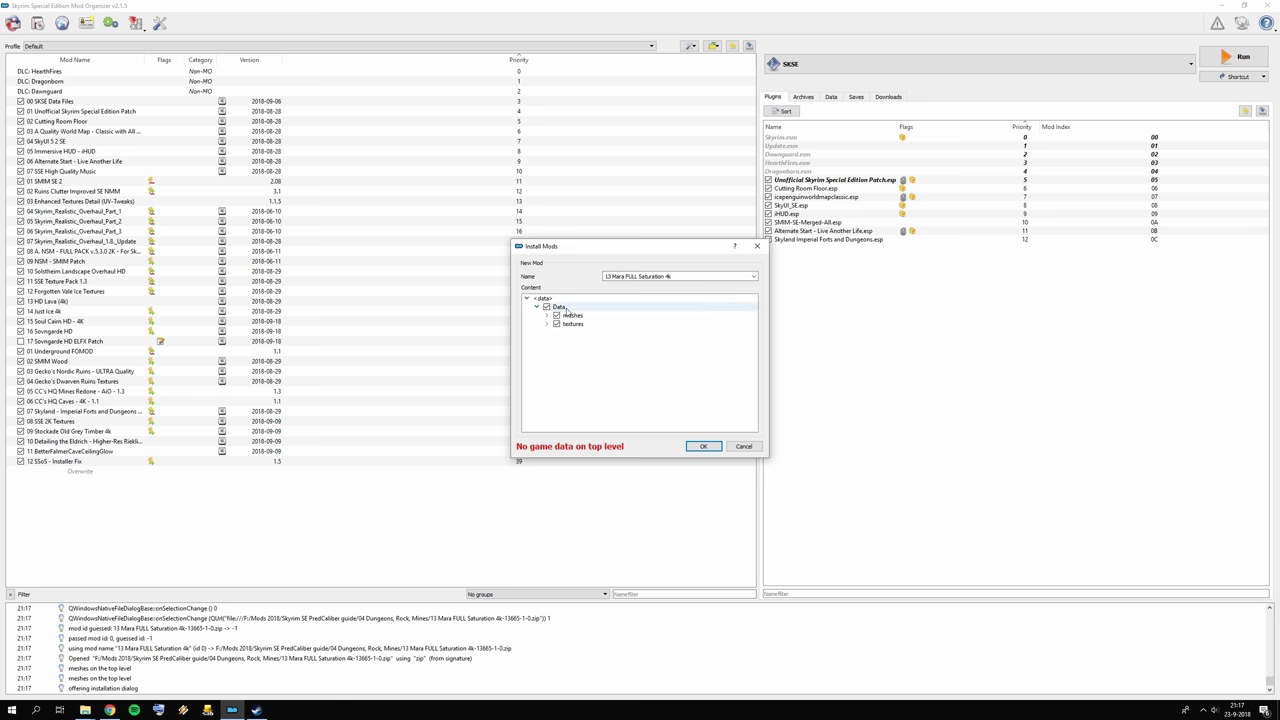
{"action": "right_click", "coordinate": [556, 308]}
{"action": "left_click", "coordinate": [605, 316]}
{"action": "left_click", "coordinate": [704, 445]}
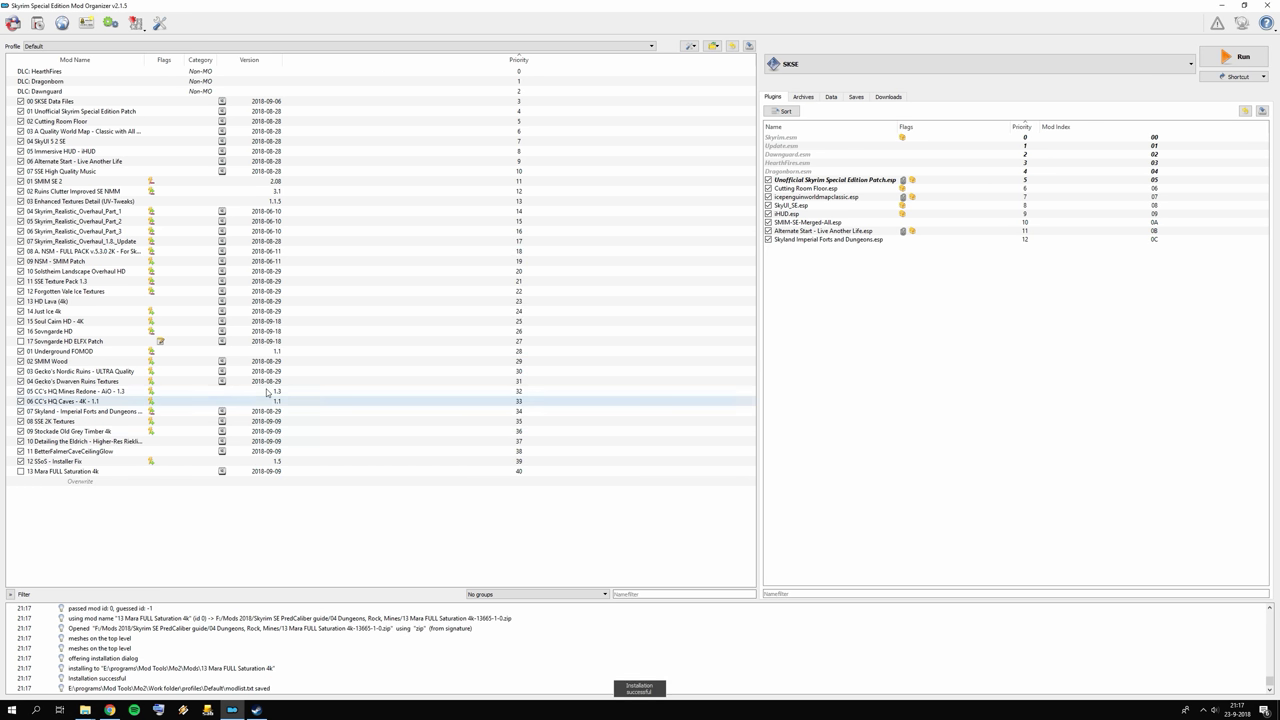
{"action": "left_click", "coordinate": [21, 471]}
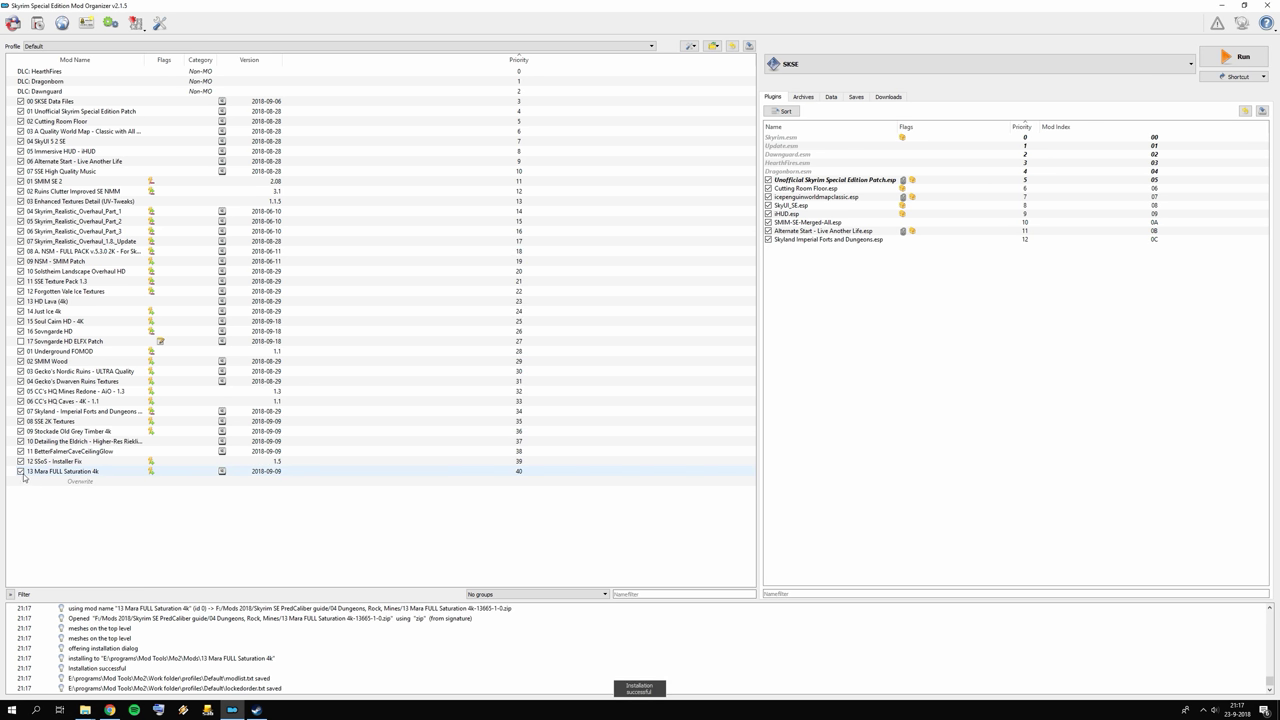
Start installing the 14 8_hearthfireFix archive and preview the Golden Bormahu option for the Akatosh shrine.
{"action": "left_click", "coordinate": [37, 22]}
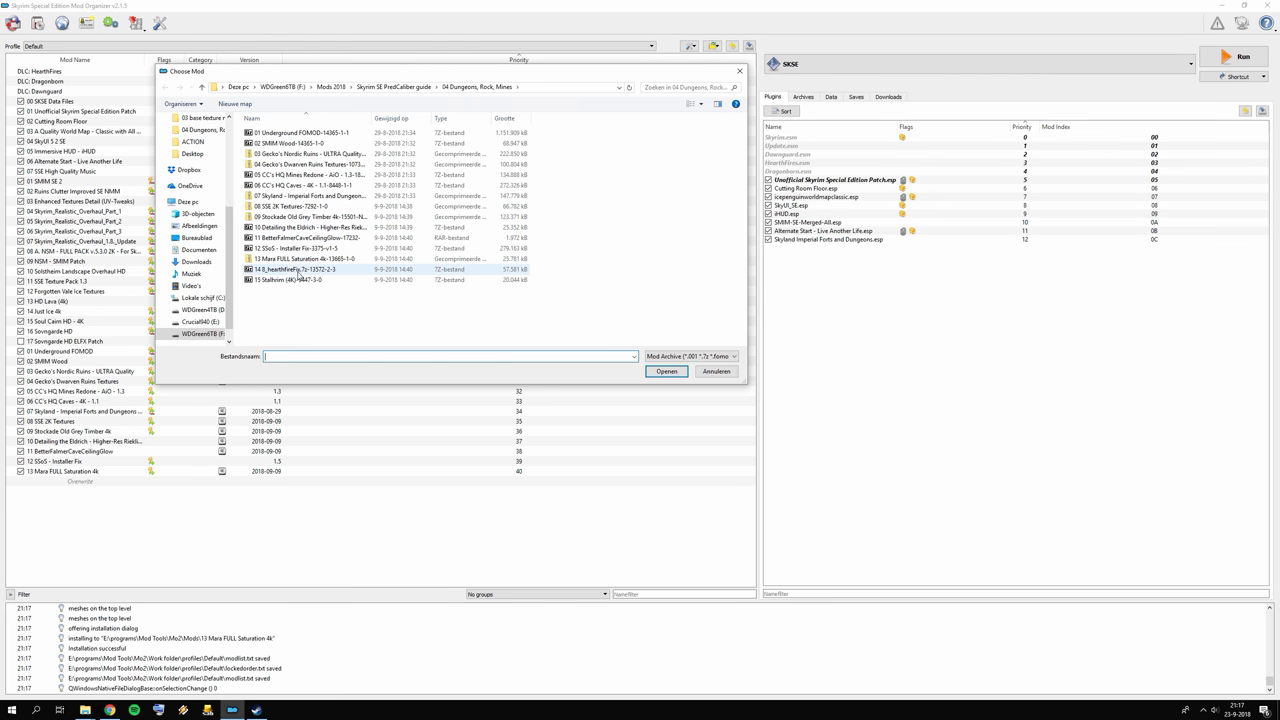
{"action": "double_click", "coordinate": [298, 271]}
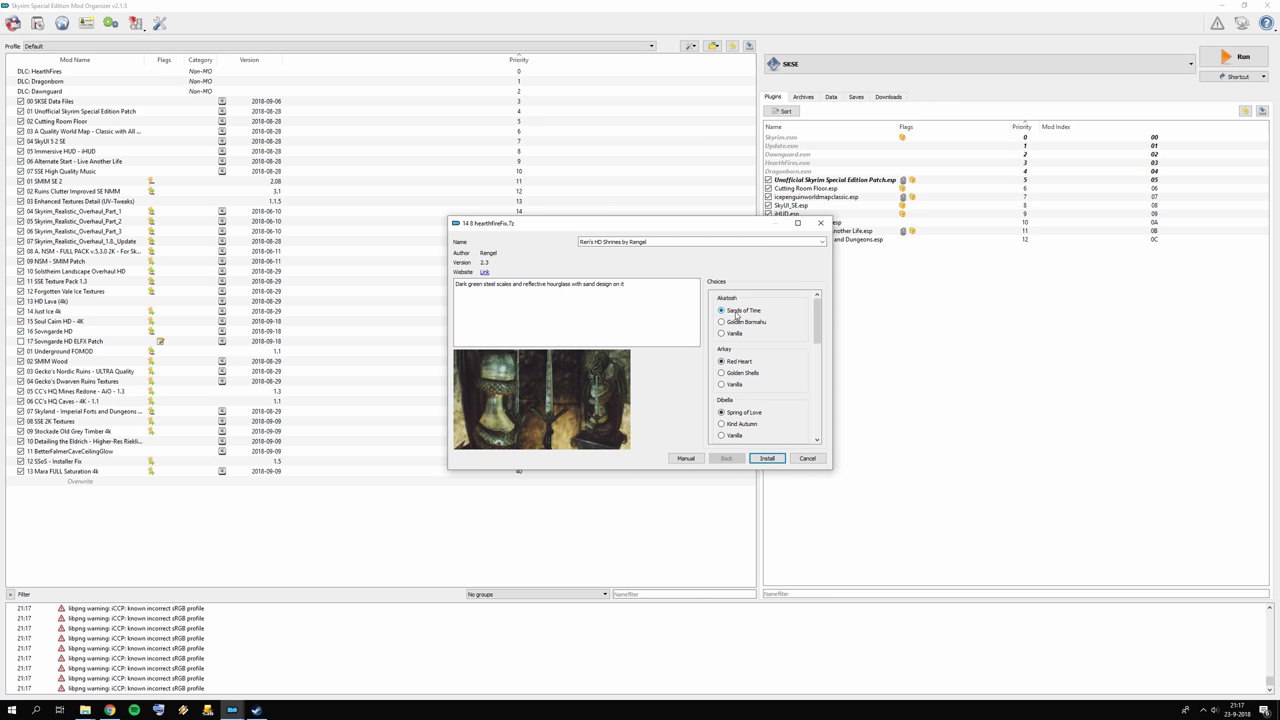
{"action": "left_click", "coordinate": [735, 321]}
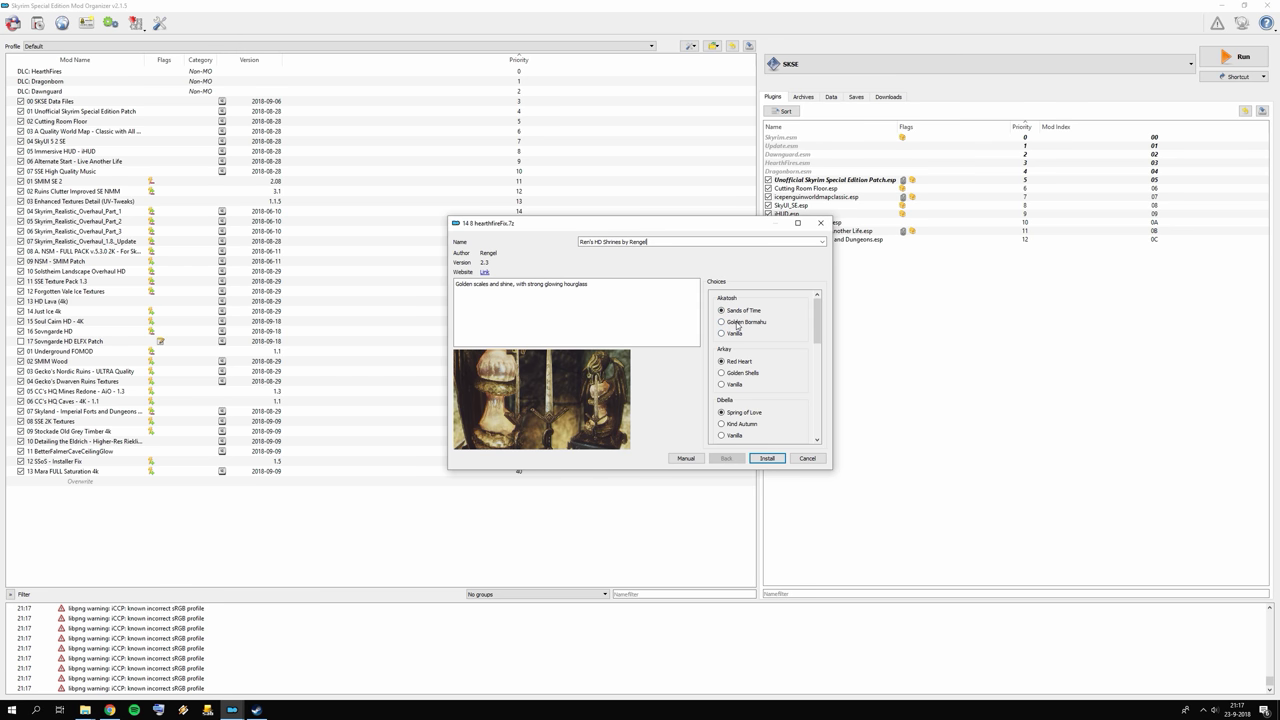
Switch to the browser to check the Part 4 mod list on the PredCaliber guide page, and return to the shrine installer.
{"action": "left_click", "coordinate": [110, 710]}
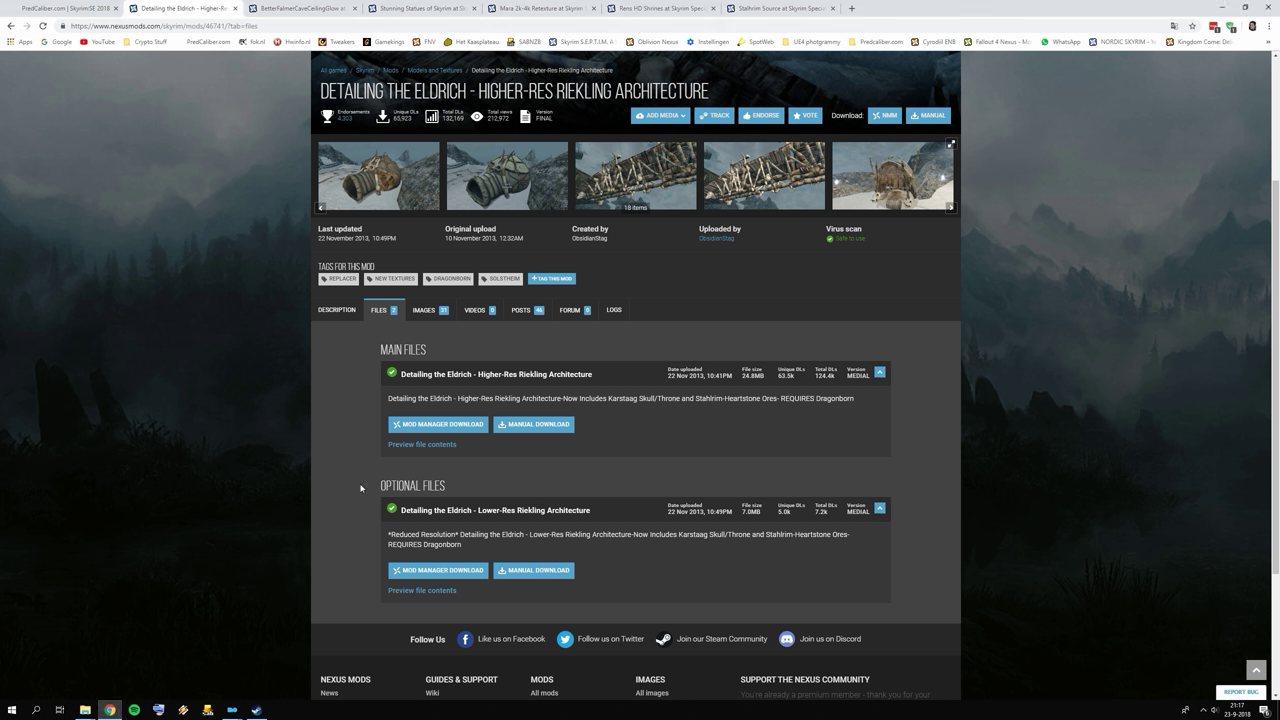
{"action": "left_click", "coordinate": [95, 8]}
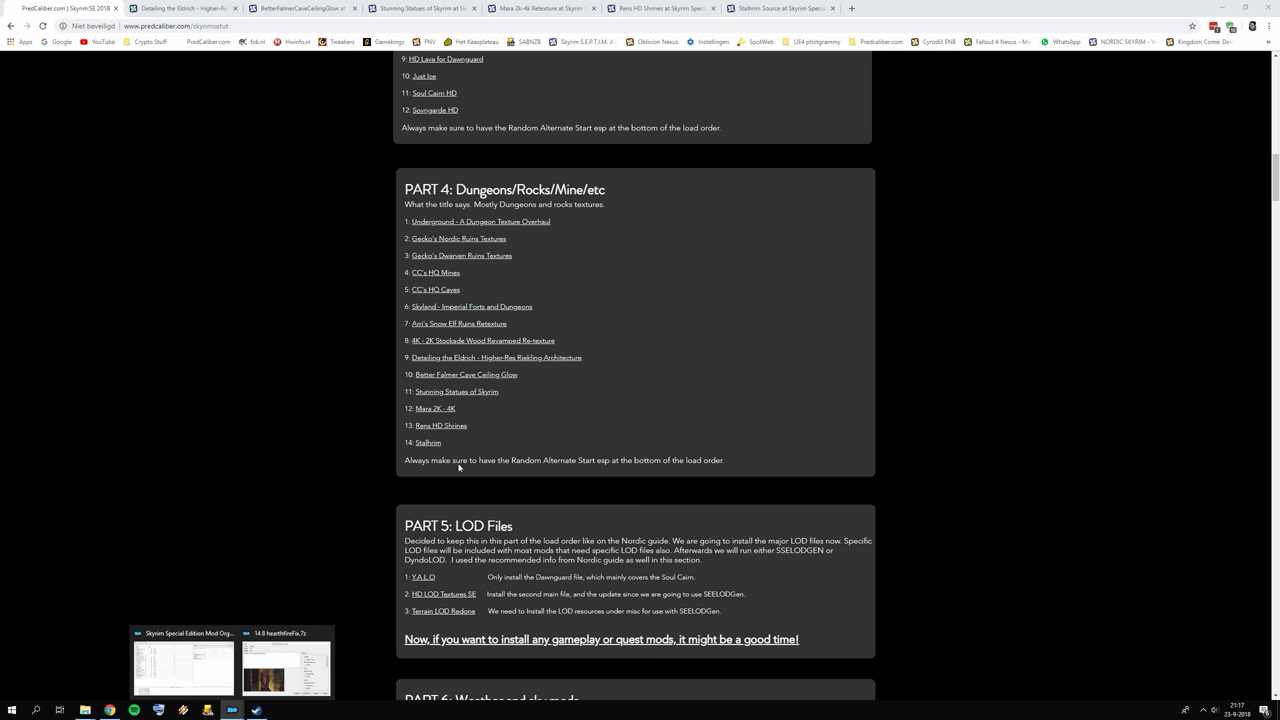
{"action": "left_click", "coordinate": [220, 708]}
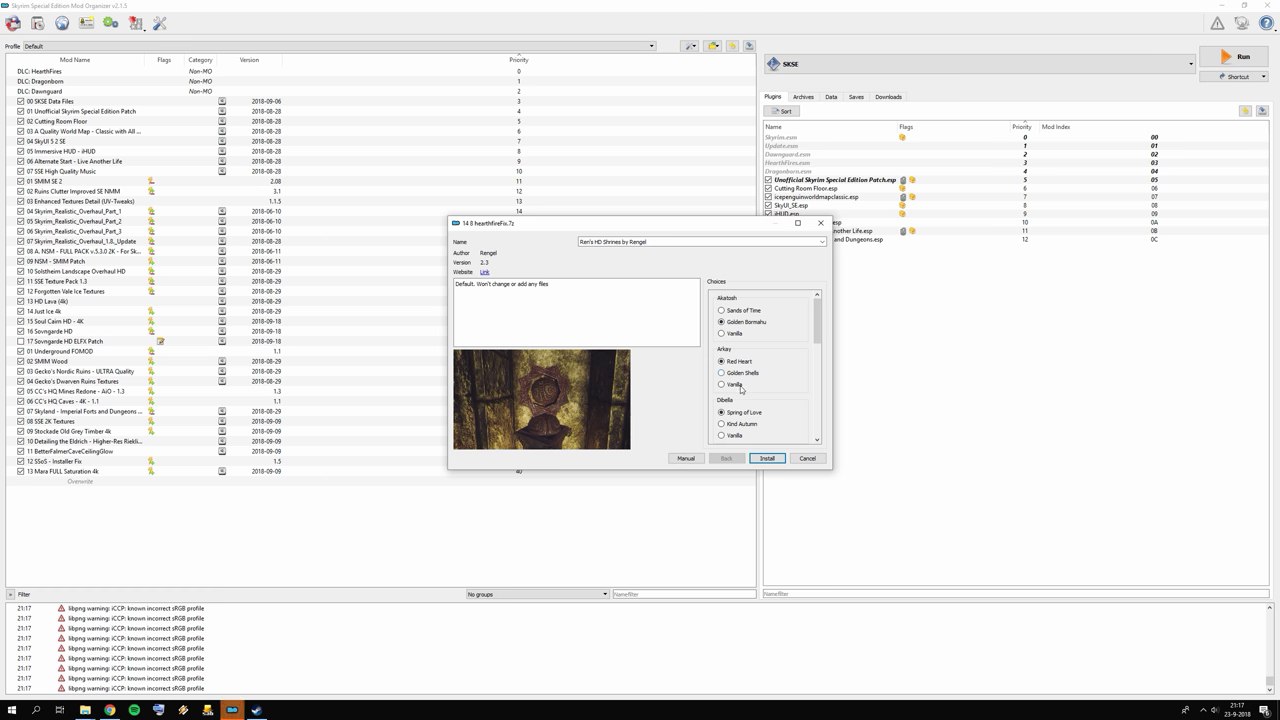
Install the HD shrines with Golden Bormahu for Akatosh and the preselected other options, named 14 8 hearthfireFix.7z, and enable the mod.
{"action": "scroll", "coordinate": [745, 385], "scroll_direction": "down", "scroll_amount": 1}
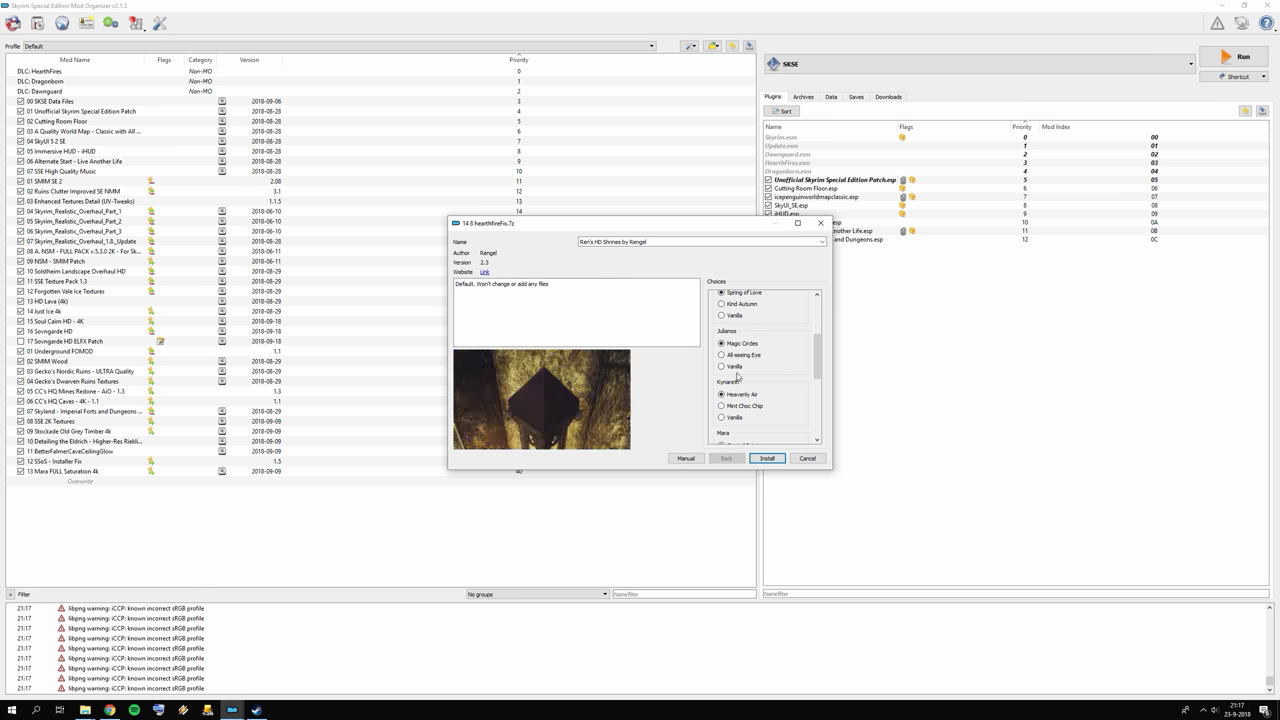
{"action": "scroll", "coordinate": [745, 395], "scroll_direction": "down", "scroll_amount": 8}
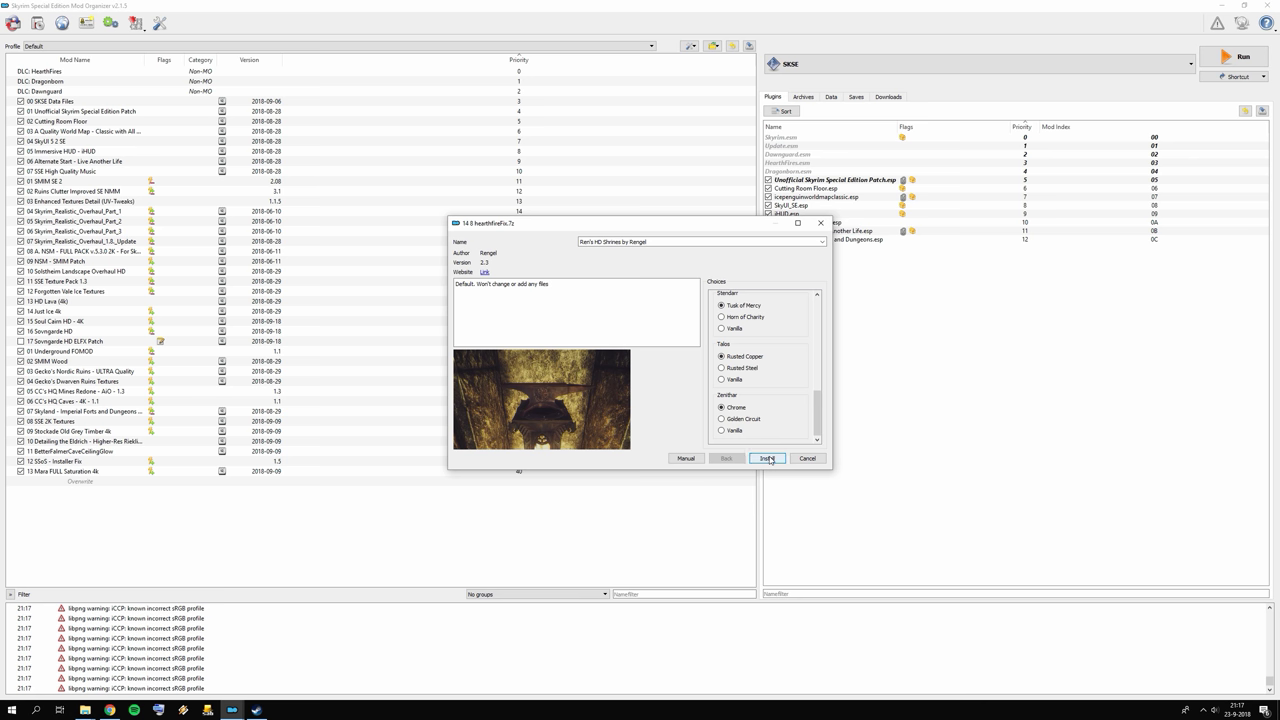
{"action": "left_click", "coordinate": [822, 242]}
{"action": "left_click", "coordinate": [700, 259]}
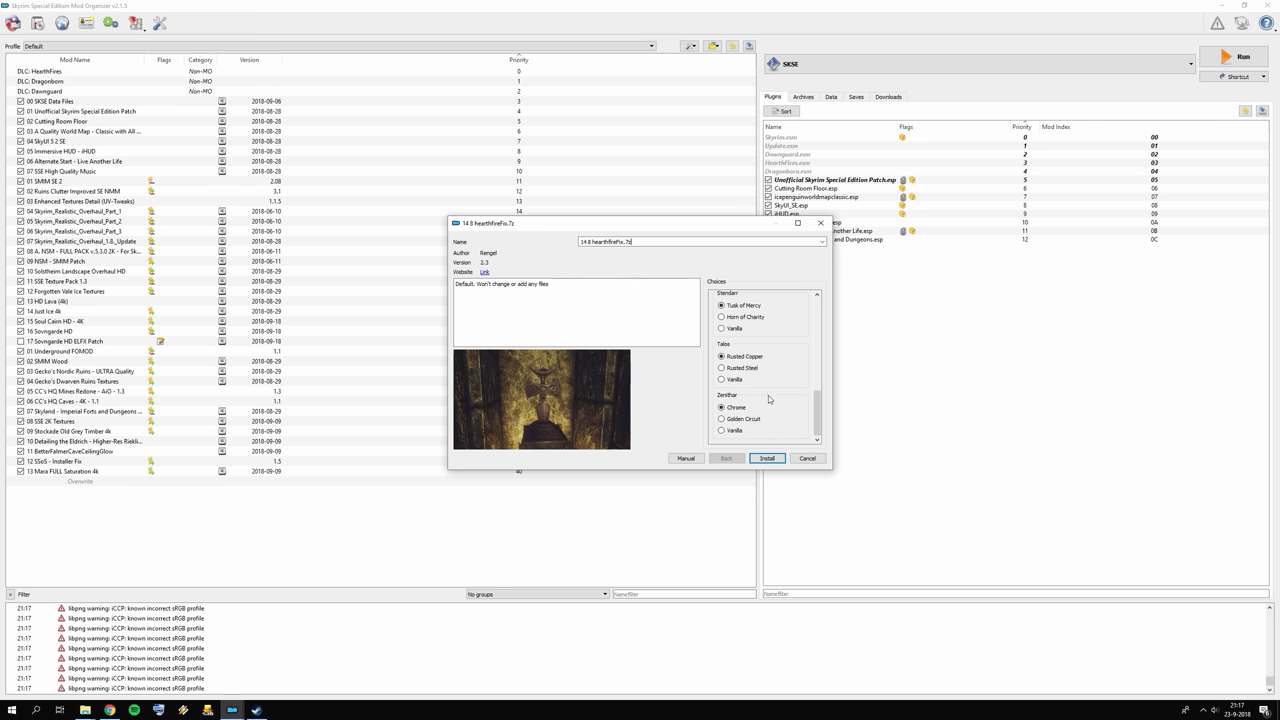
{"action": "left_click", "coordinate": [762, 461]}
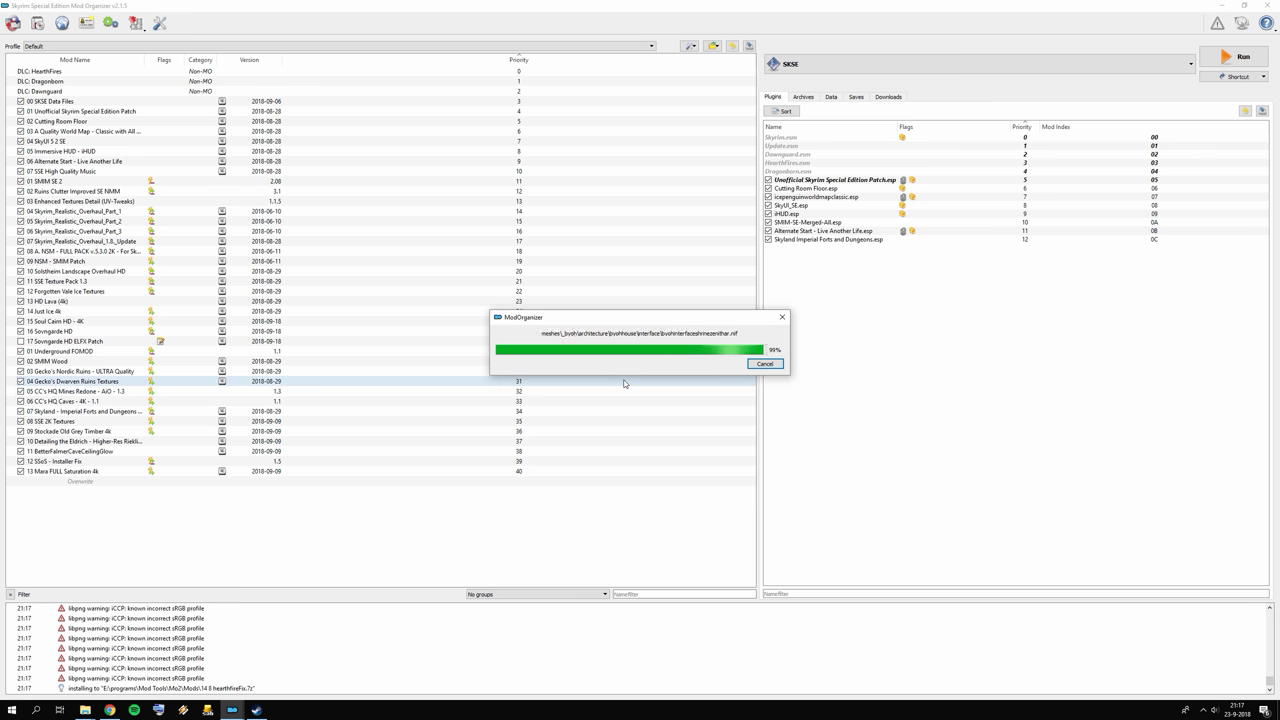
{"action": "left_click", "coordinate": [20, 481]}
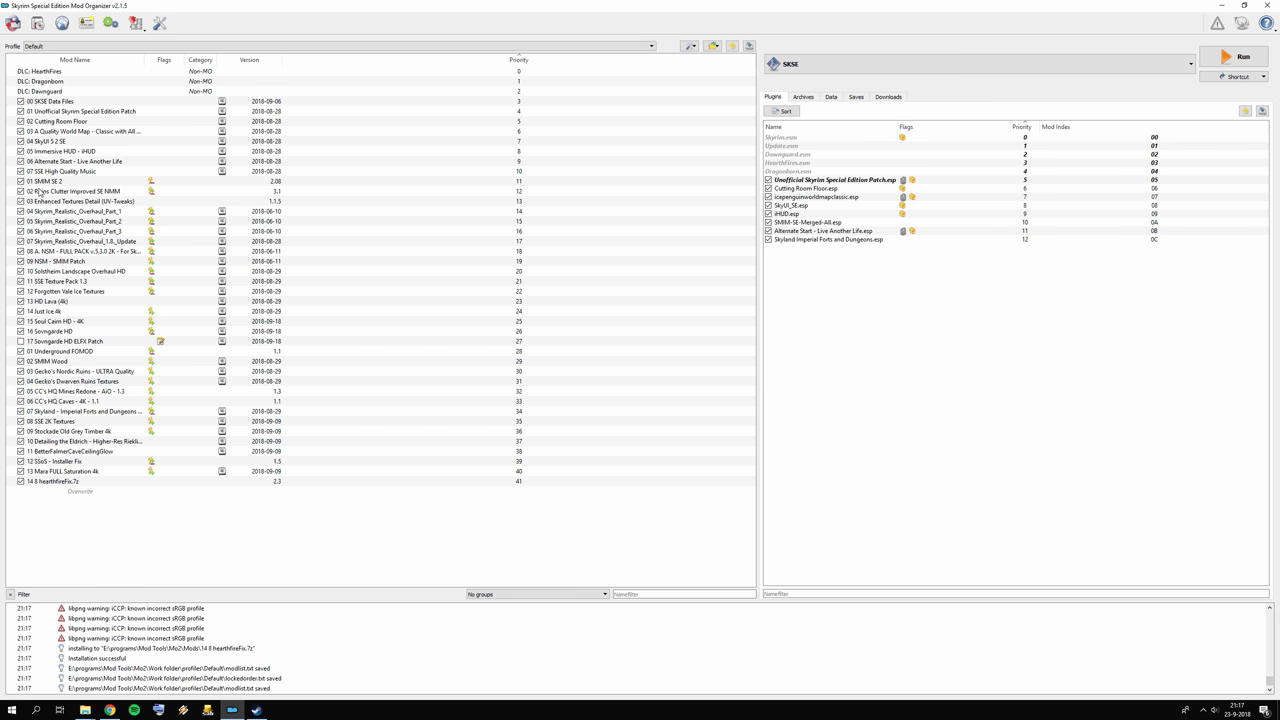
Install the 15 Stalhrim (4K) archive through the manual installation option and enable the mod.
{"action": "left_click", "coordinate": [12, 22]}
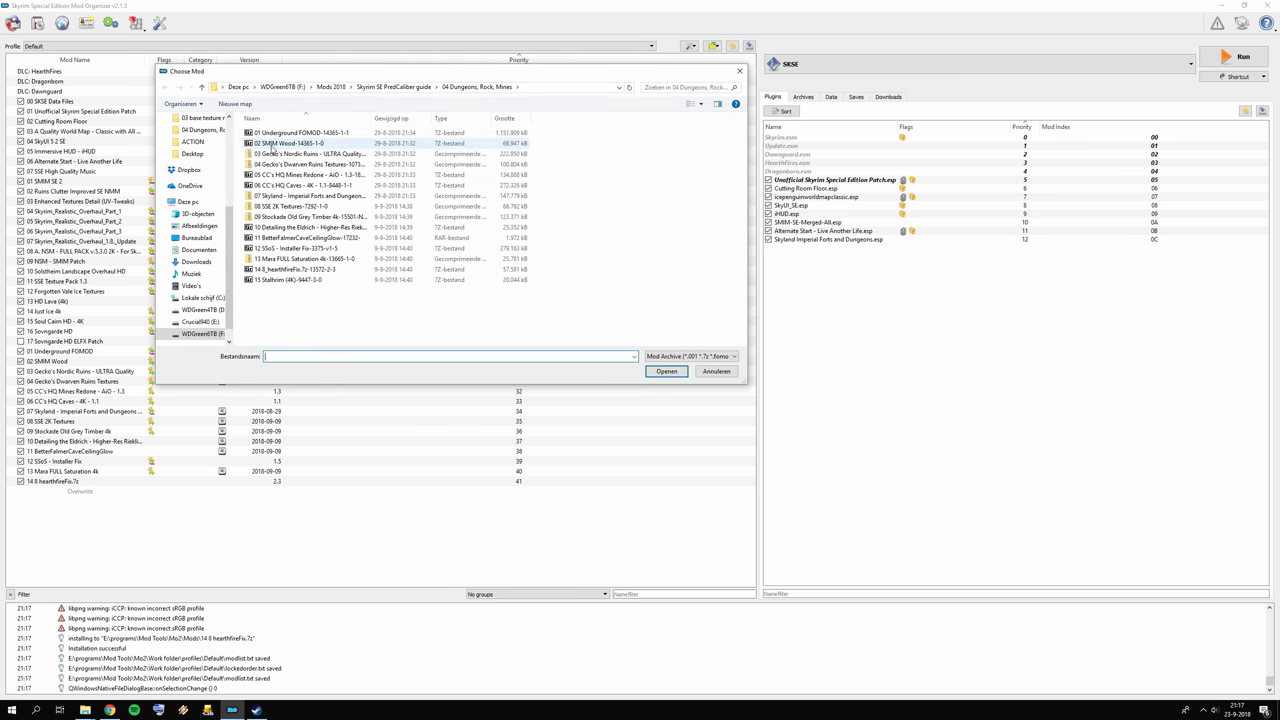
{"action": "double_click", "coordinate": [290, 279]}
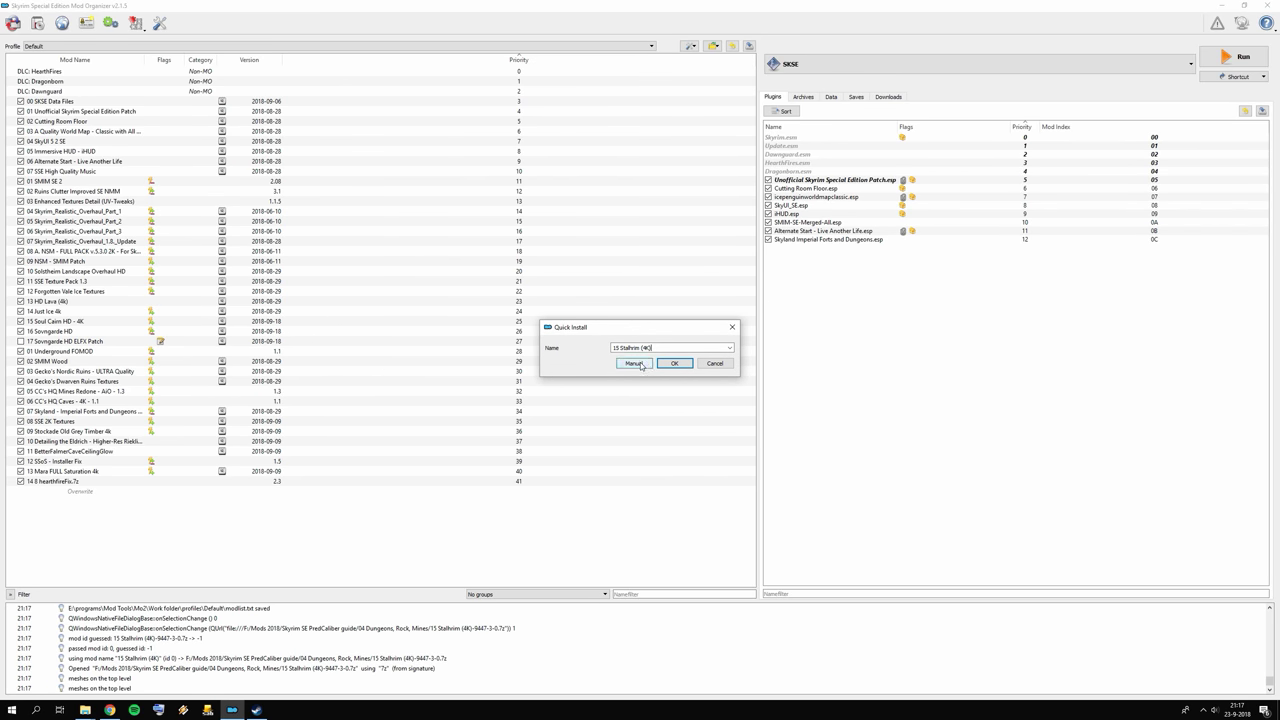
{"action": "left_click", "coordinate": [634, 363]}
{"action": "left_click", "coordinate": [703, 447]}
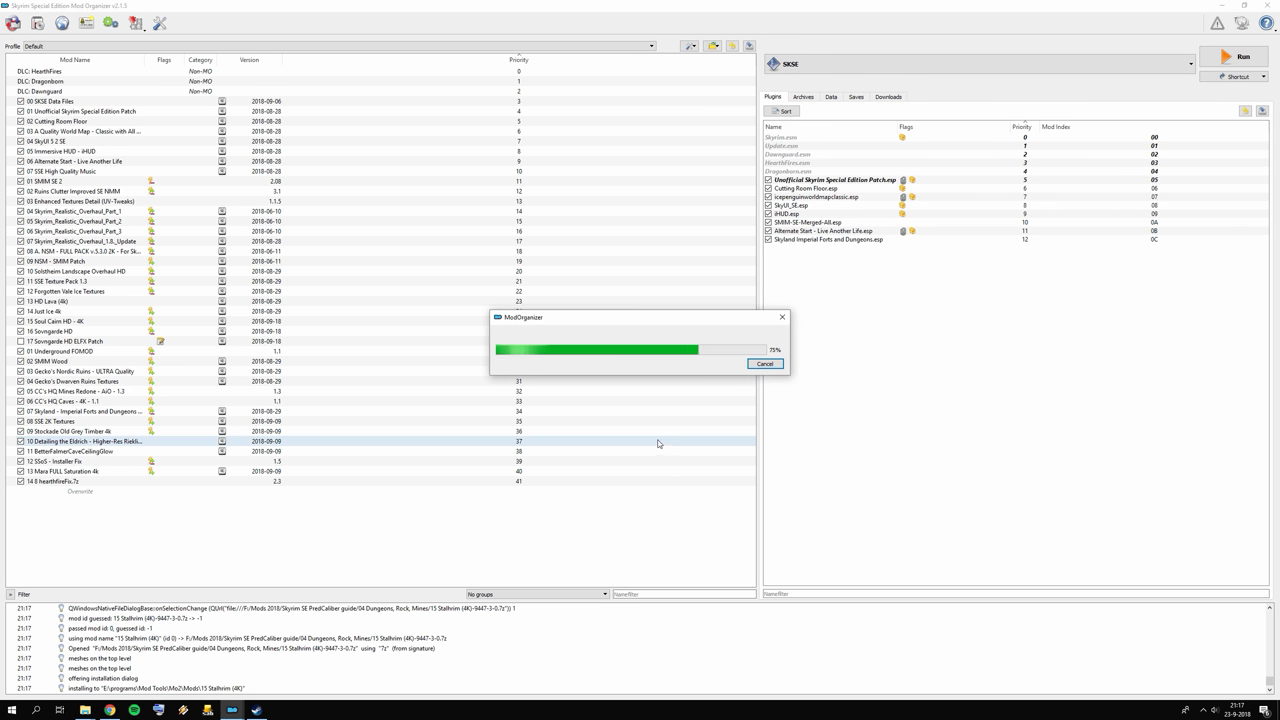
{"action": "left_click", "coordinate": [20, 492]}
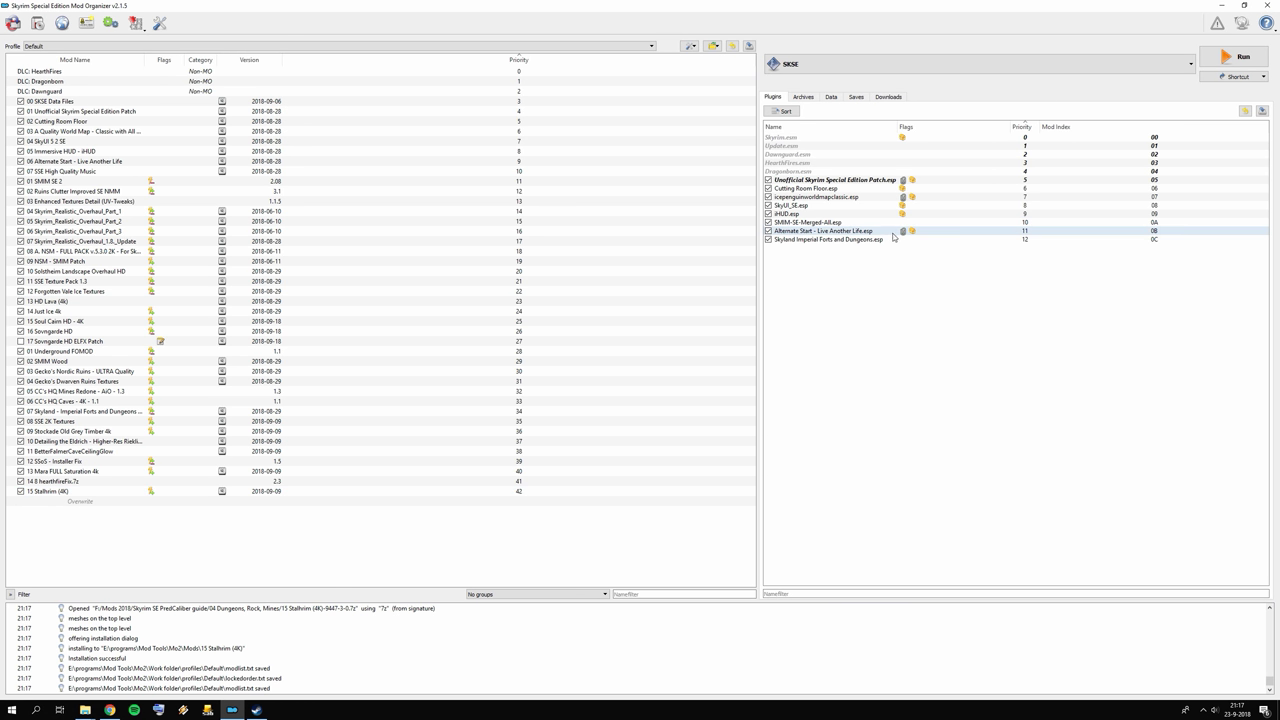
Move Alternate Start - Live Another Life.esp below Skyland Imperial Forts and Dungeons.esp, at the end of the load order.
{"action": "left_click", "coordinate": [836, 224]}
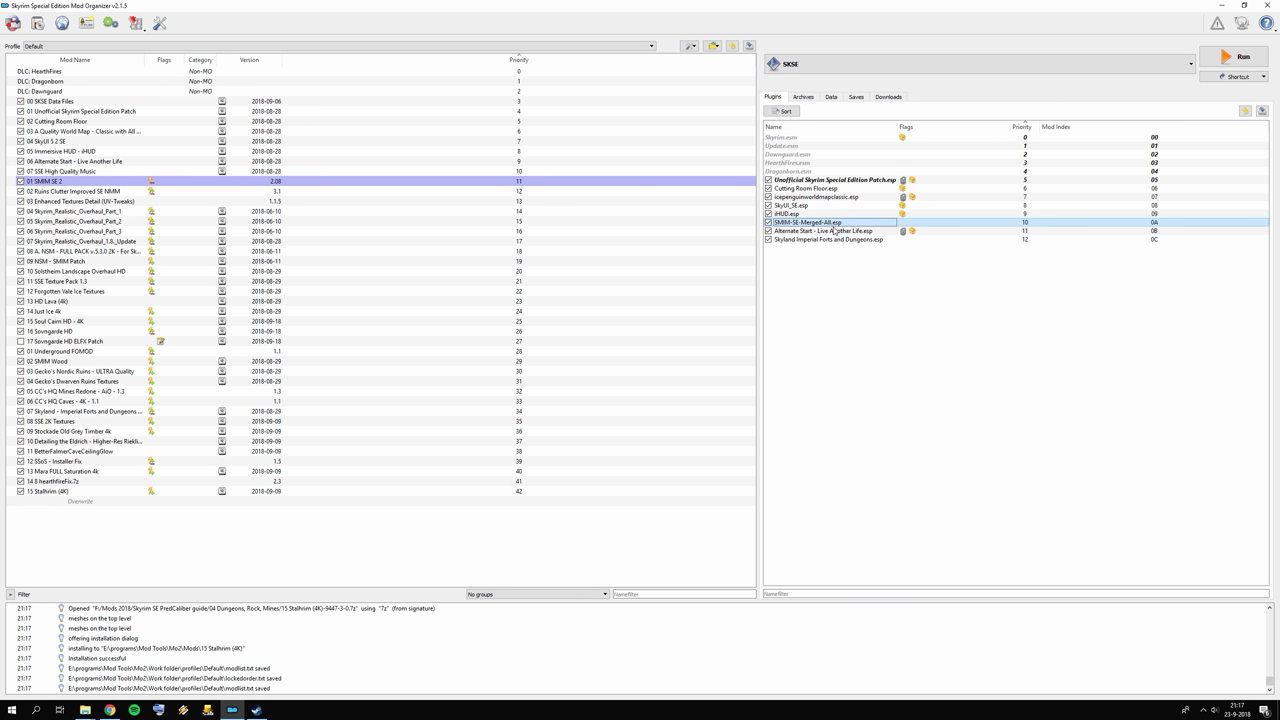
{"action": "left_click", "coordinate": [808, 231]}
{"action": "left_click_drag", "start_coordinate": [808, 231], "coordinate": [802, 243]}
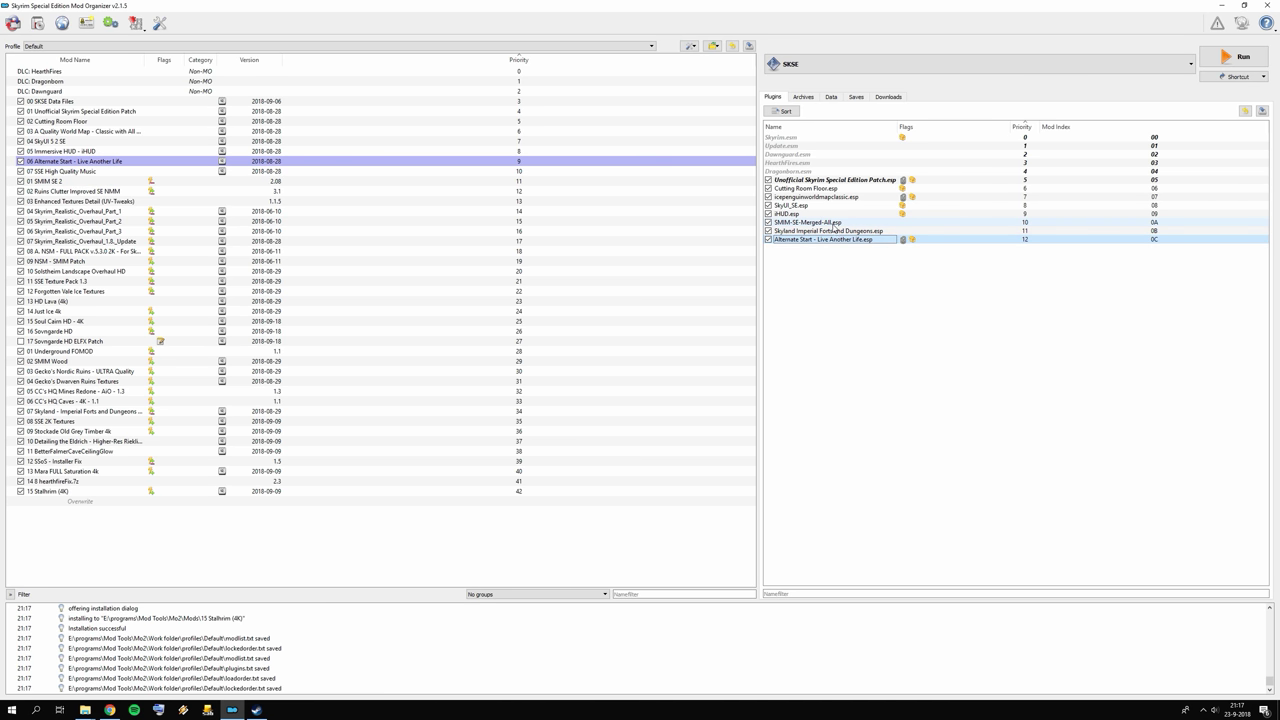
{"action": "right_click", "coordinate": [823, 222]}
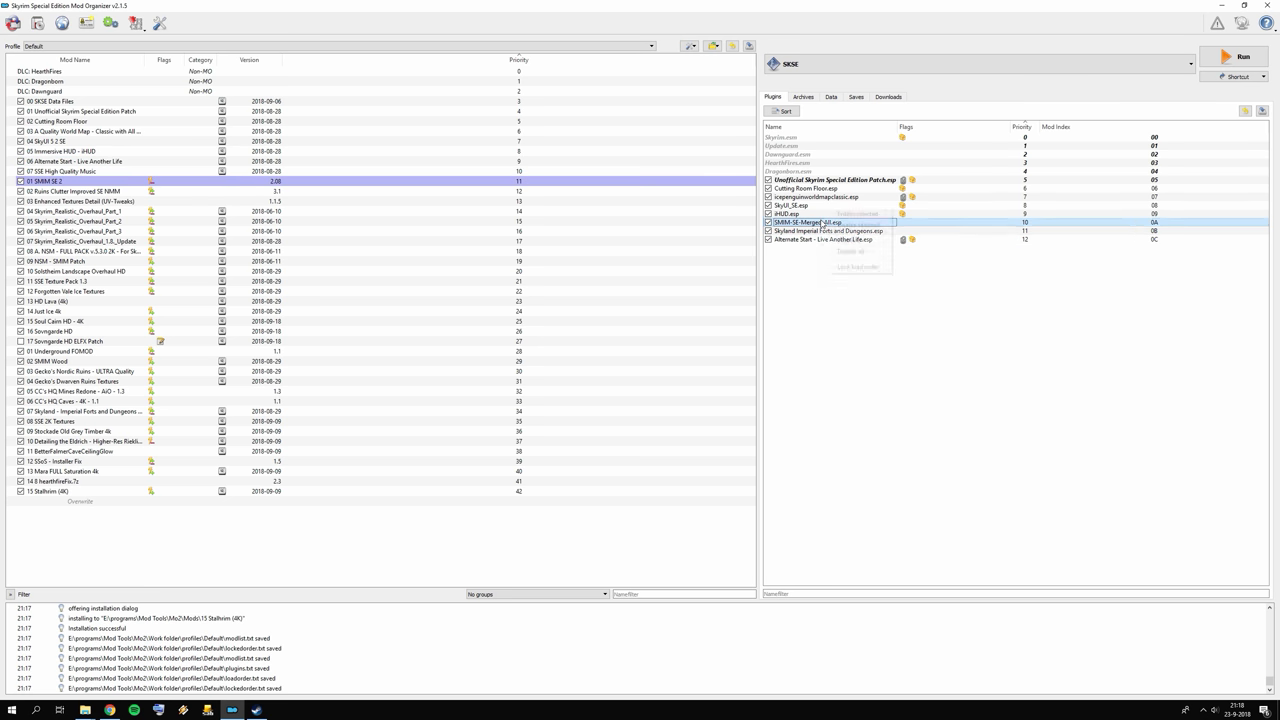
{"action": "left_click", "coordinate": [788, 262]}
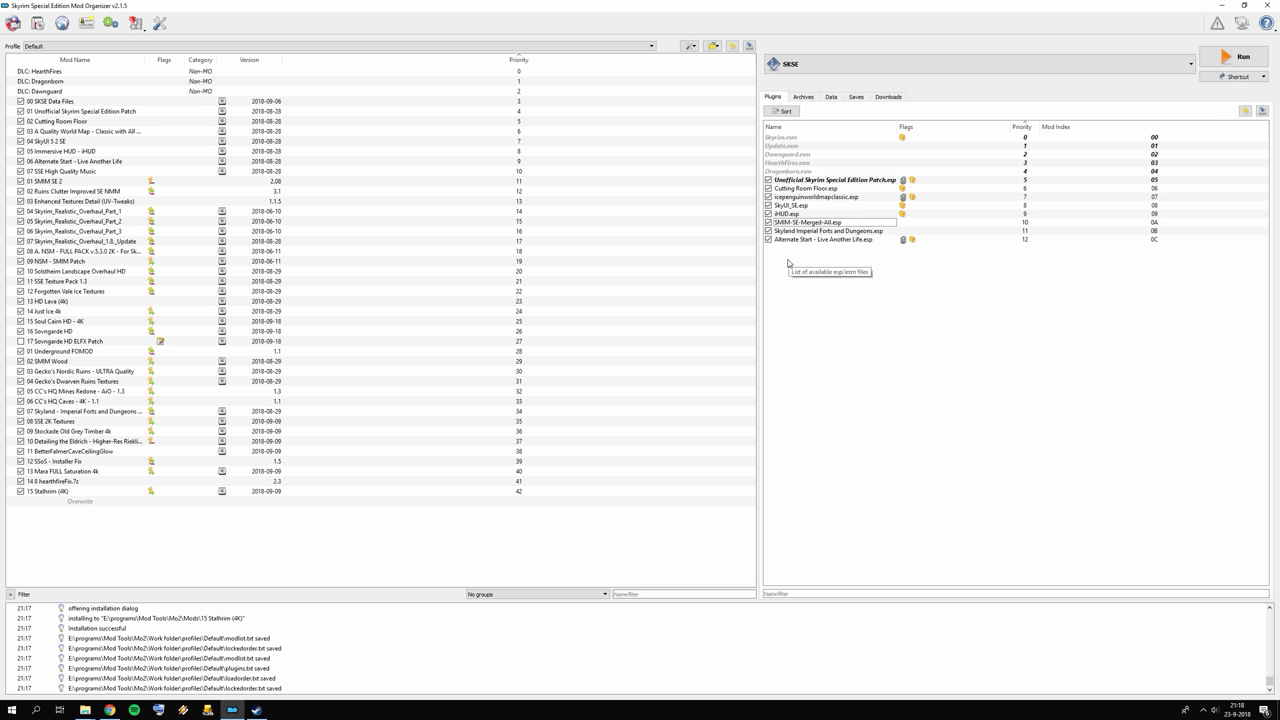